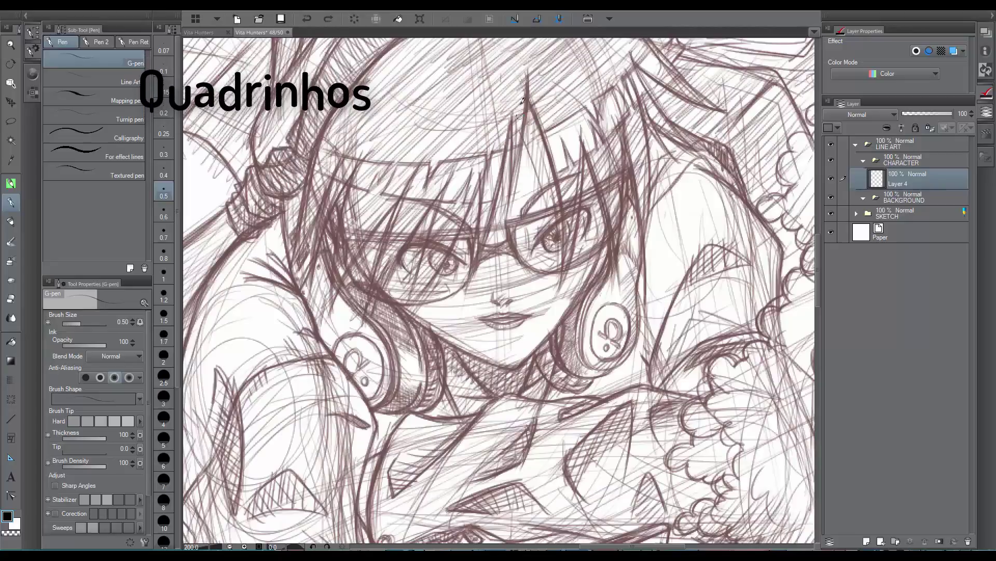
# Ink four bold black G-pen strokes across the character sketch
pyautogui.moveTo(527, 72); pyautogui.dragTo(507, 206)
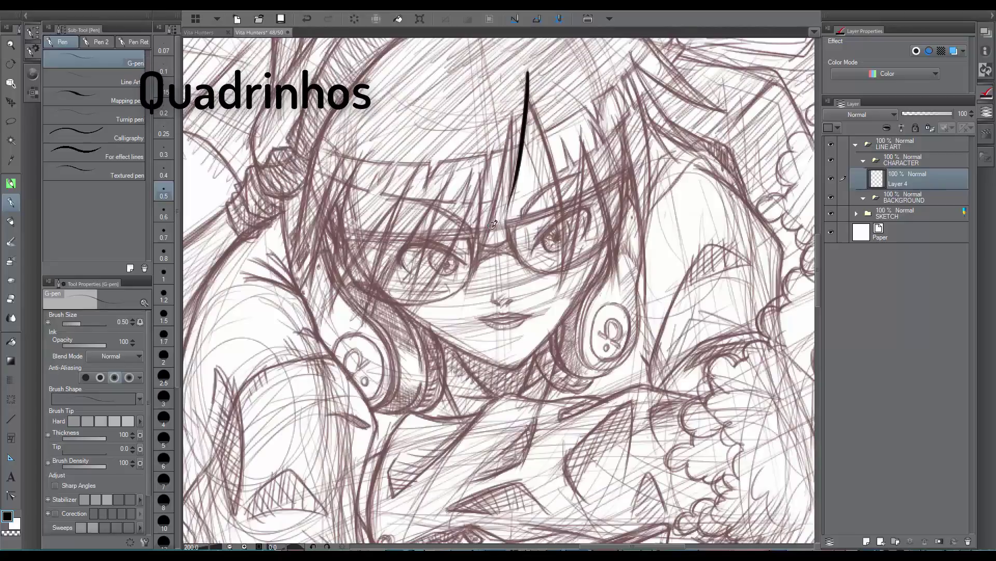
pyautogui.moveTo(511, 117); pyautogui.dragTo(475, 270)
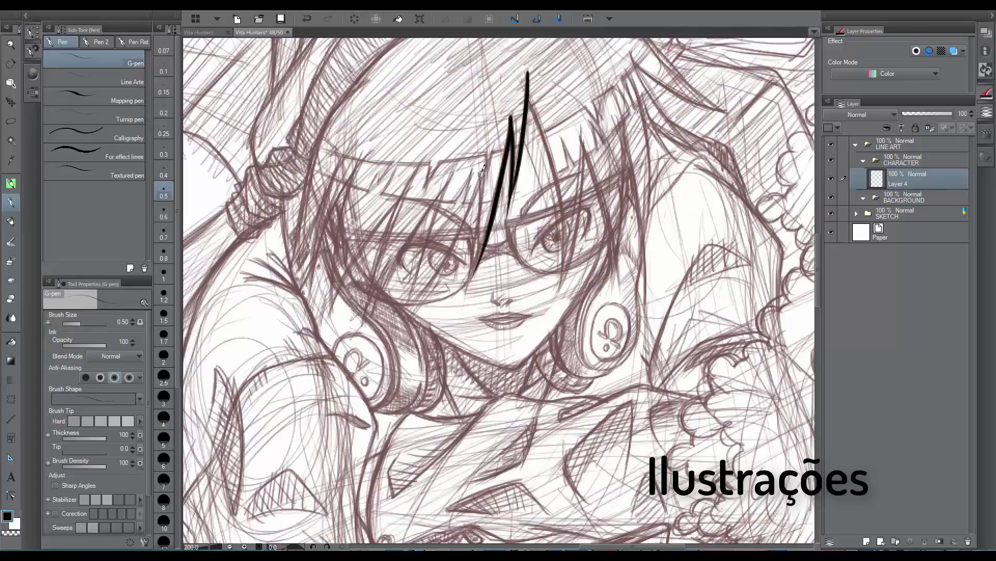
pyautogui.moveTo(482, 171); pyautogui.dragTo(463, 297)
pyautogui.moveTo(478, 202); pyautogui.dragTo(400, 328)
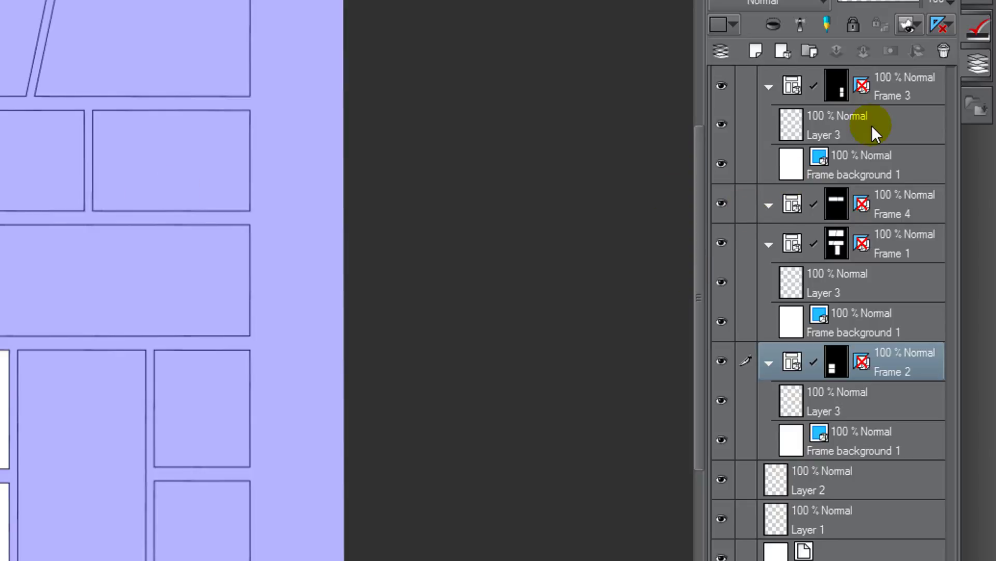
# Delete the Frame 1, 2 and 3 folders together, then delete Frame 4
pyautogui.click(746, 243)
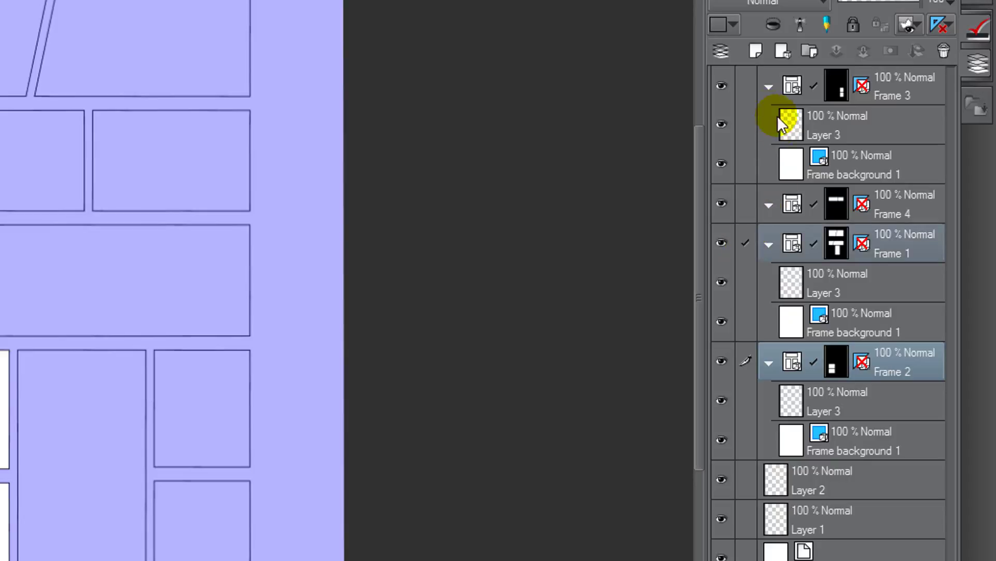
pyautogui.click(746, 85)
pyautogui.click(944, 51)
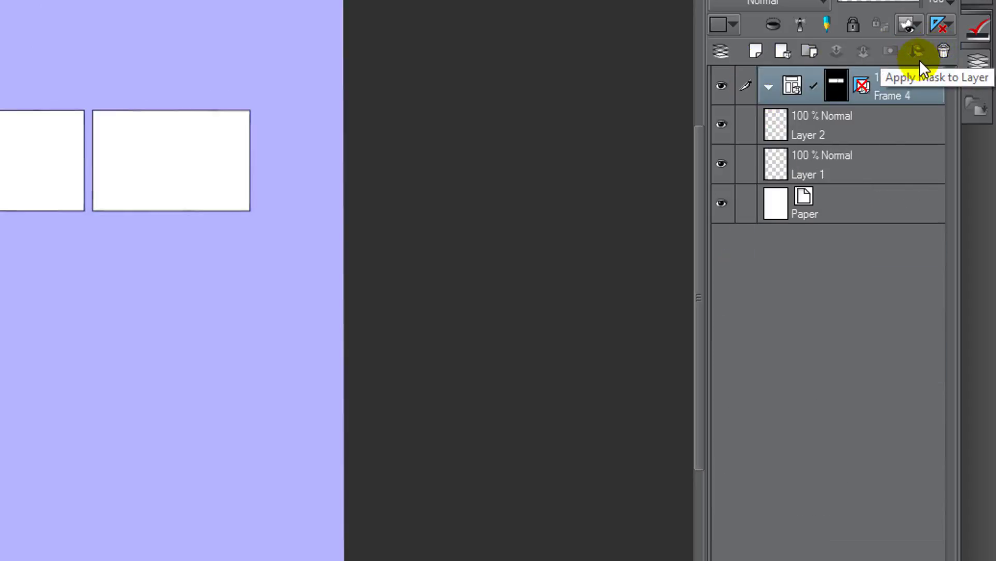
pyautogui.click(945, 52)
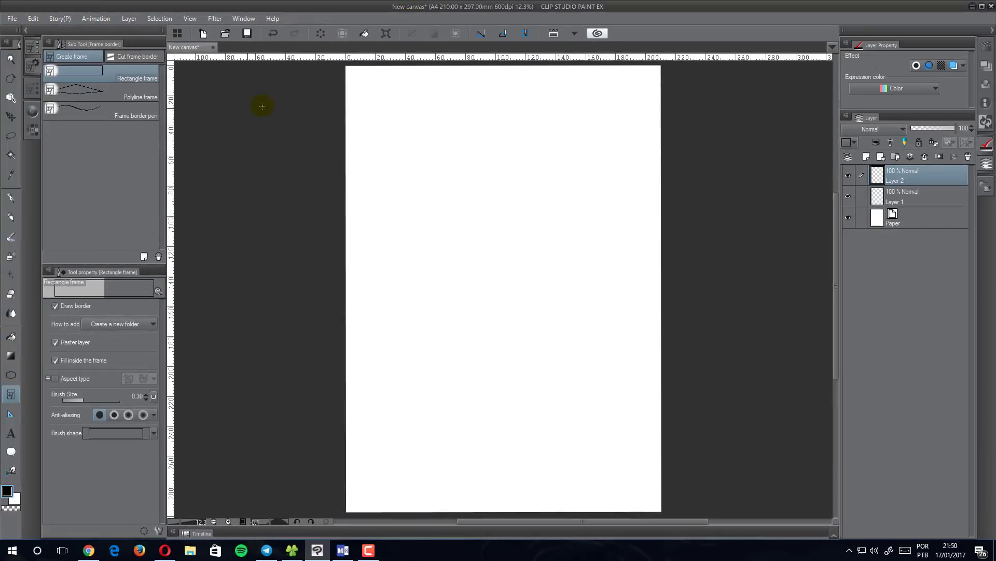
pyautogui.moveTo(368, 82); pyautogui.dragTo(494, 289)
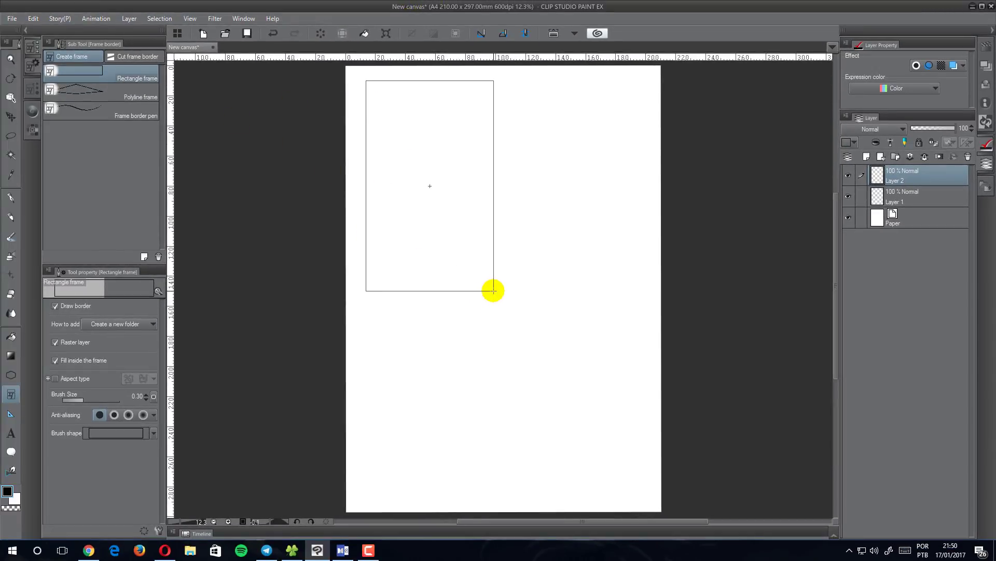
pyautogui.moveTo(511, 109); pyautogui.dragTo(645, 296)
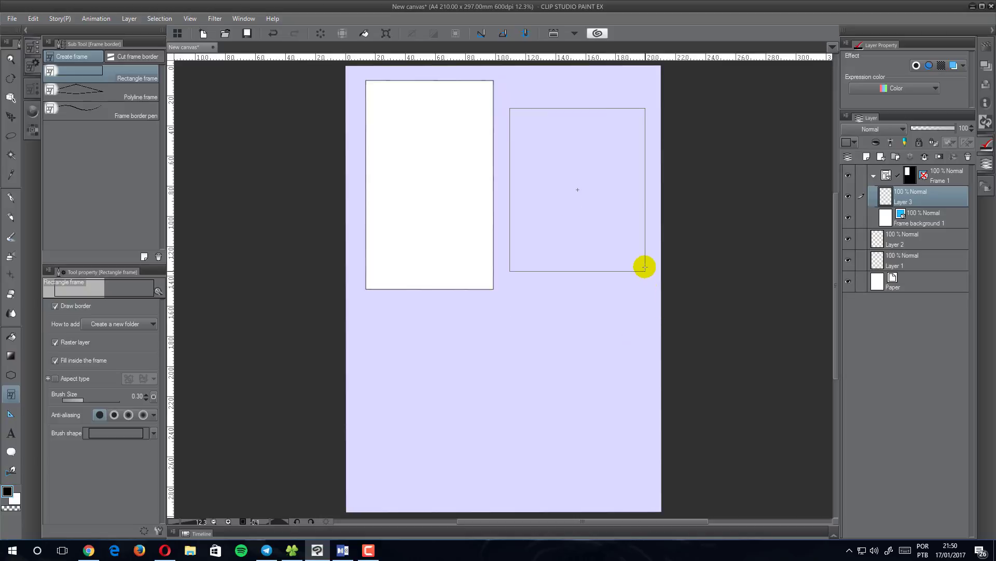
pyautogui.moveTo(645, 295); pyautogui.dragTo(644, 246)
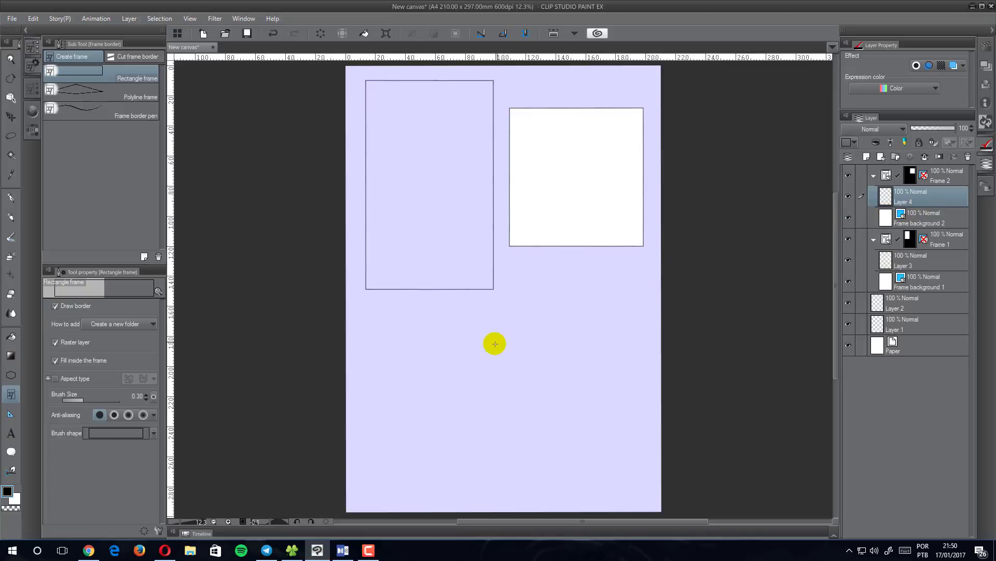
pyautogui.moveTo(513, 264)
pyautogui.mouseDown()
pyautogui.moveTo(607, 453)
pyautogui.moveTo(644, 458)
pyautogui.moveTo(637, 466)
pyautogui.mouseUp()
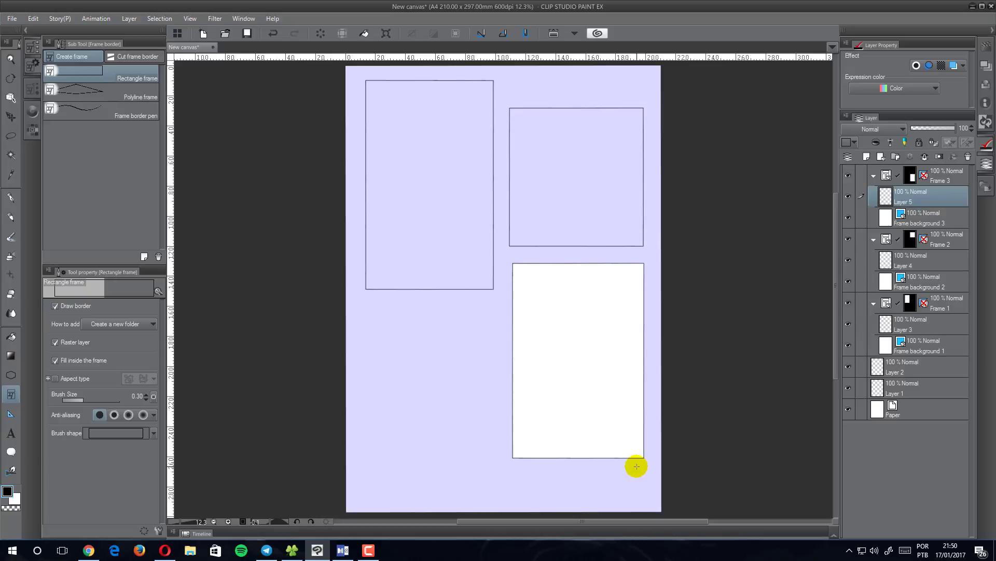
pyautogui.hotkey('ctrl', 'z')
pyautogui.hotkey('ctrl', 'z')
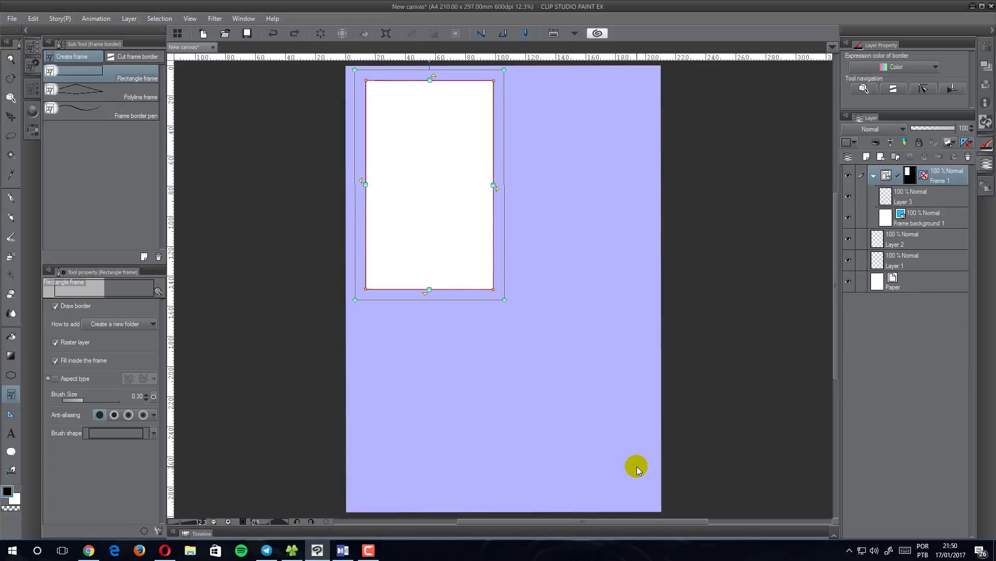
pyautogui.hotkey('ctrl', 'z')
# Set new frames to add to the selected folder, draw four test panels, then undo them
pyautogui.click(116, 323)
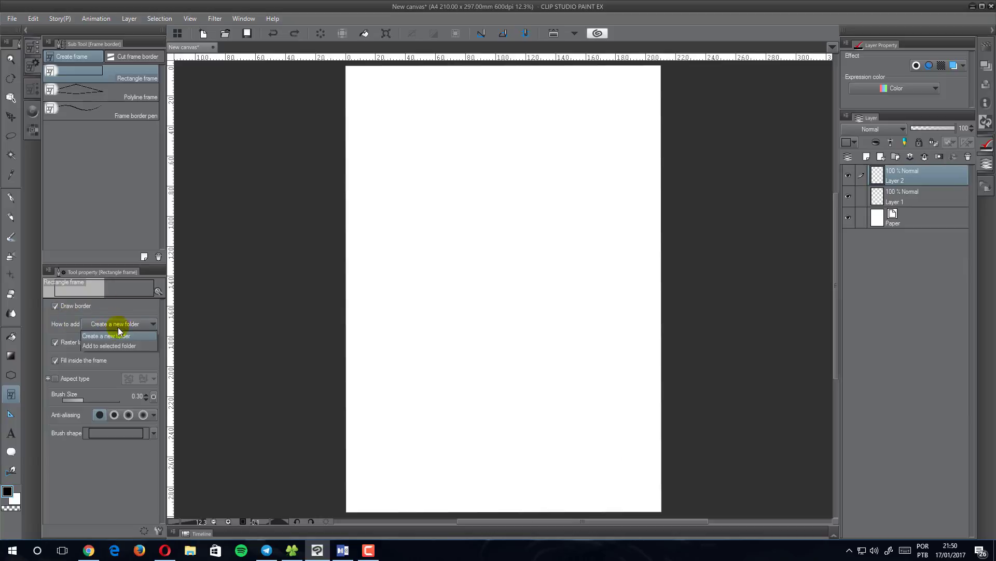
pyautogui.click(111, 346)
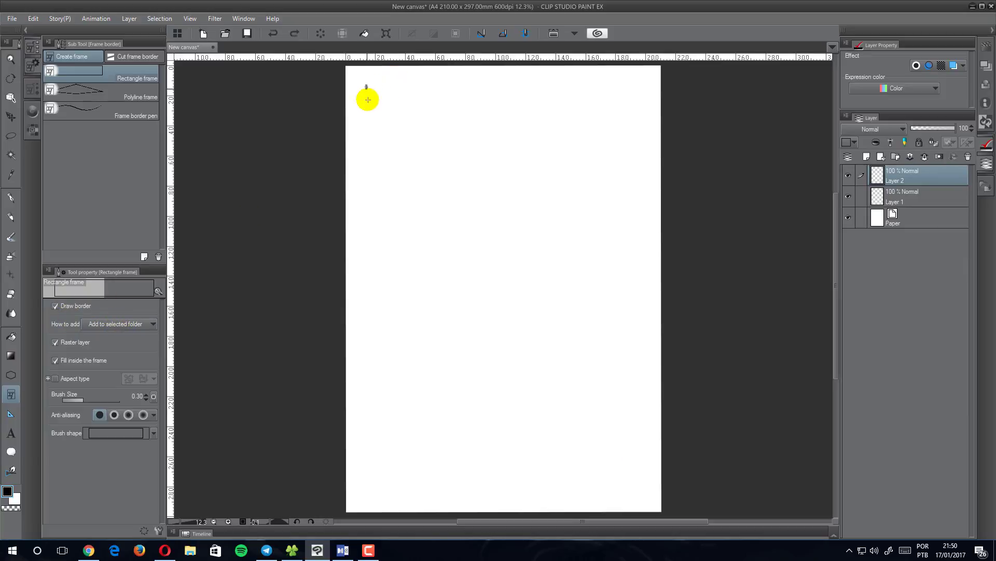
pyautogui.moveTo(365, 85); pyautogui.dragTo(474, 266)
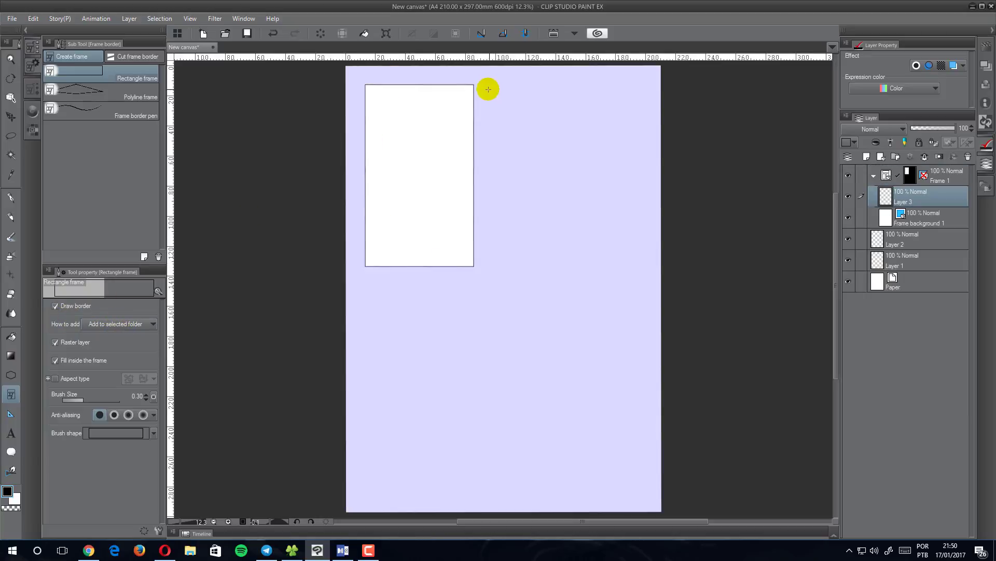
pyautogui.moveTo(489, 115); pyautogui.dragTo(646, 186)
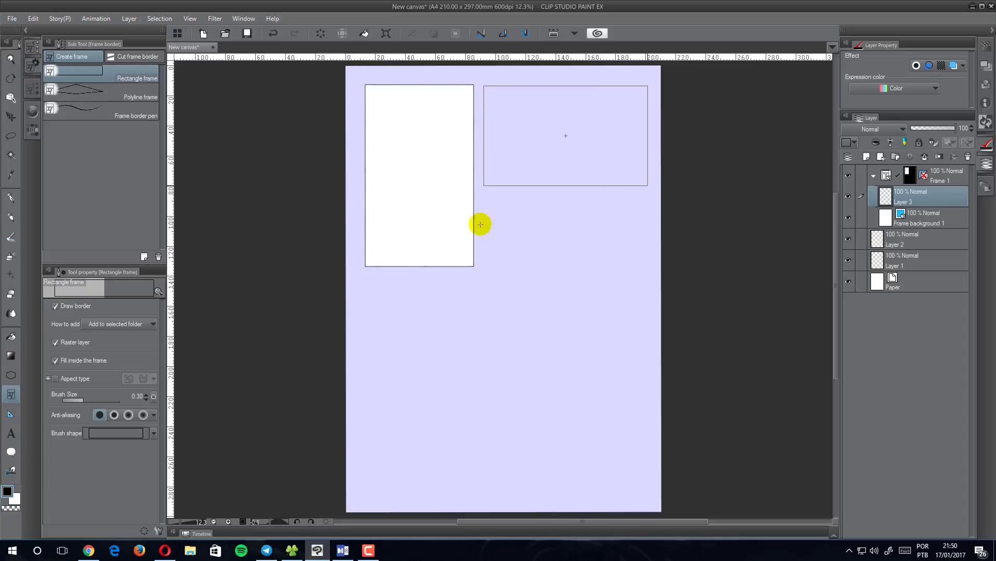
pyautogui.moveTo(485, 195)
pyautogui.mouseDown()
pyautogui.moveTo(622, 274)
pyautogui.moveTo(647, 266)
pyautogui.mouseUp()
pyautogui.moveTo(366, 276); pyautogui.dragTo(652, 464)
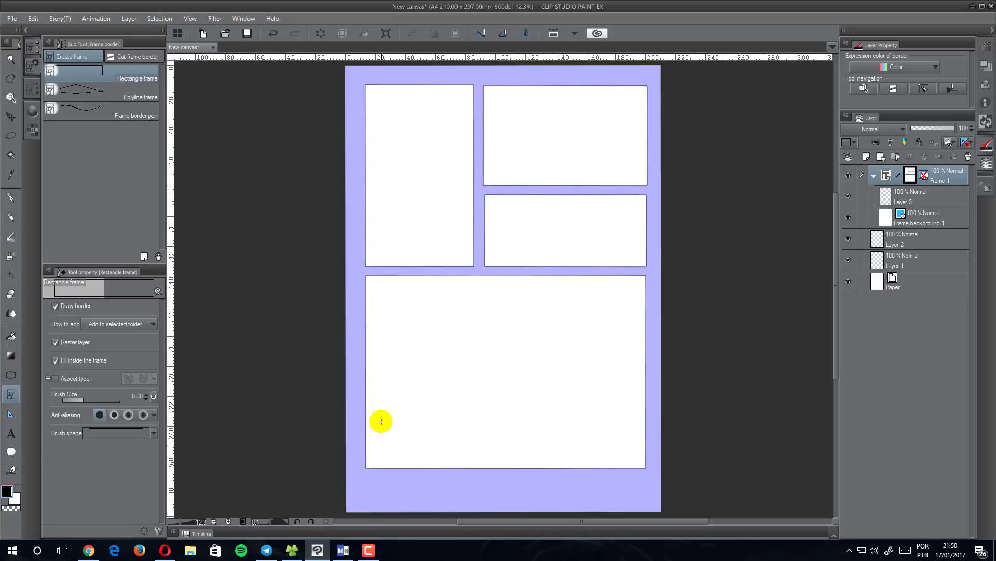
pyautogui.hotkey('ctrl', 'z')
pyautogui.hotkey('ctrl', 'z')
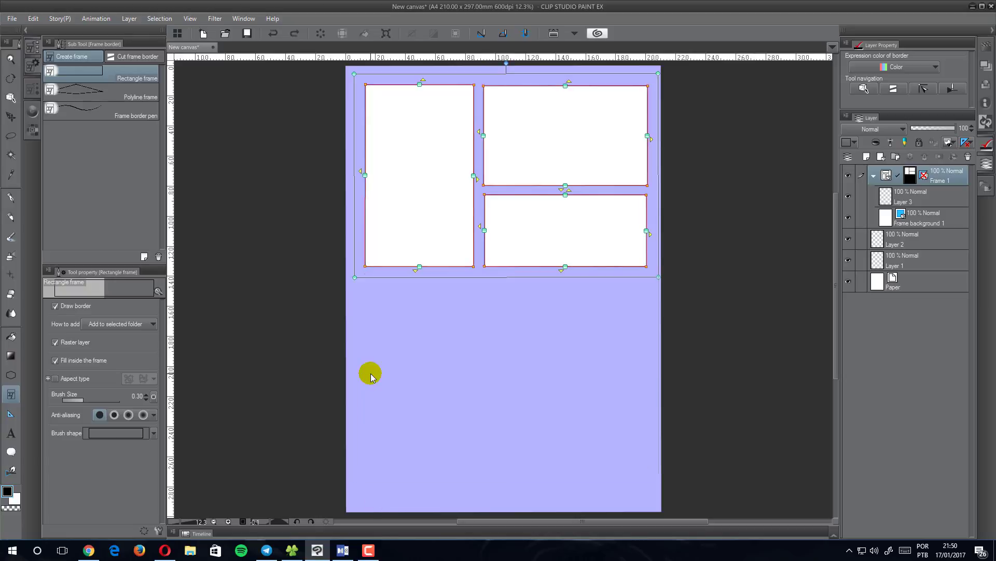
pyautogui.hotkey('ctrl', 'z')
pyautogui.hotkey('ctrl', 'z')
pyautogui.hotkey('ctrl', 'z')
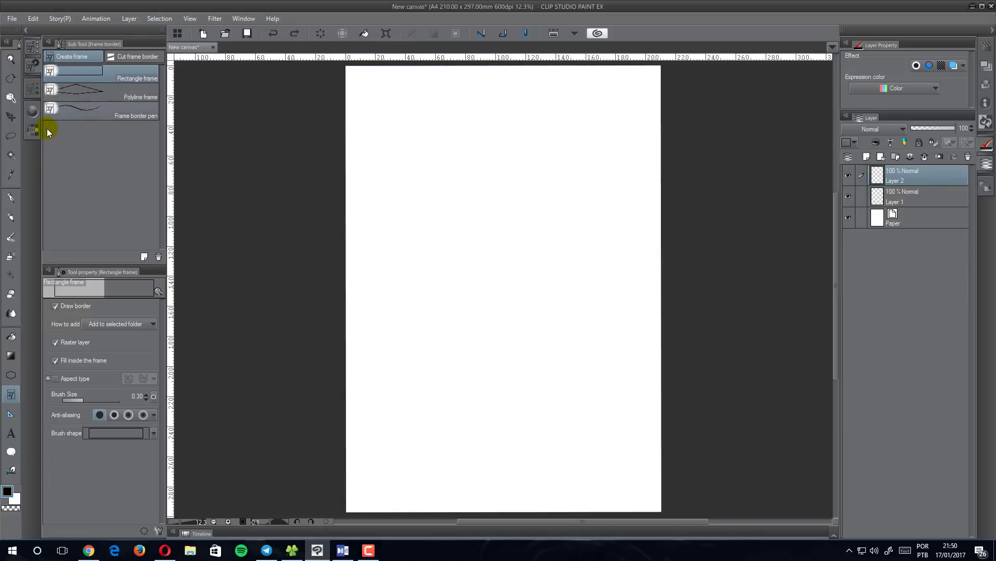
pyautogui.click(159, 530)
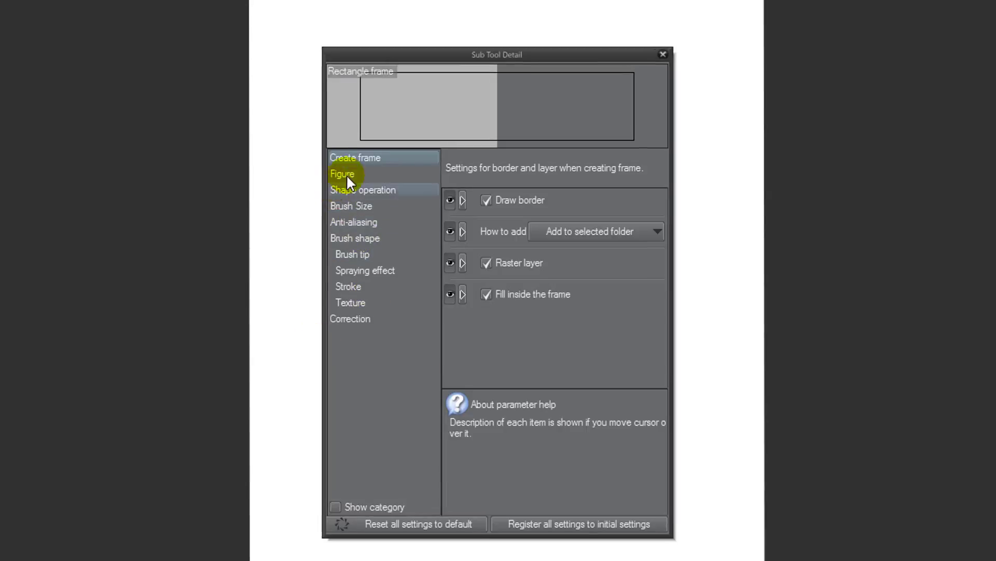
pyautogui.click(346, 173)
pyautogui.click(360, 190)
pyautogui.click(353, 238)
pyautogui.click(349, 262)
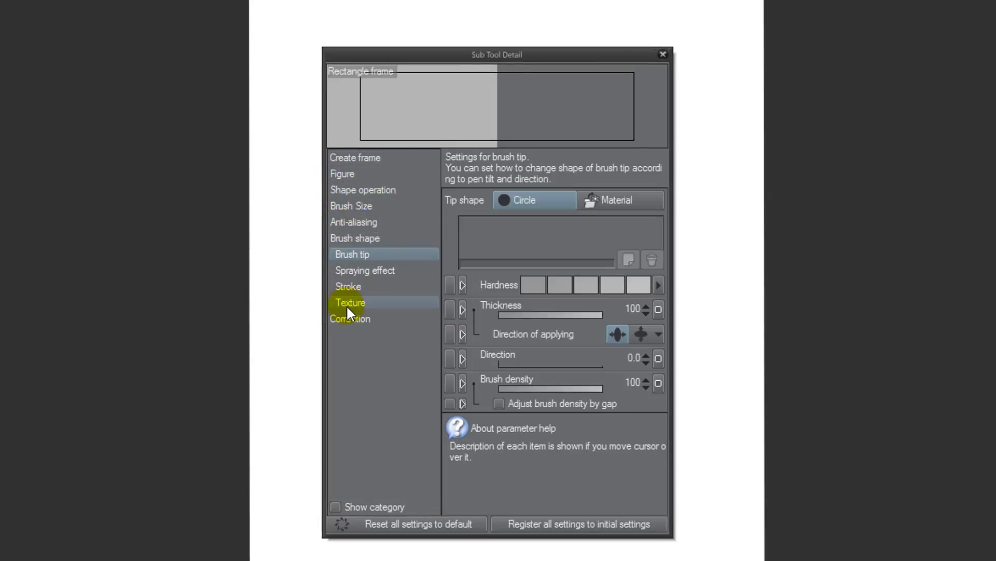
pyautogui.click(350, 318)
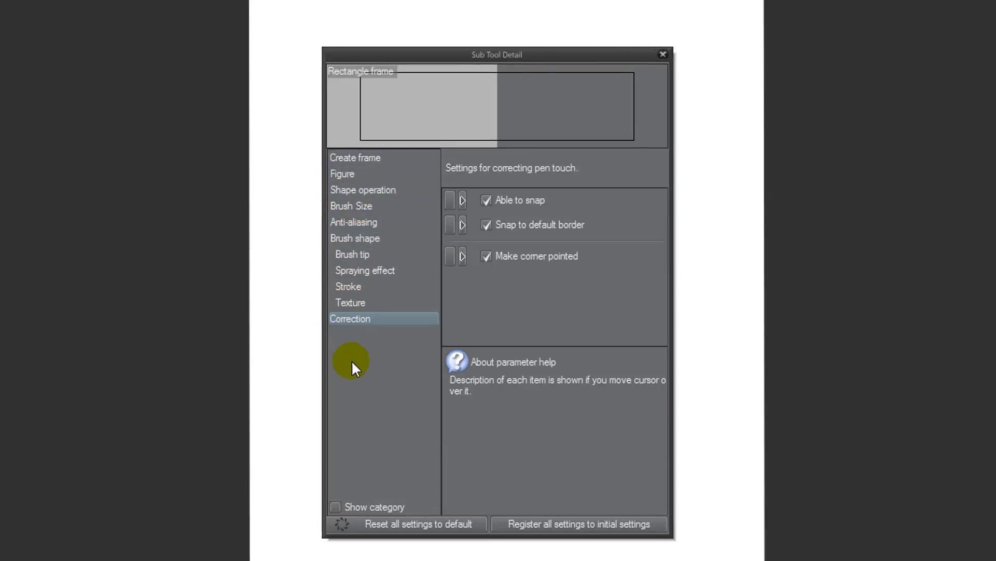
pyautogui.click(664, 50)
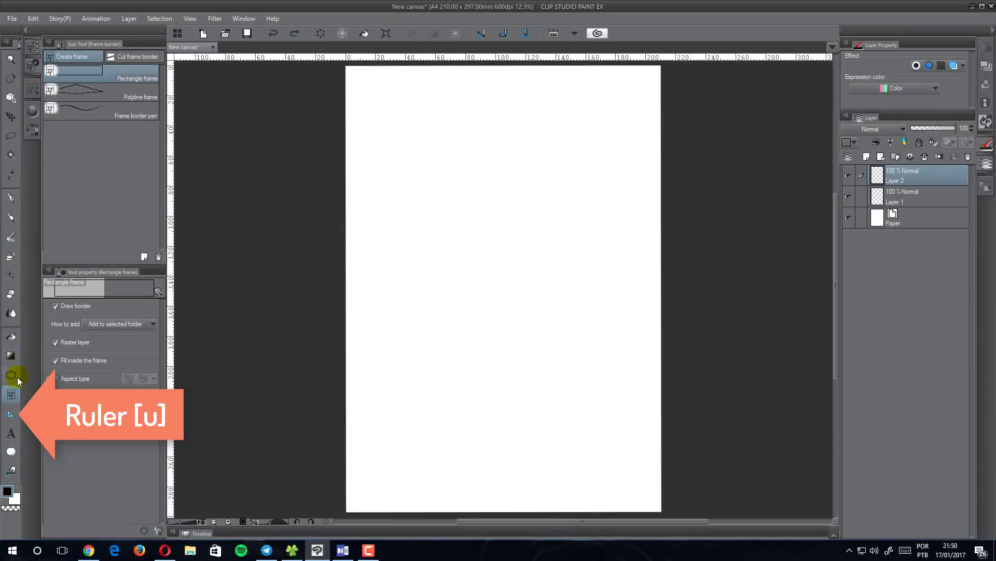
# Place a diagonal linear ruler across the page on Layer 2
pyautogui.click(12, 413)
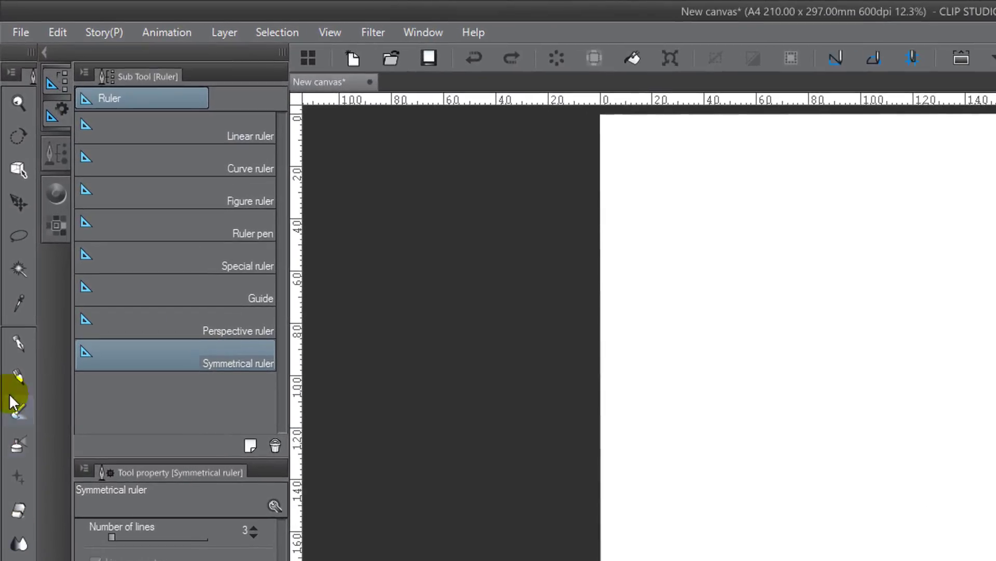
pyautogui.click(121, 125)
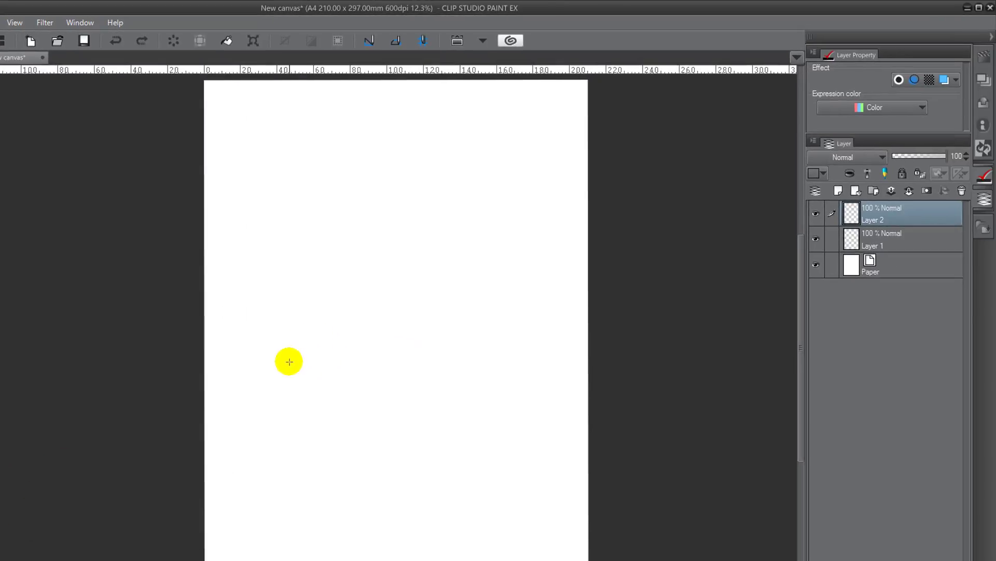
pyautogui.moveTo(292, 361); pyautogui.dragTo(483, 182)
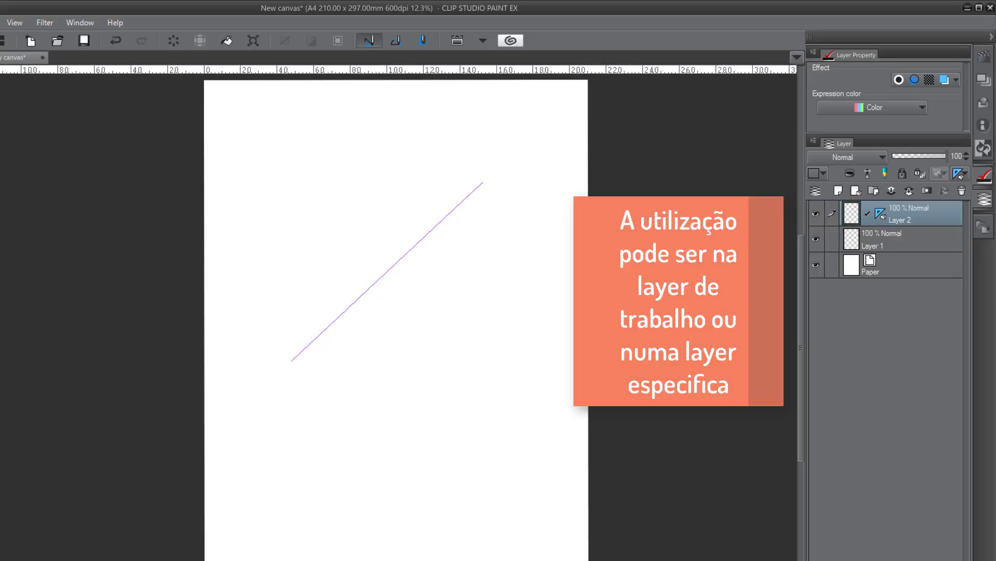
# Draw a second ruler on a new Ruler layer, hide that layer, and reselect Layer 2
pyautogui.moveTo(292, 478); pyautogui.dragTo(531, 333)
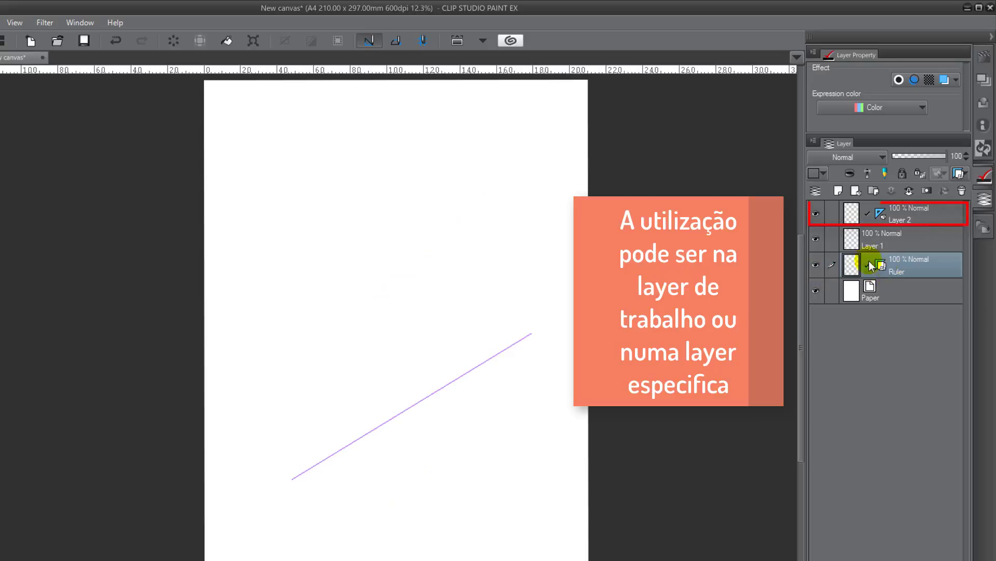
pyautogui.click(816, 265)
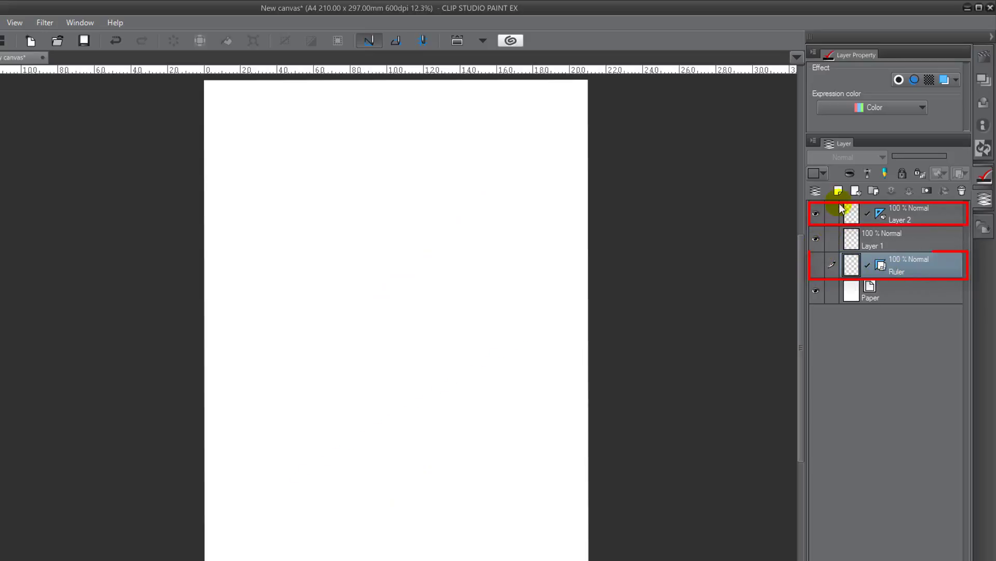
pyautogui.click(879, 212)
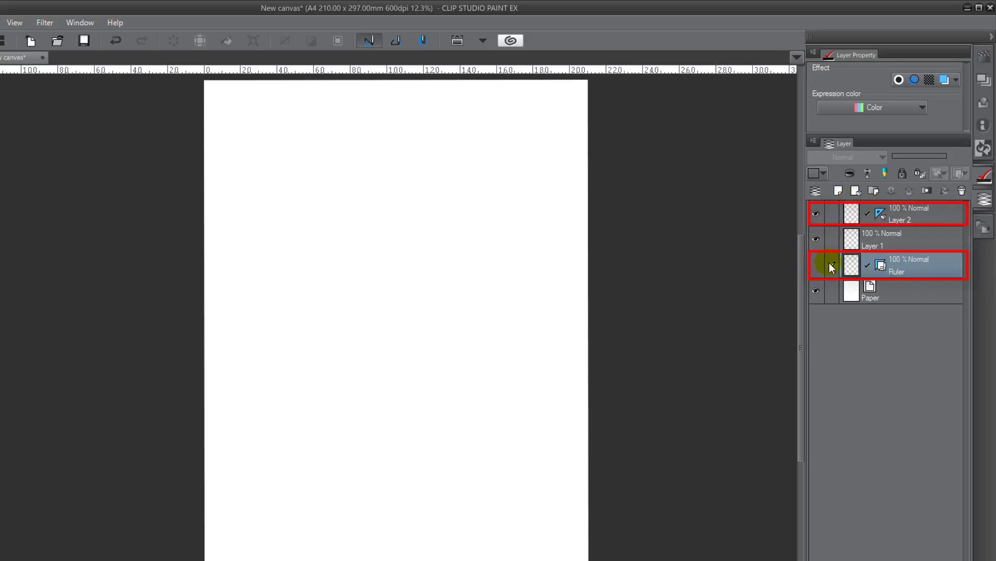
pyautogui.click(864, 217)
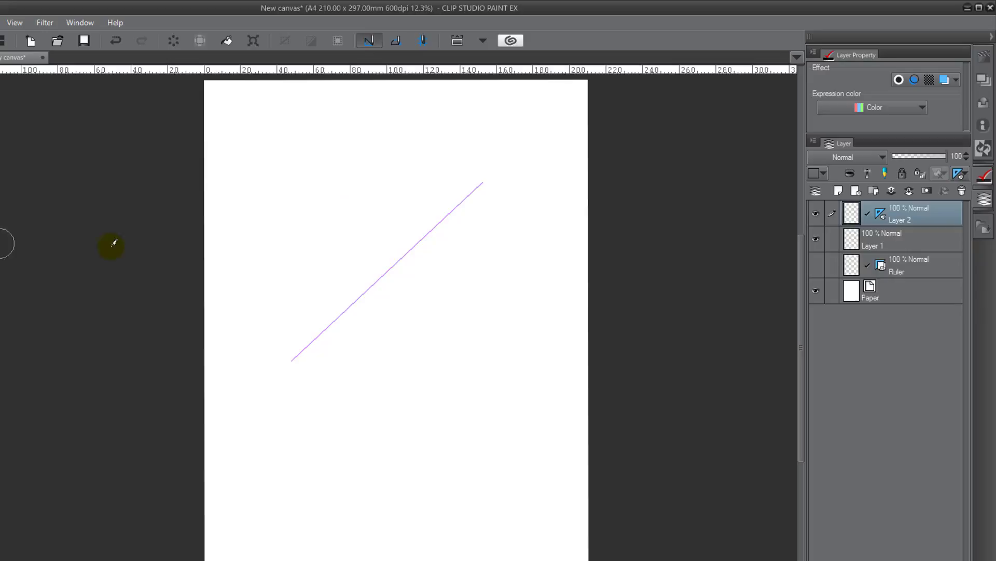
# Ink a straight stroke along the ruler and test freehand strokes, then undo the freehand ones
pyautogui.moveTo(290, 358); pyautogui.dragTo(506, 160)
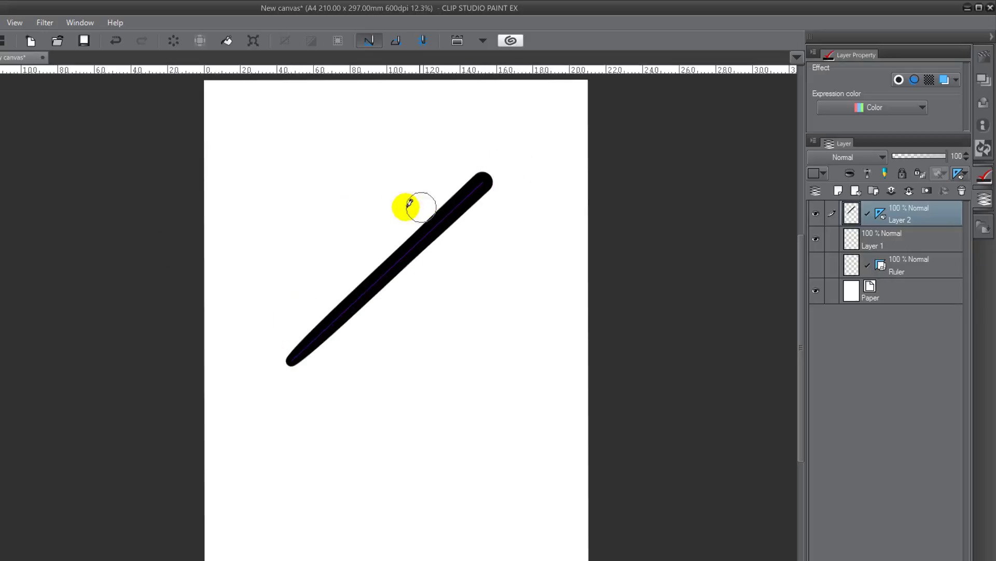
pyautogui.moveTo(384, 157); pyautogui.dragTo(289, 289)
pyautogui.moveTo(430, 171); pyautogui.dragTo(438, 236)
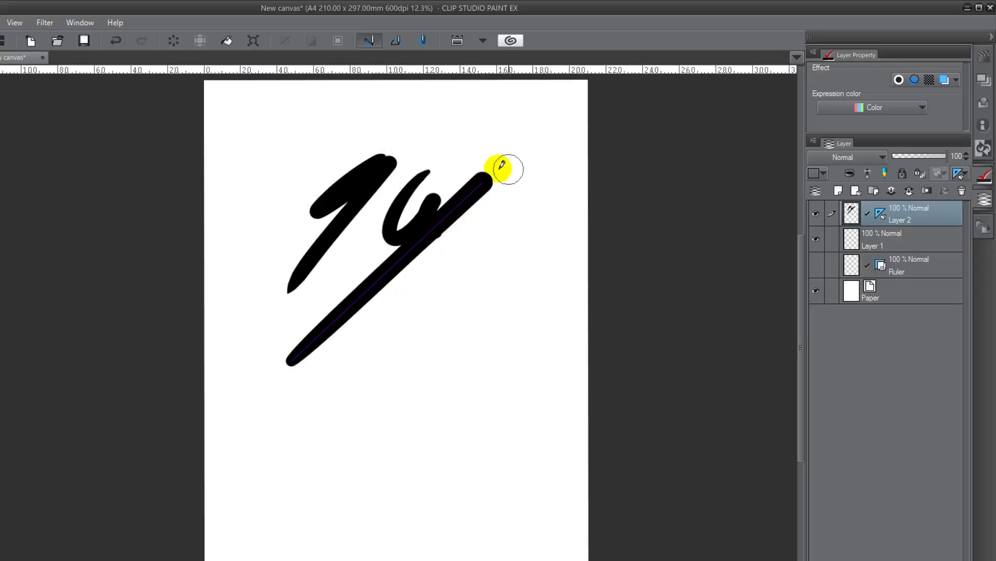
pyautogui.moveTo(502, 166); pyautogui.dragTo(476, 276)
pyautogui.hotkey('ctrl', 'z')
pyautogui.hotkey('ctrl', 'z')
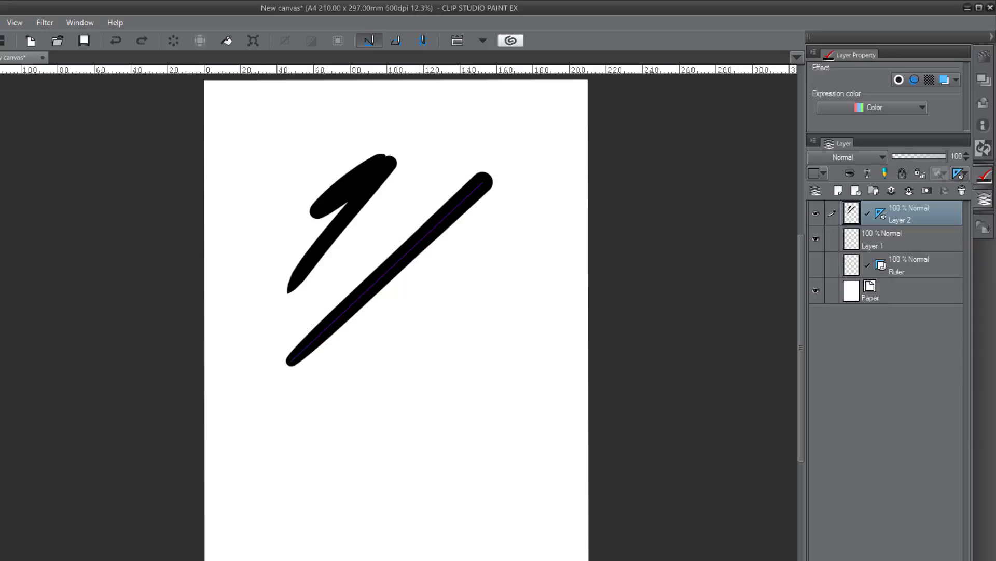
pyautogui.hotkey('ctrl', 'z')
pyautogui.hotkey('ctrl', 'z')
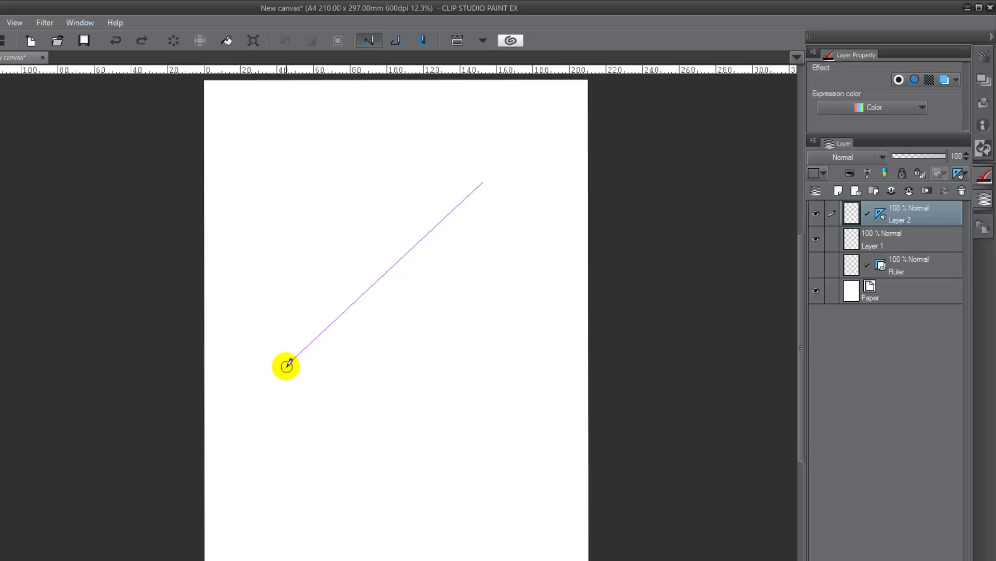
# Draw a thick ruler-snapped stroke plus zigzag and hook strokes, then clear and undo them
pyautogui.moveTo(289, 362); pyautogui.dragTo(605, 71)
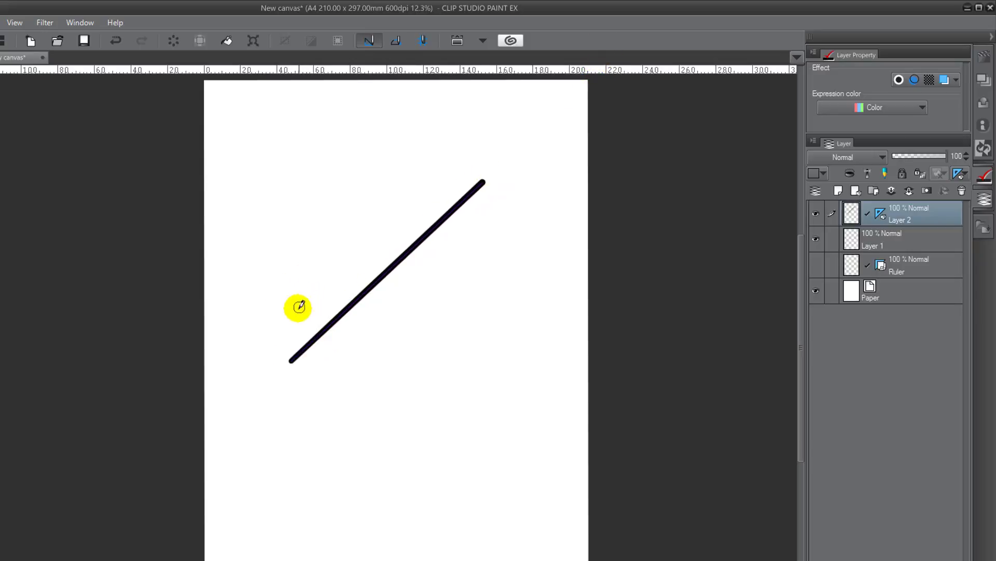
pyautogui.moveTo(316, 307)
pyautogui.mouseDown()
pyautogui.moveTo(317, 280)
pyautogui.moveTo(352, 241)
pyautogui.moveTo(310, 148)
pyautogui.mouseUp()
pyautogui.moveTo(387, 240)
pyautogui.mouseDown()
pyautogui.moveTo(446, 207)
pyautogui.moveTo(452, 178)
pyautogui.moveTo(351, 132)
pyautogui.mouseUp()
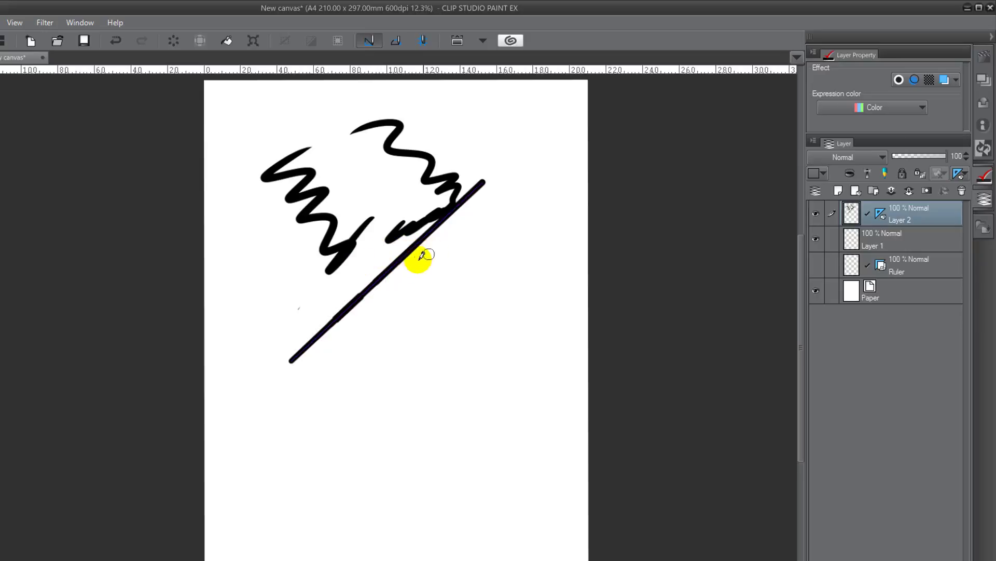
pyautogui.moveTo(464, 254)
pyautogui.mouseDown()
pyautogui.moveTo(441, 314)
pyautogui.moveTo(493, 373)
pyautogui.mouseUp()
pyautogui.moveTo(382, 379)
pyautogui.mouseDown()
pyautogui.moveTo(429, 438)
pyautogui.moveTo(348, 502)
pyautogui.mouseUp()
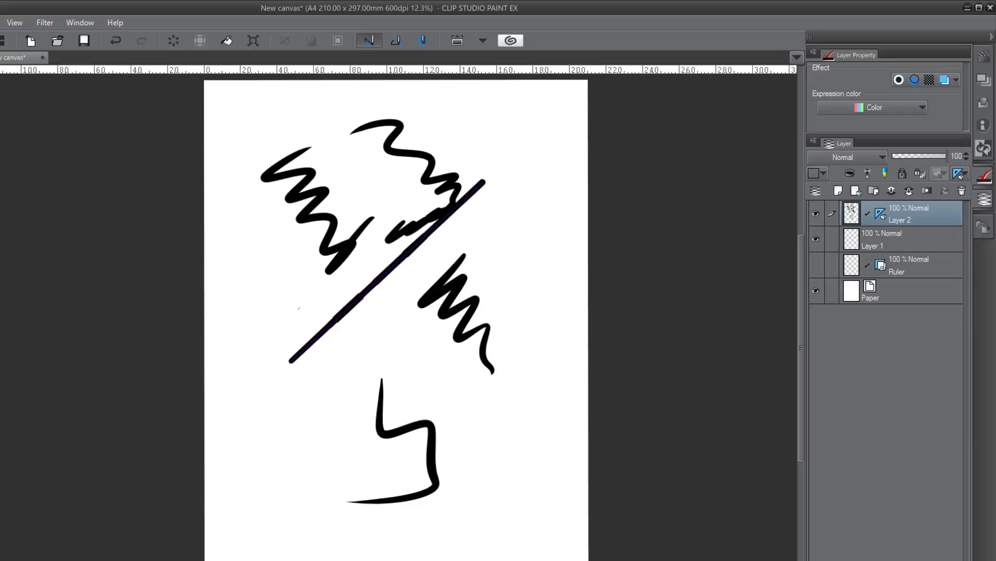
pyautogui.press('Delete')
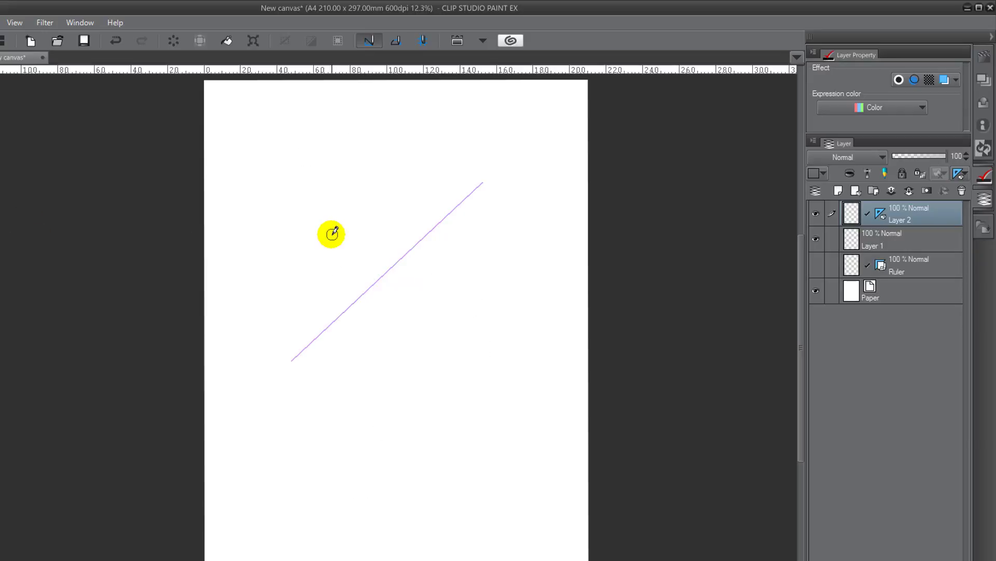
pyautogui.hotkey('ctrl', 'z')
pyautogui.hotkey('ctrl', 'z')
pyautogui.hotkey('ctrl', 'z')
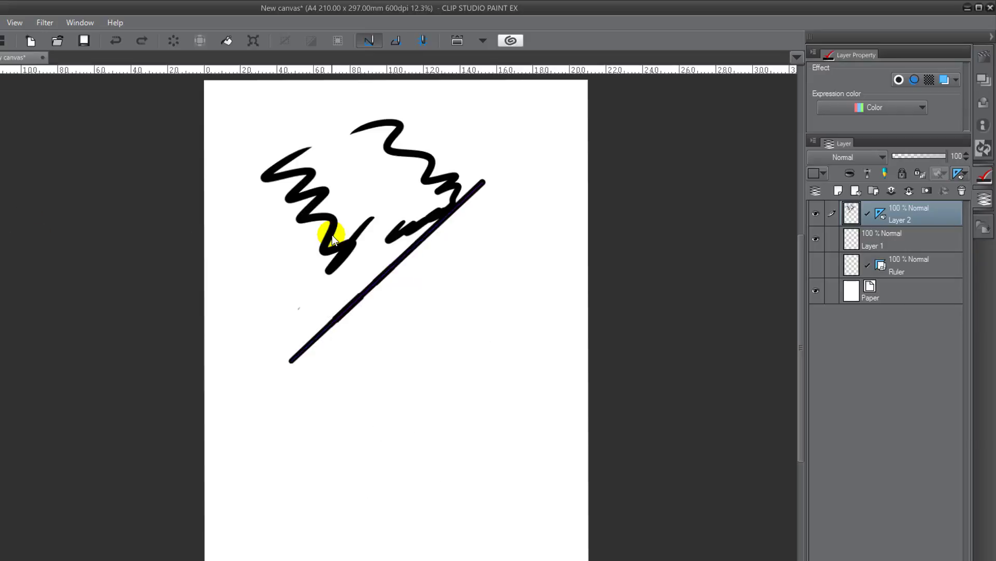
pyautogui.hotkey('ctrl', 'z')
pyautogui.hotkey('ctrl', 'z')
pyautogui.hotkey('ctrl', 'z')
pyautogui.hotkey('ctrl', 'z')
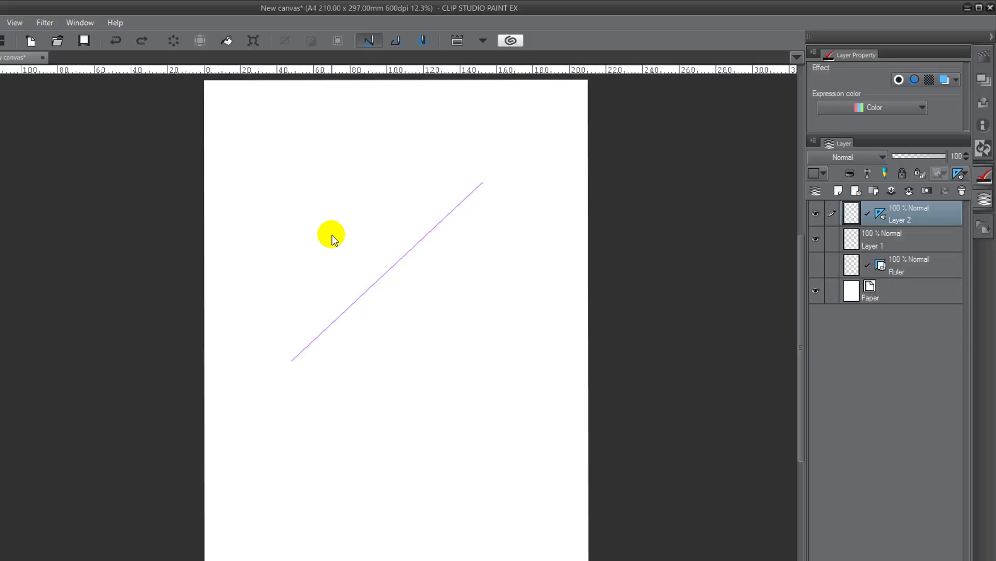
pyautogui.hotkey('ctrl', 'z')
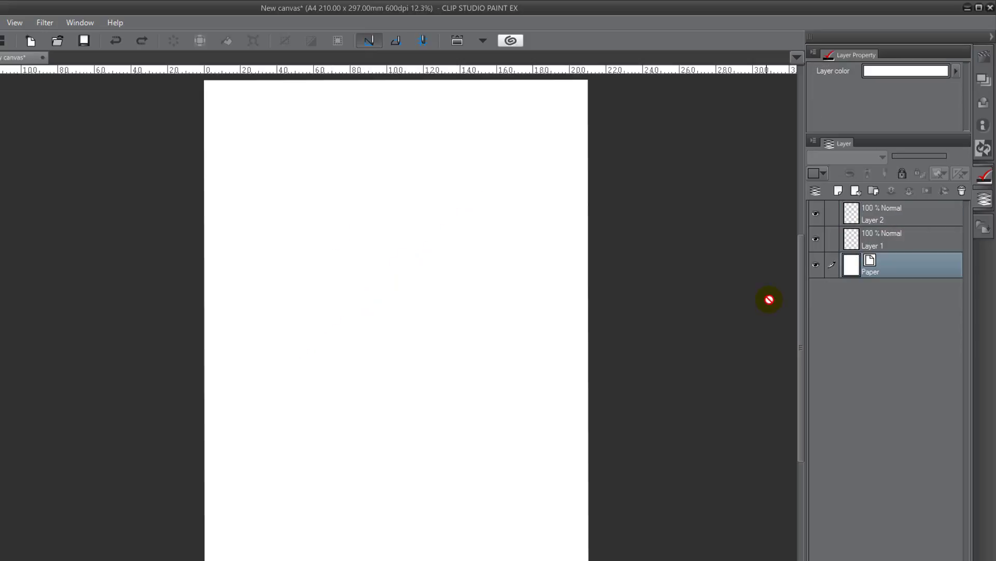
# Draw a large closed curve ruler and a smaller rounded triangle below it on Layer 1
pyautogui.click(874, 241)
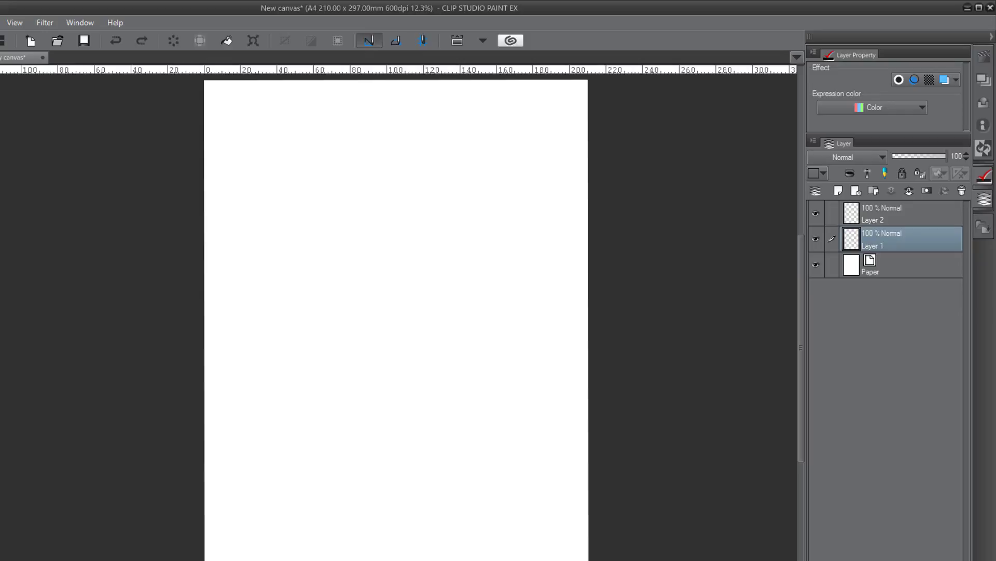
pyautogui.click(443, 152)
pyautogui.click(303, 220)
pyautogui.click(366, 345)
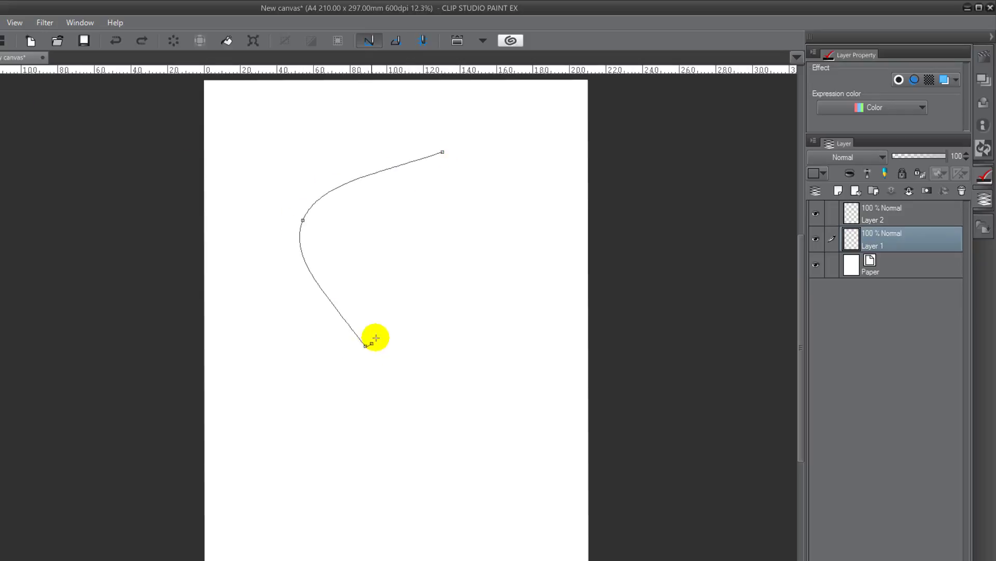
pyautogui.click(442, 152)
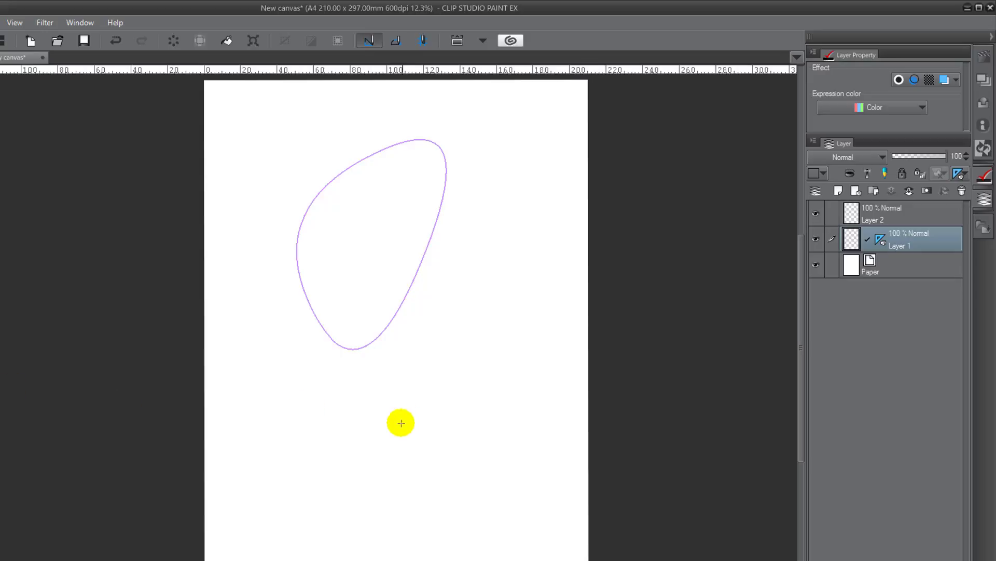
pyautogui.moveTo(418, 393); pyautogui.dragTo(347, 486)
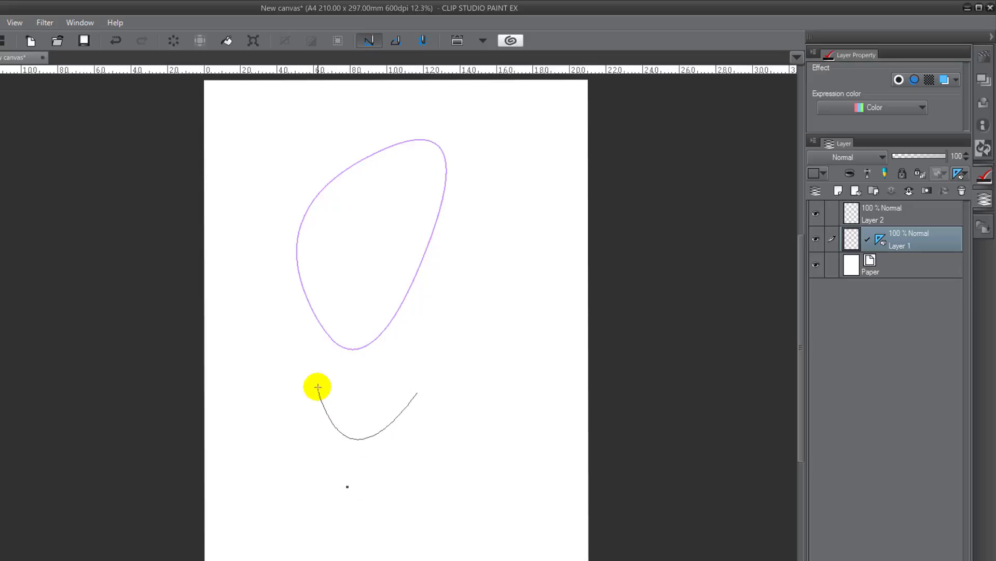
pyautogui.click(337, 365)
pyautogui.click(414, 393)
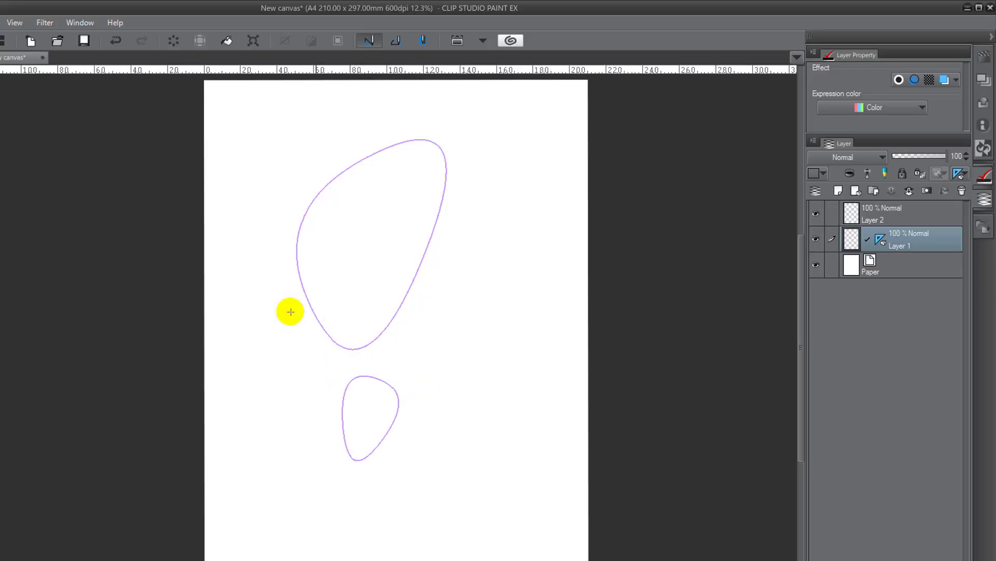
# Enlarge the small lower curve by dragging its control points outward
pyautogui.click(343, 429)
pyautogui.moveTo(347, 487); pyautogui.dragTo(327, 506)
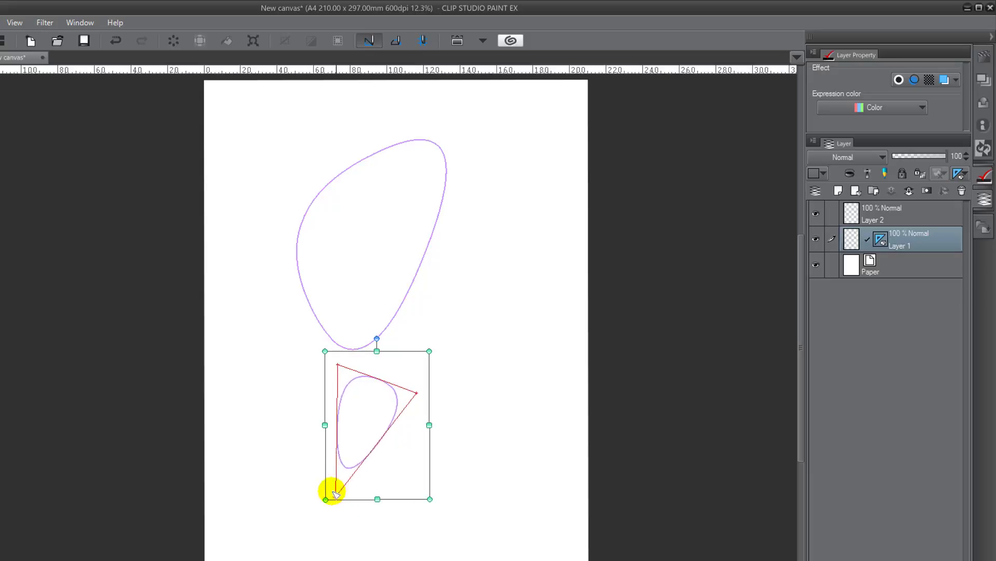
pyautogui.moveTo(417, 393); pyautogui.dragTo(447, 389)
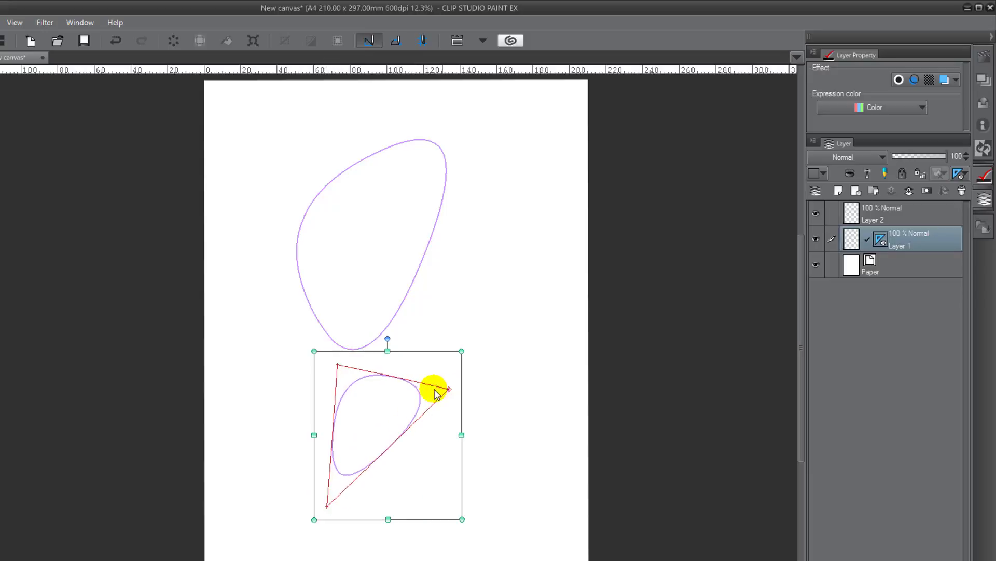
pyautogui.moveTo(338, 365); pyautogui.dragTo(289, 330)
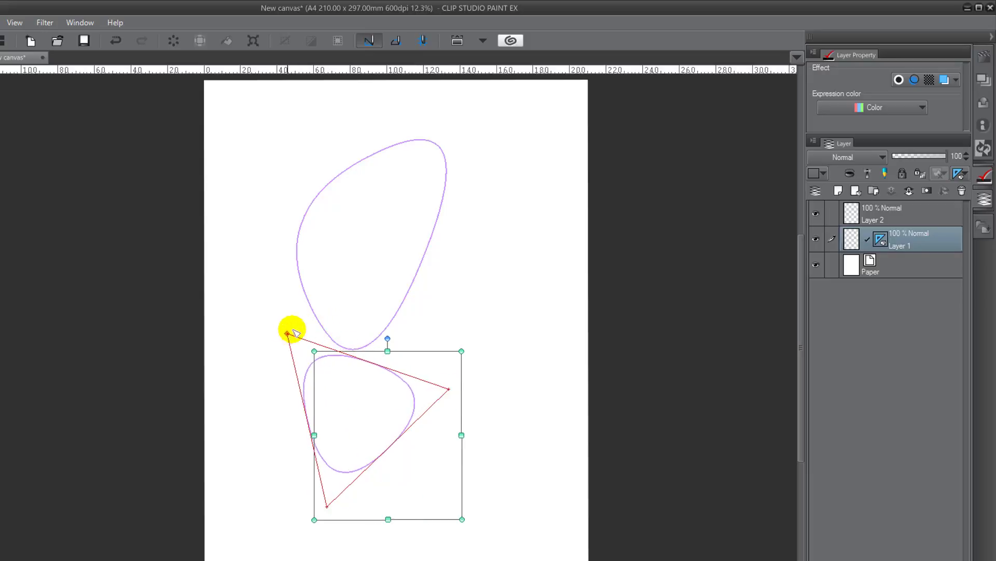
pyautogui.click(300, 249)
# Reshape the upper curve rounder and wider by moving its control points
pyautogui.click(301, 228)
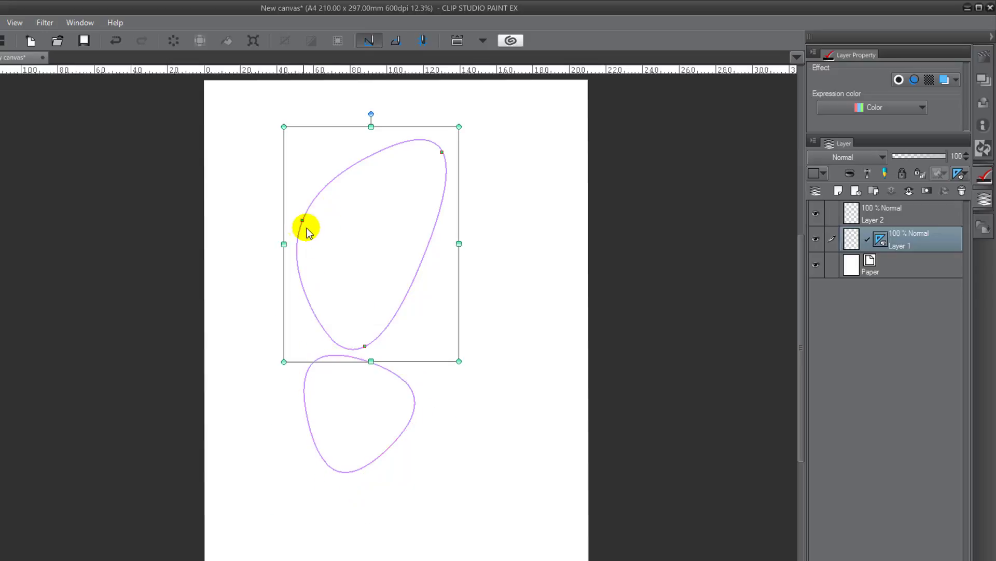
pyautogui.moveTo(306, 217); pyautogui.dragTo(302, 182)
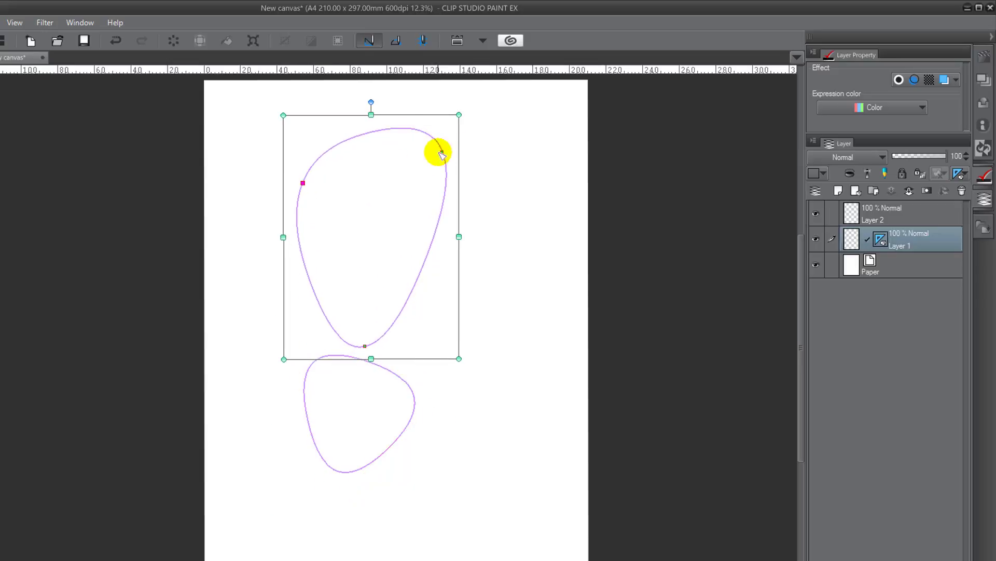
pyautogui.moveTo(442, 152); pyautogui.dragTo(450, 165)
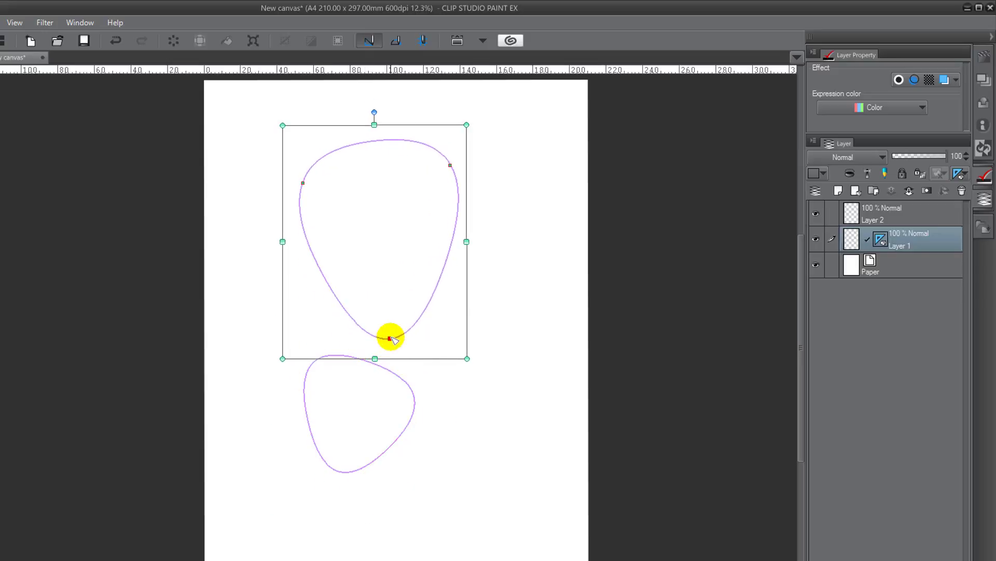
pyautogui.moveTo(366, 347); pyautogui.dragTo(394, 337)
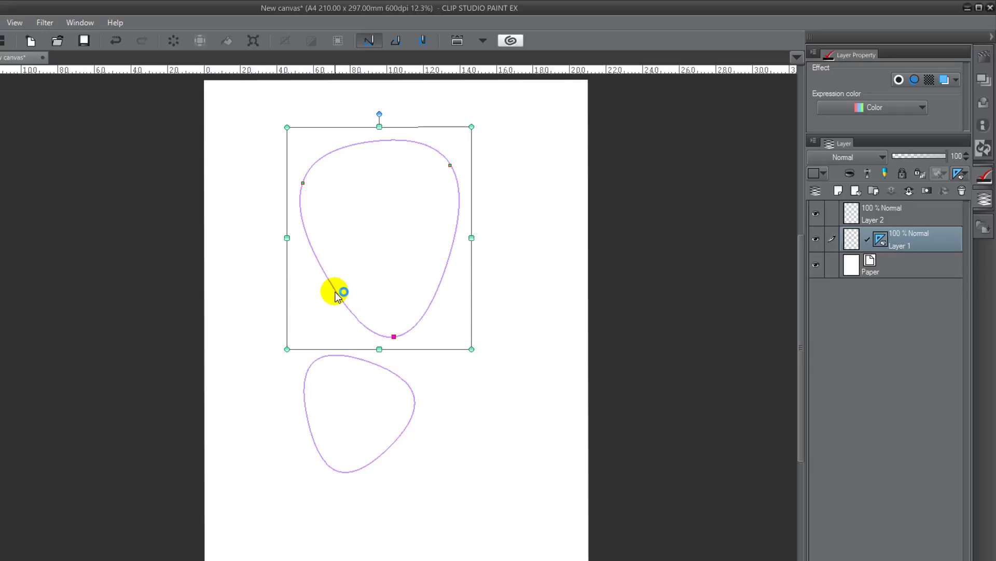
# Add a control point to the upper curve, then delete a control point again
pyautogui.rightClick(335, 293)
pyautogui.click(377, 294)
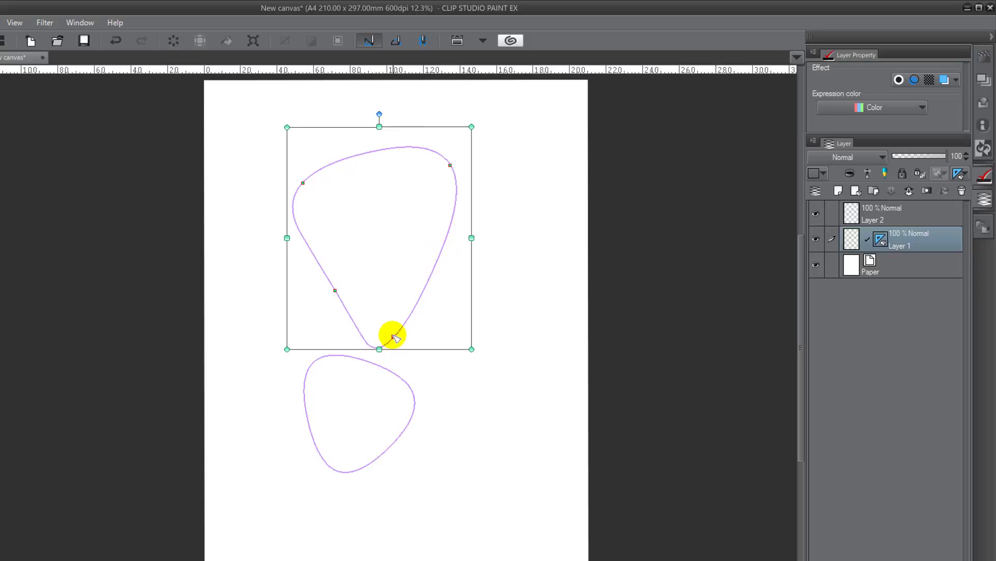
pyautogui.rightClick(336, 293)
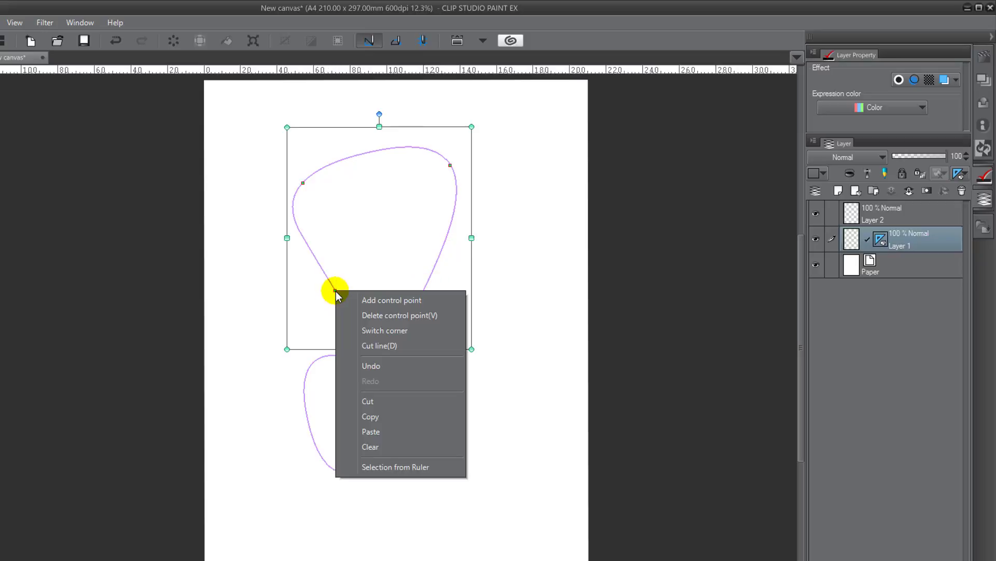
pyautogui.click(369, 315)
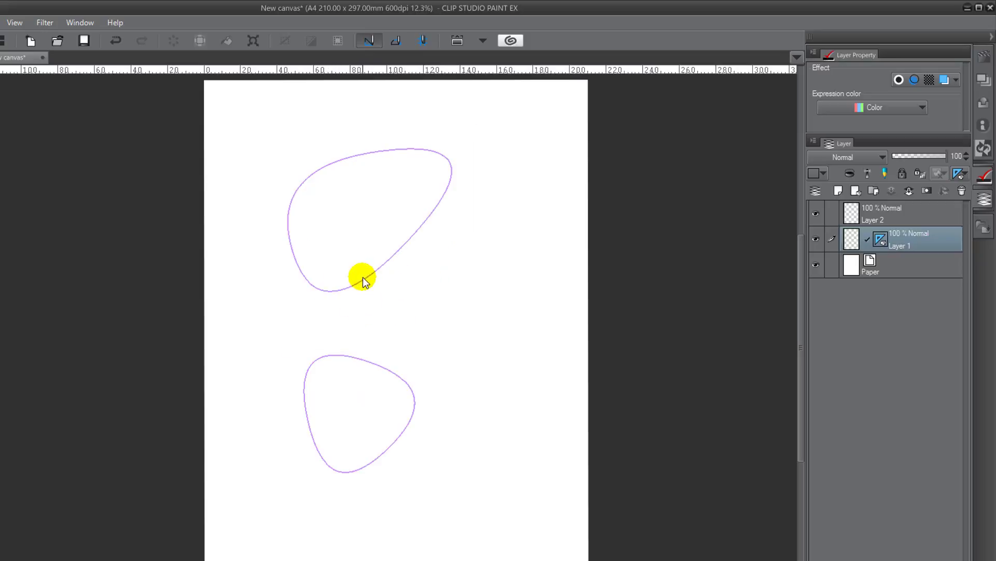
pyautogui.click(393, 258)
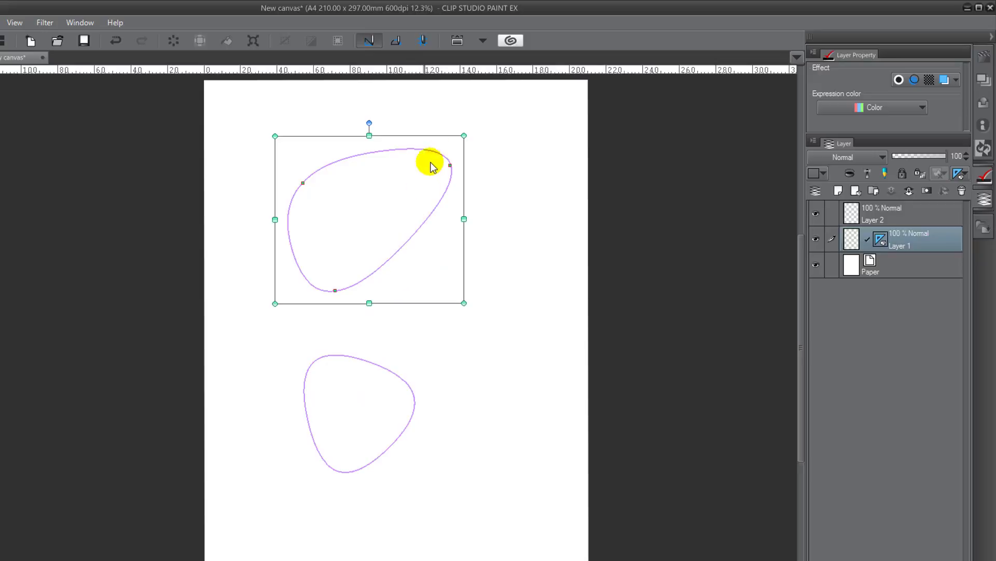
# Toggle the top-right point between sharp corner and smooth, then undo to keep it rounded
pyautogui.rightClick(450, 166)
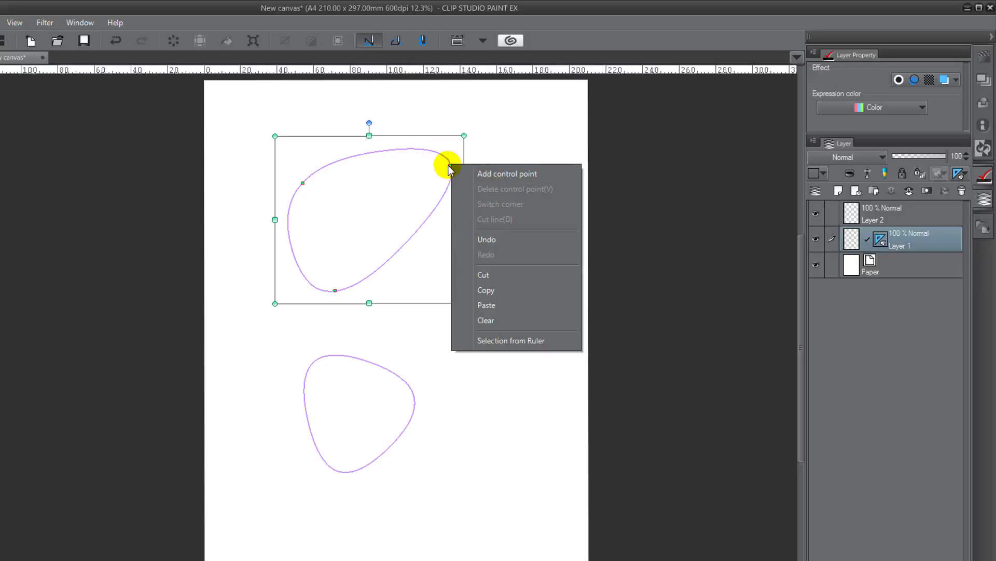
pyautogui.click(450, 168)
pyautogui.rightClick(452, 166)
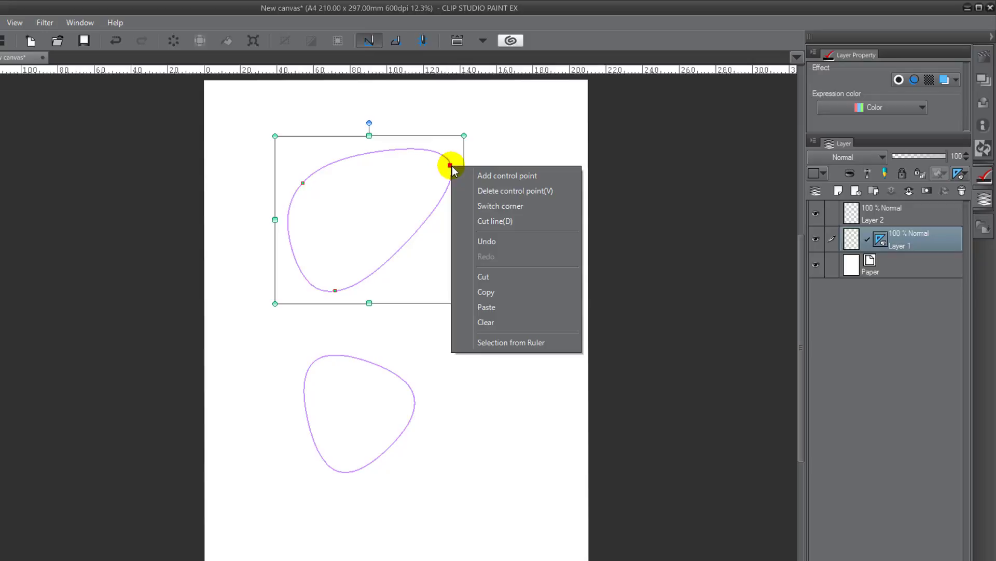
pyautogui.click(493, 206)
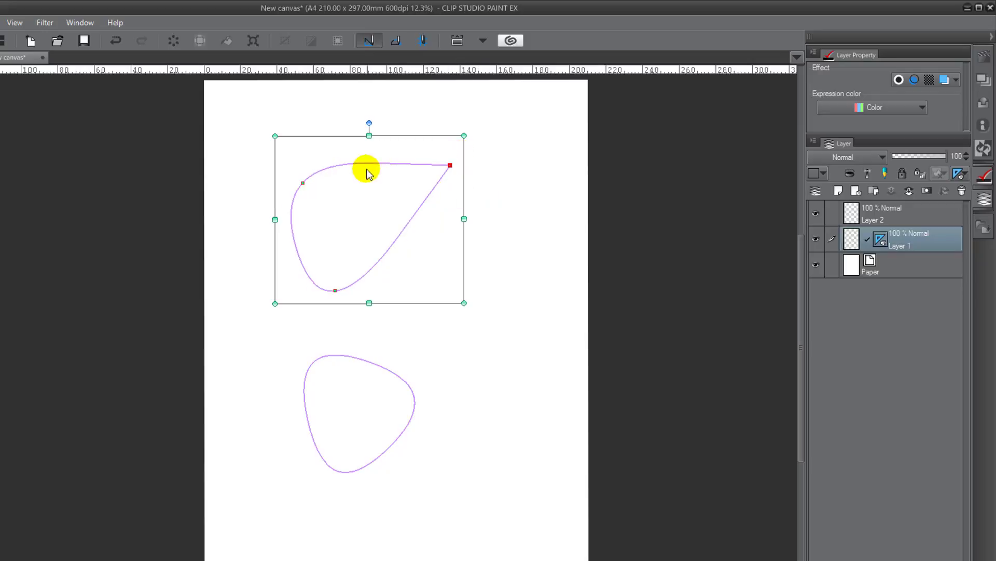
pyautogui.rightClick(450, 166)
pyautogui.click(490, 208)
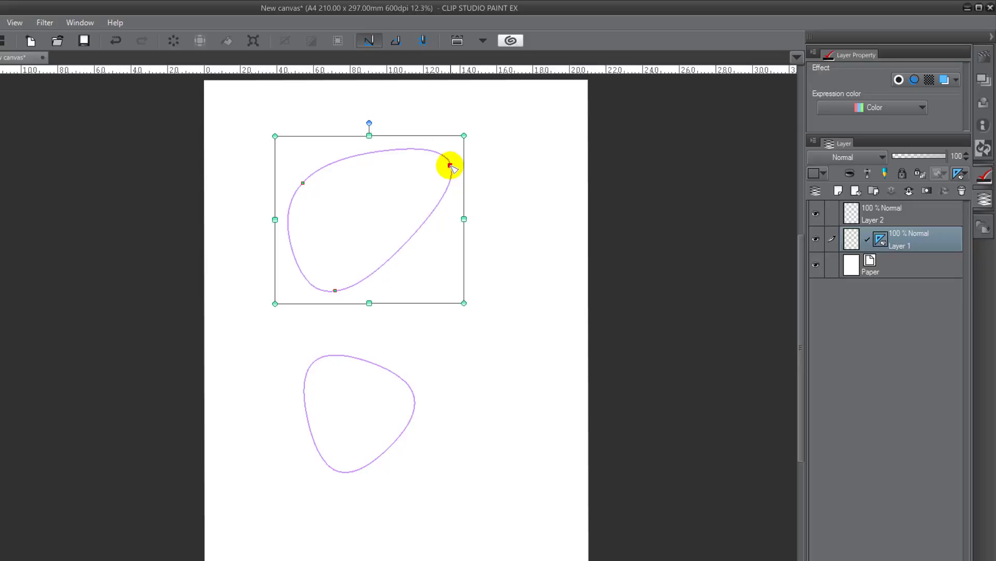
pyautogui.rightClick(452, 167)
pyautogui.click(470, 218)
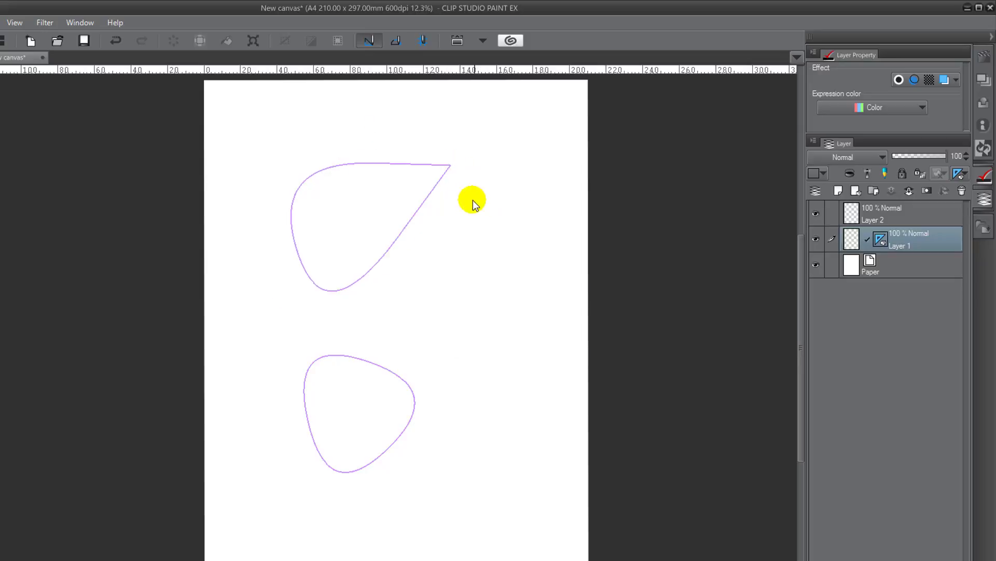
pyautogui.click(445, 175)
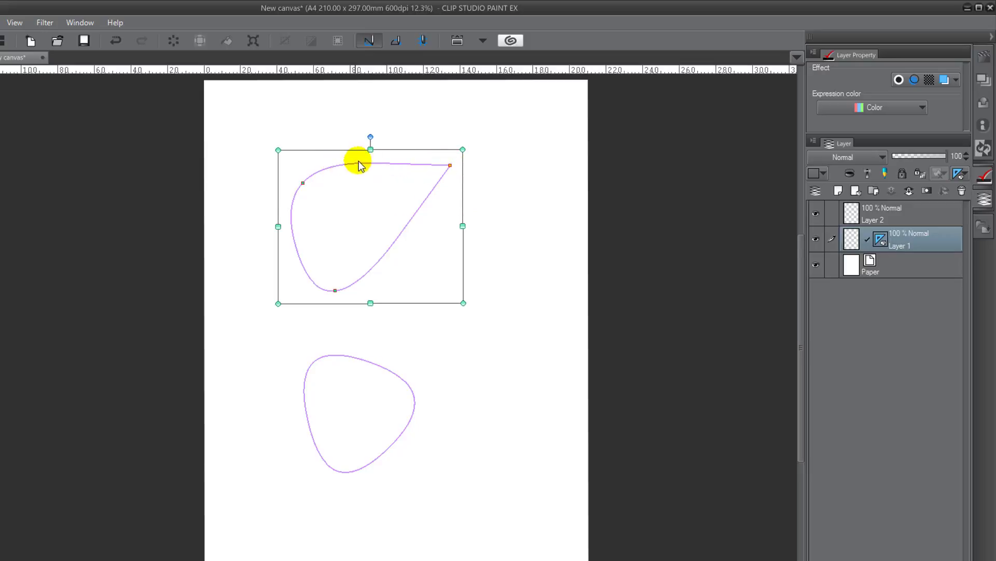
pyautogui.hotkey('ctrl', 'z')
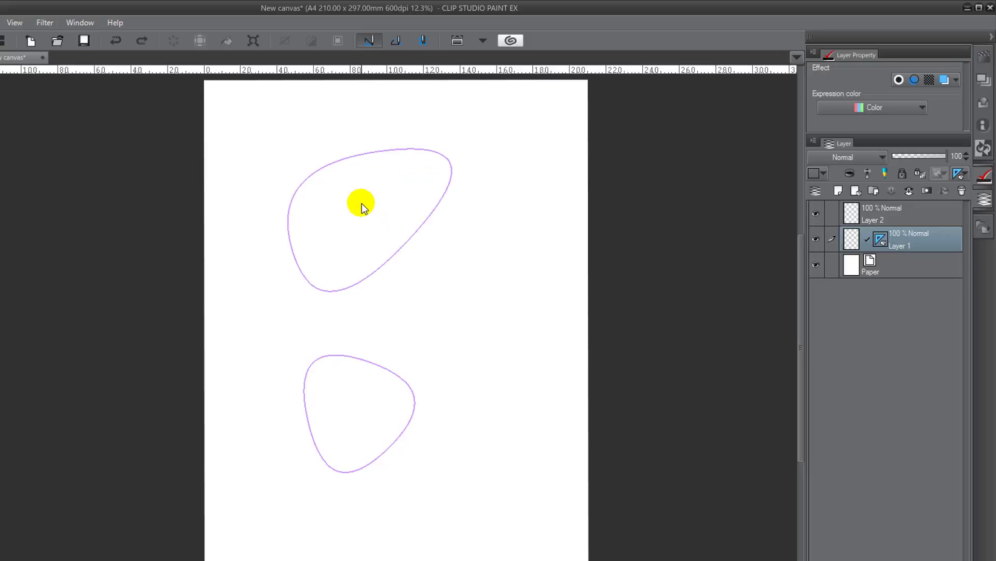
# Select the upper curve ruler, view its options without changes, and deselect it with Ctrl+D
pyautogui.click(318, 171)
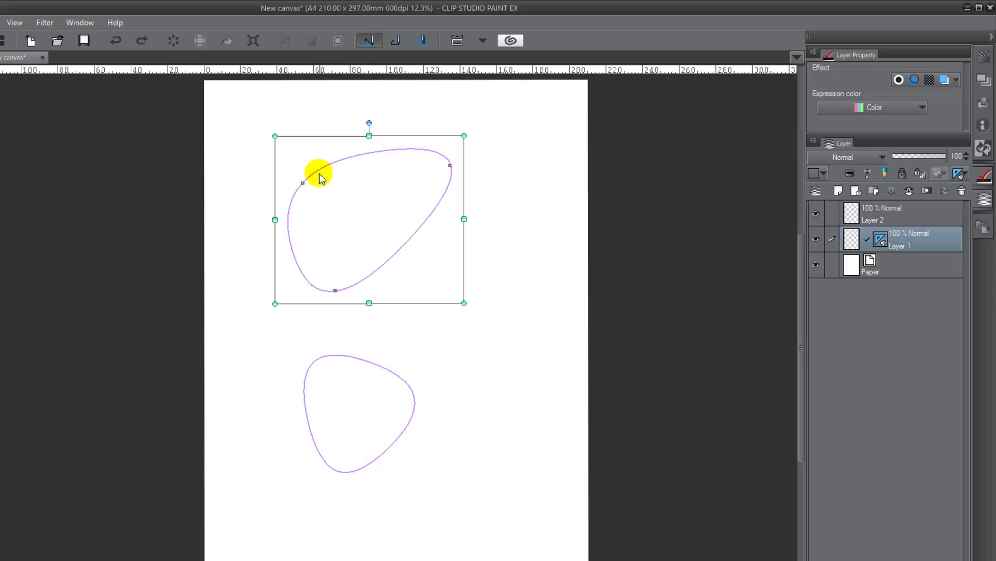
pyautogui.rightClick(319, 172)
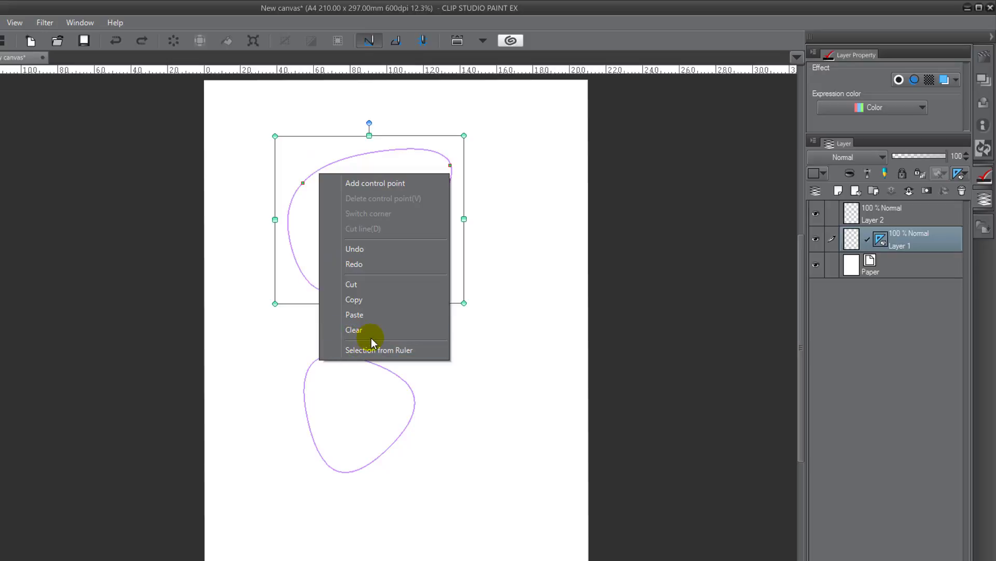
pyautogui.click(281, 283)
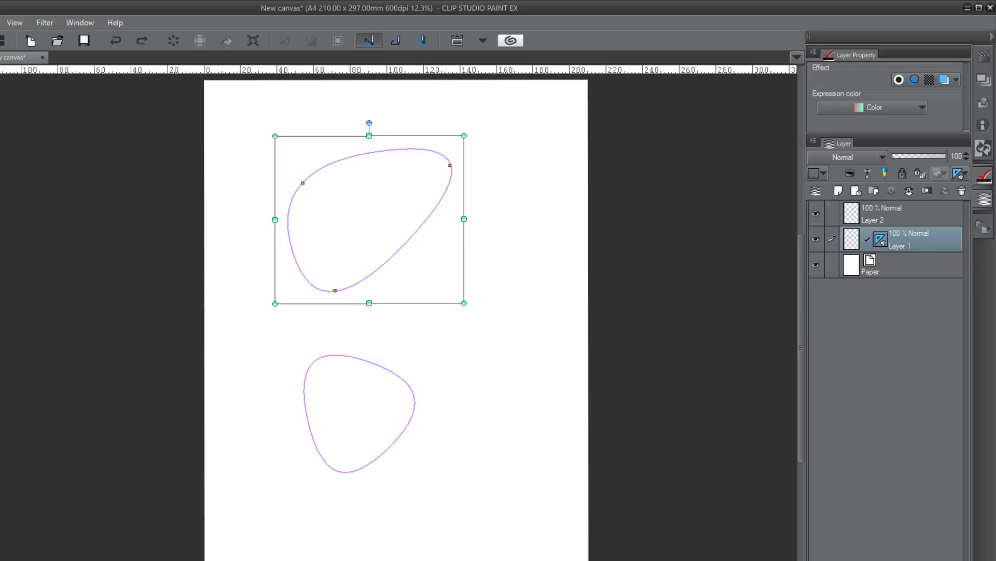
pyautogui.hotkey('ctrl', 'd')
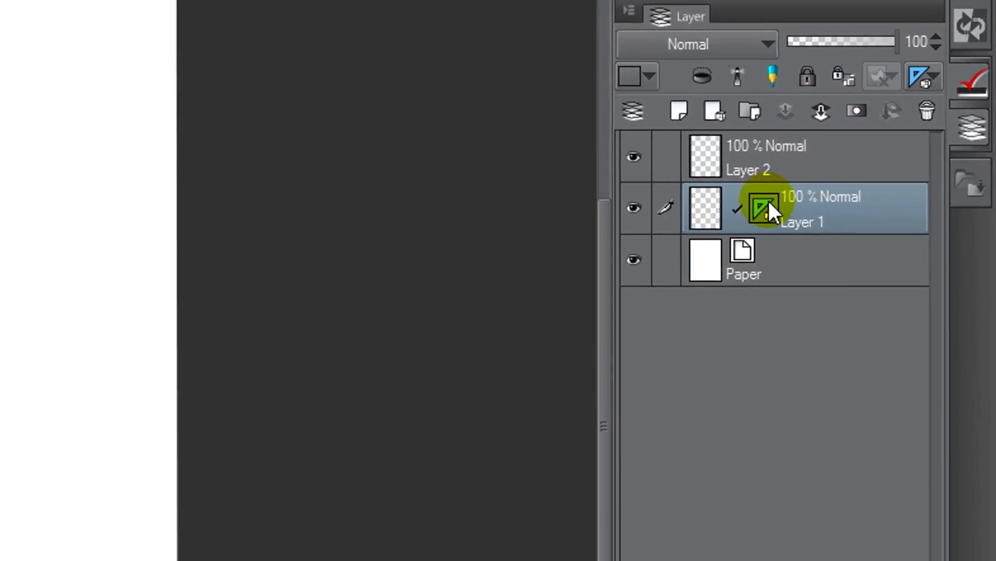
# Hide and reshow Layer 1's ruler, then delete its curve rulers
pyautogui.rightClick(881, 238)
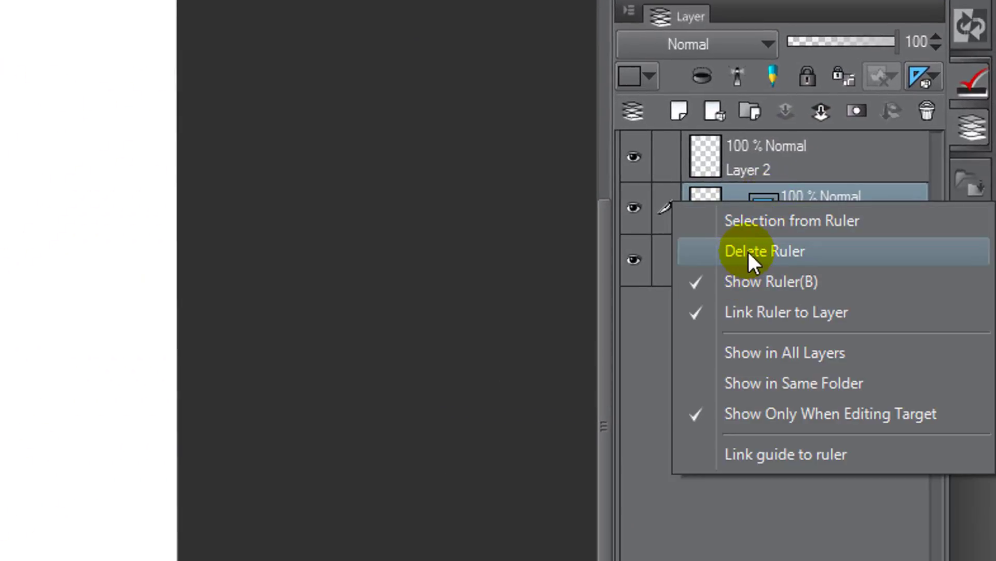
pyautogui.click(707, 283)
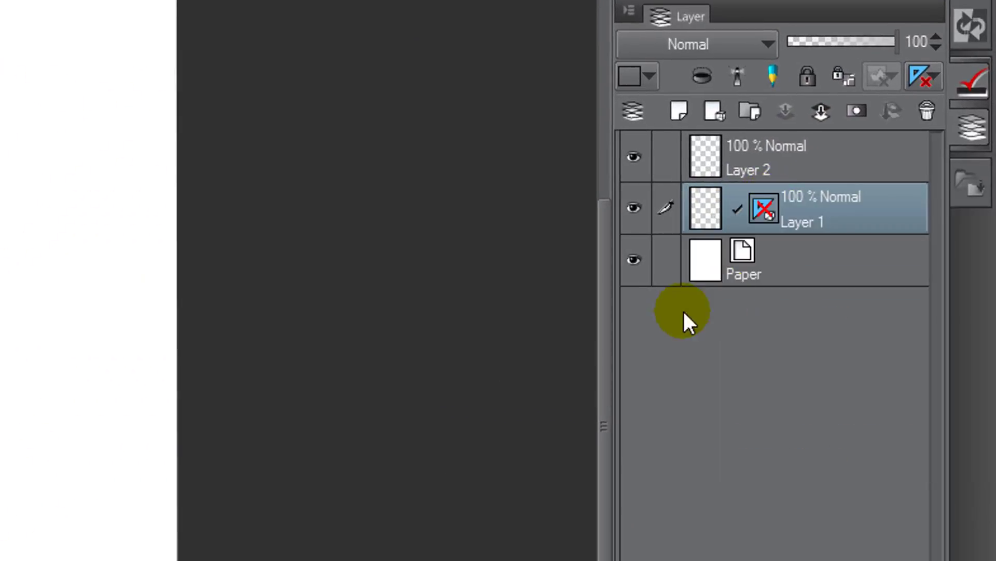
pyautogui.rightClick(767, 210)
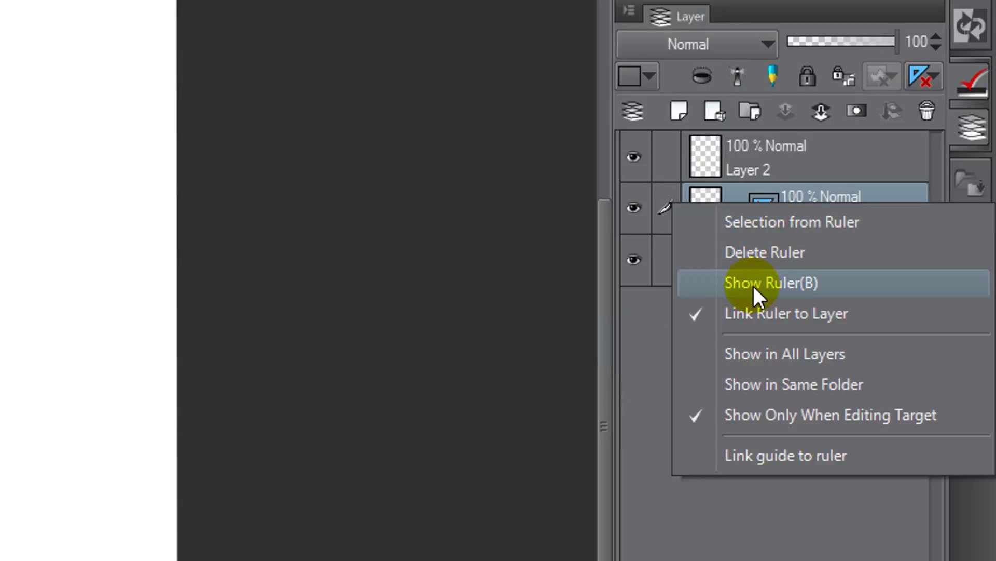
pyautogui.click(752, 284)
pyautogui.rightClick(763, 208)
pyautogui.click(767, 250)
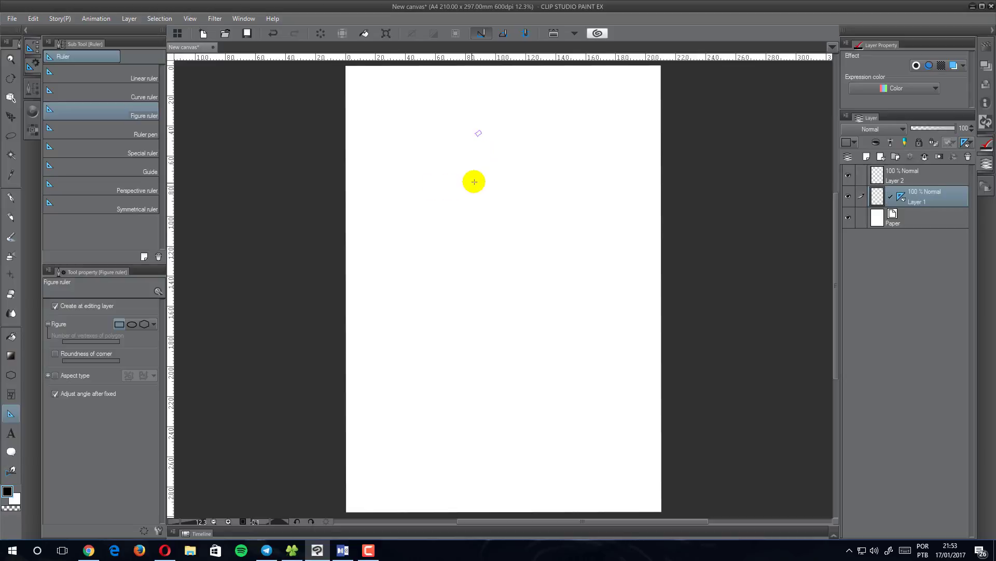
# Draw a tilted square, an ellipse and a six-sided polygon figure ruler on Layer 1
pyautogui.moveTo(524, 150); pyautogui.dragTo(423, 267)
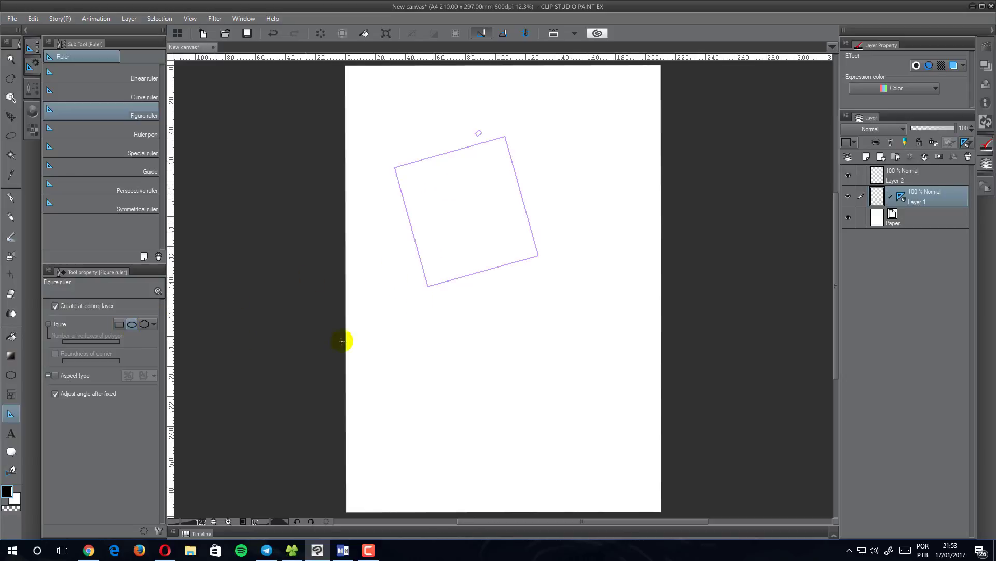
pyautogui.moveTo(418, 322); pyautogui.dragTo(505, 436)
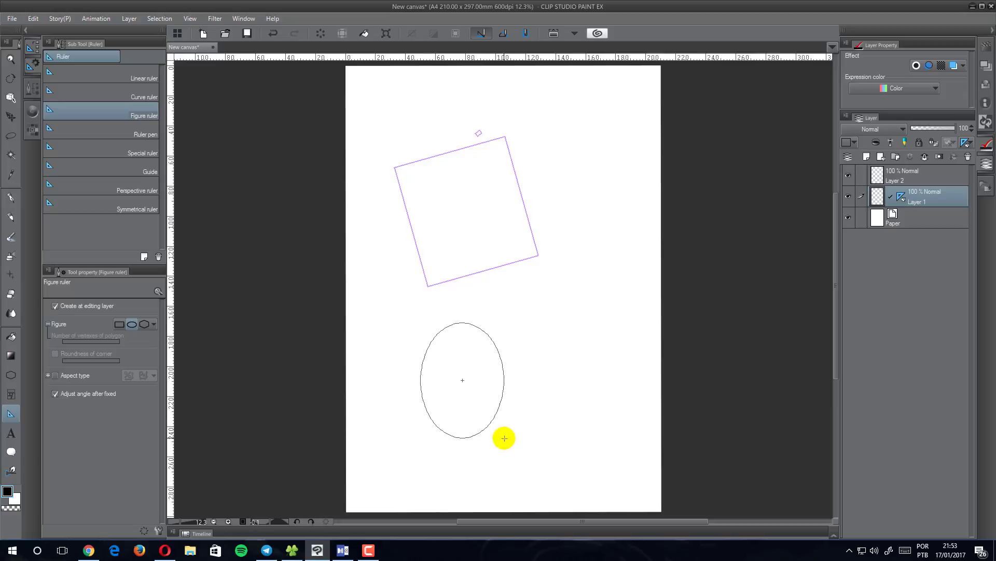
pyautogui.click(529, 347)
pyautogui.click(145, 325)
pyautogui.moveTo(576, 243); pyautogui.dragTo(627, 374)
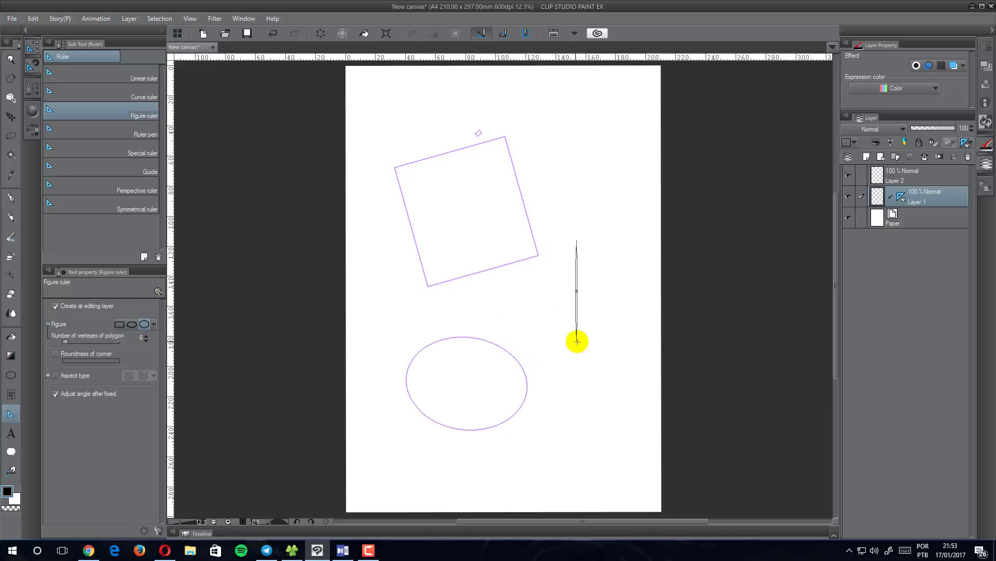
pyautogui.click(616, 286)
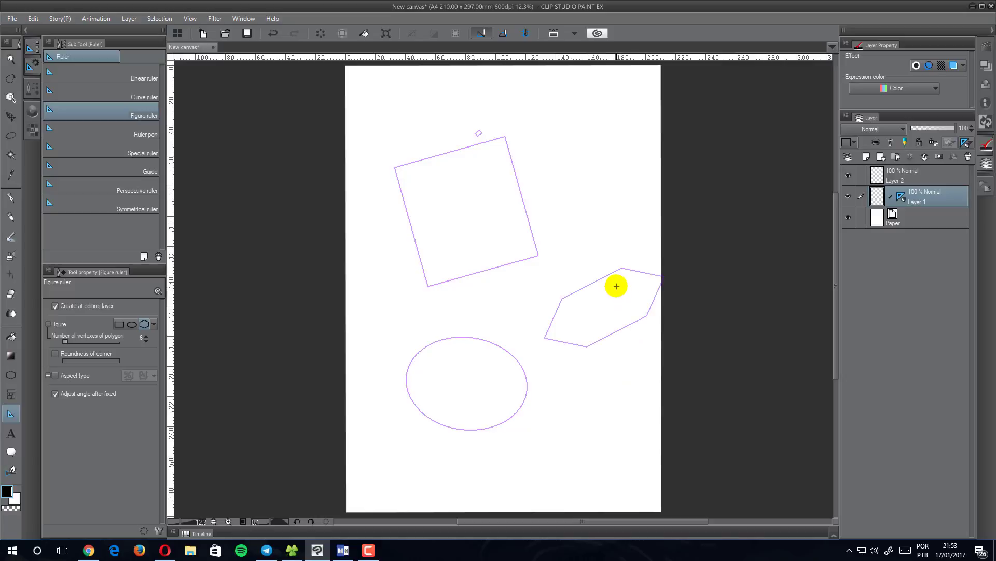
pyautogui.click(11, 198)
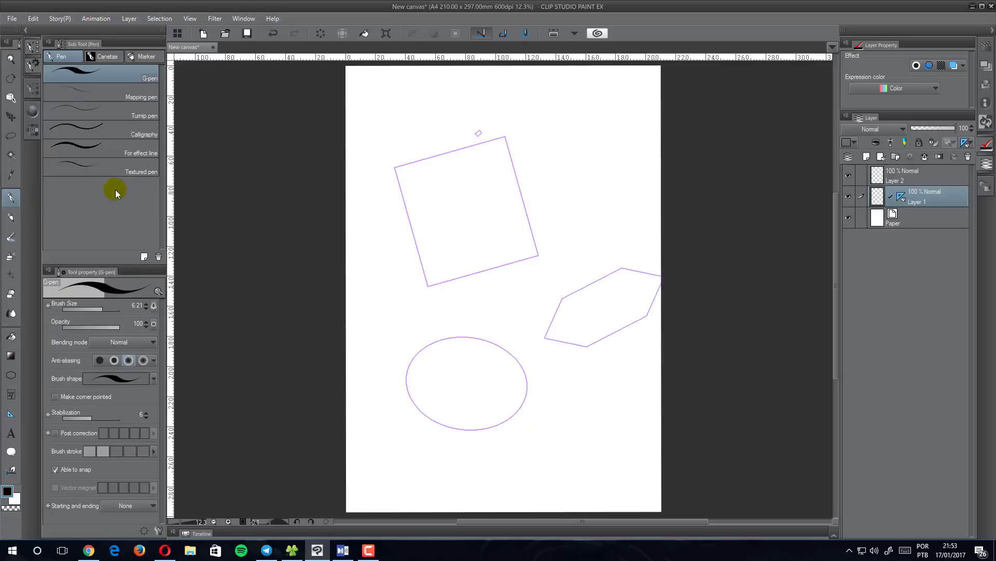
pyautogui.moveTo(456, 106); pyautogui.dragTo(362, 81)
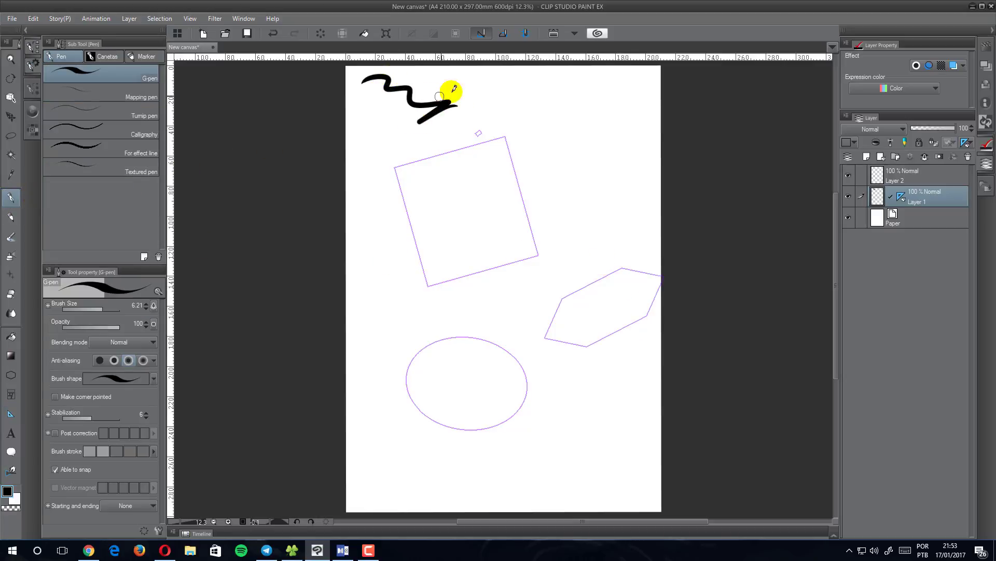
pyautogui.moveTo(503, 87)
pyautogui.mouseDown()
pyautogui.moveTo(567, 108)
pyautogui.moveTo(560, 126)
pyautogui.mouseUp()
pyautogui.moveTo(589, 160); pyautogui.dragTo(568, 171)
pyautogui.moveTo(440, 184)
pyautogui.mouseDown()
pyautogui.moveTo(485, 211)
pyautogui.moveTo(438, 193)
pyautogui.mouseUp()
pyautogui.moveTo(452, 367)
pyautogui.mouseDown()
pyautogui.moveTo(418, 356)
pyautogui.moveTo(456, 374)
pyautogui.mouseUp()
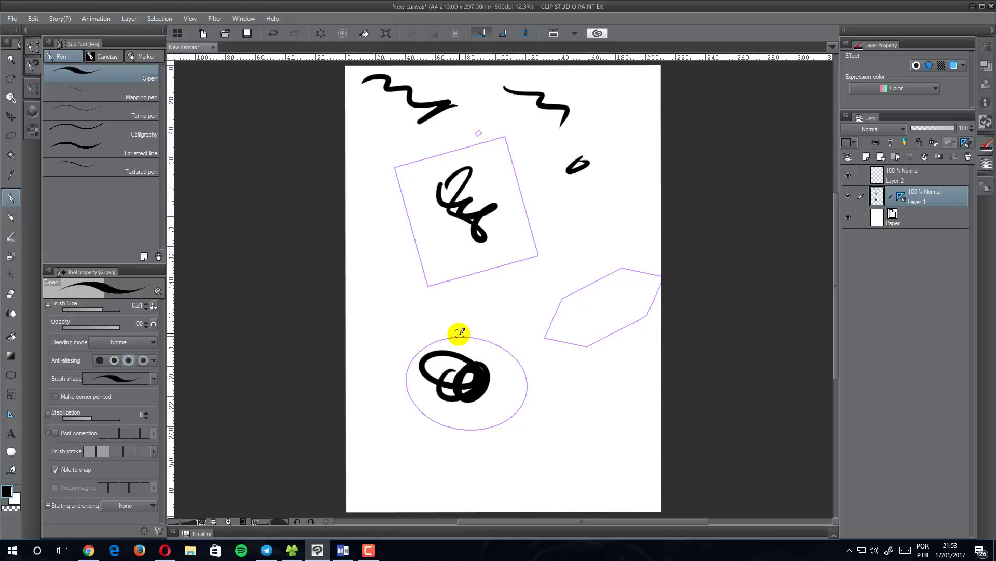
pyautogui.moveTo(459, 332)
pyautogui.mouseDown()
pyautogui.moveTo(443, 423)
pyautogui.moveTo(470, 331)
pyautogui.mouseUp()
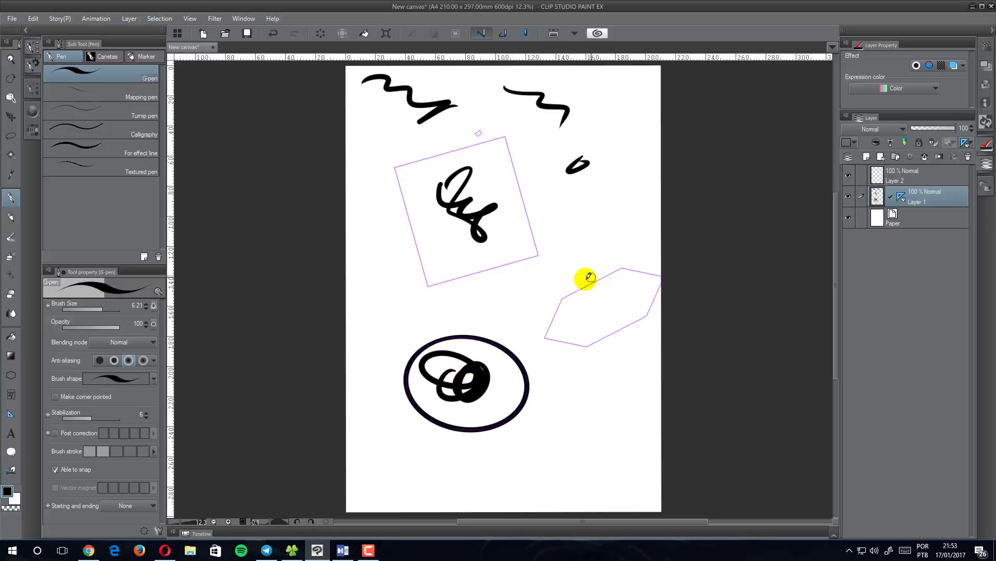
pyautogui.moveTo(585, 279)
pyautogui.mouseDown()
pyautogui.moveTo(612, 345)
pyautogui.moveTo(589, 284)
pyautogui.mouseUp()
pyautogui.moveTo(498, 266)
pyautogui.mouseDown()
pyautogui.moveTo(540, 229)
pyautogui.moveTo(496, 139)
pyautogui.moveTo(456, 278)
pyautogui.moveTo(499, 266)
pyautogui.mouseUp()
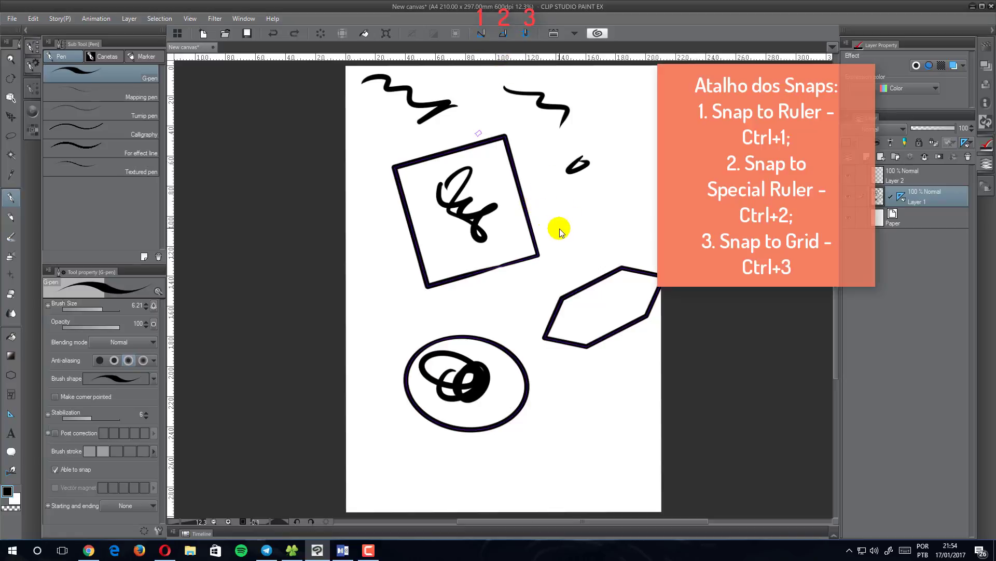
pyautogui.hotkey('ctrl', 'z')
pyautogui.hotkey('ctrl', 'z')
pyautogui.hotkey('ctrl', 'z')
pyautogui.moveTo(517, 169)
pyautogui.mouseDown()
pyautogui.moveTo(500, 178)
pyautogui.moveTo(536, 204)
pyautogui.moveTo(511, 152)
pyautogui.moveTo(474, 138)
pyautogui.moveTo(396, 158)
pyautogui.moveTo(416, 251)
pyautogui.moveTo(478, 283)
pyautogui.moveTo(546, 247)
pyautogui.mouseUp()
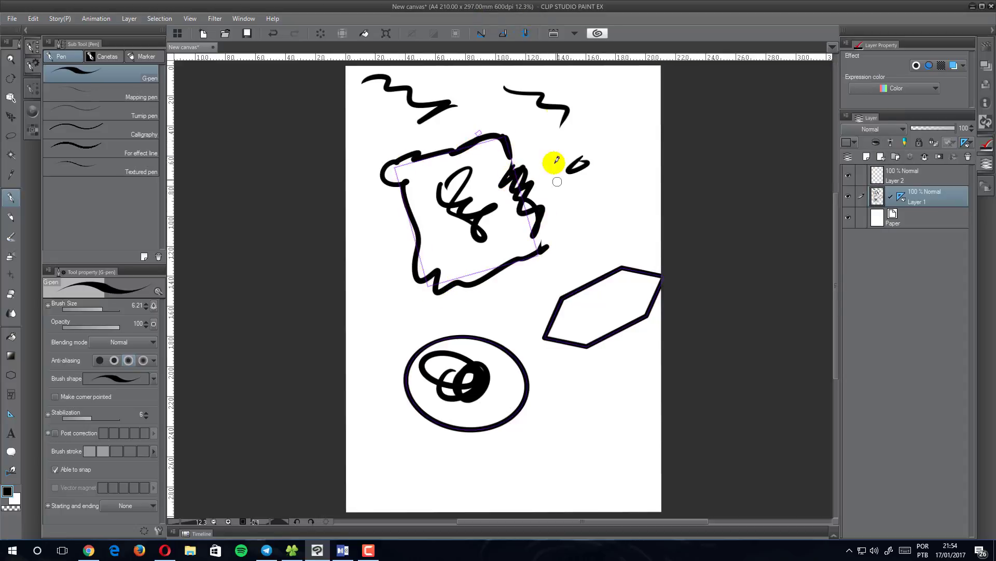
pyautogui.moveTo(584, 157); pyautogui.dragTo(573, 172)
# Clear Layer 1's ink strokes and delete all its figure rulers
pyautogui.press('Delete')
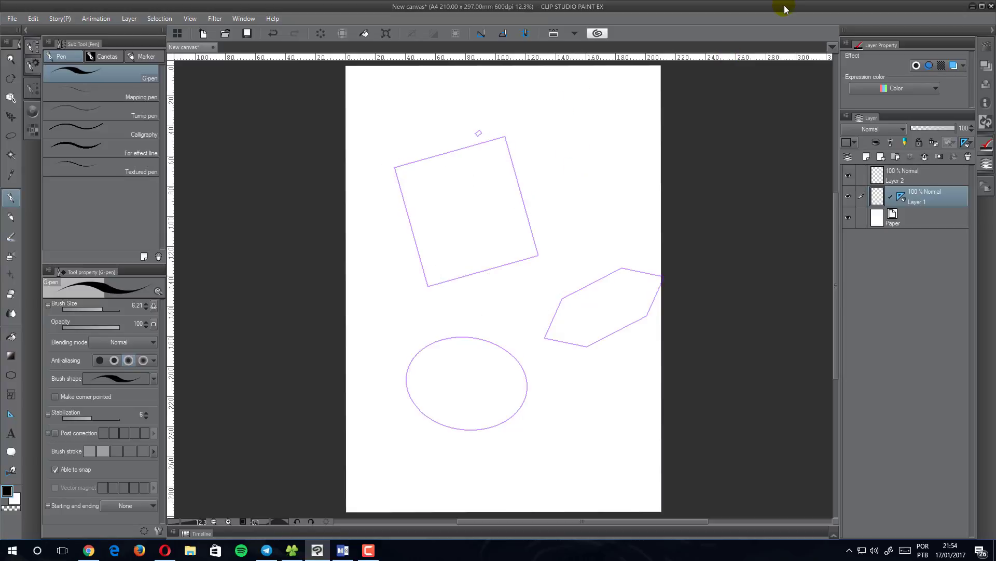
pyautogui.rightClick(900, 196)
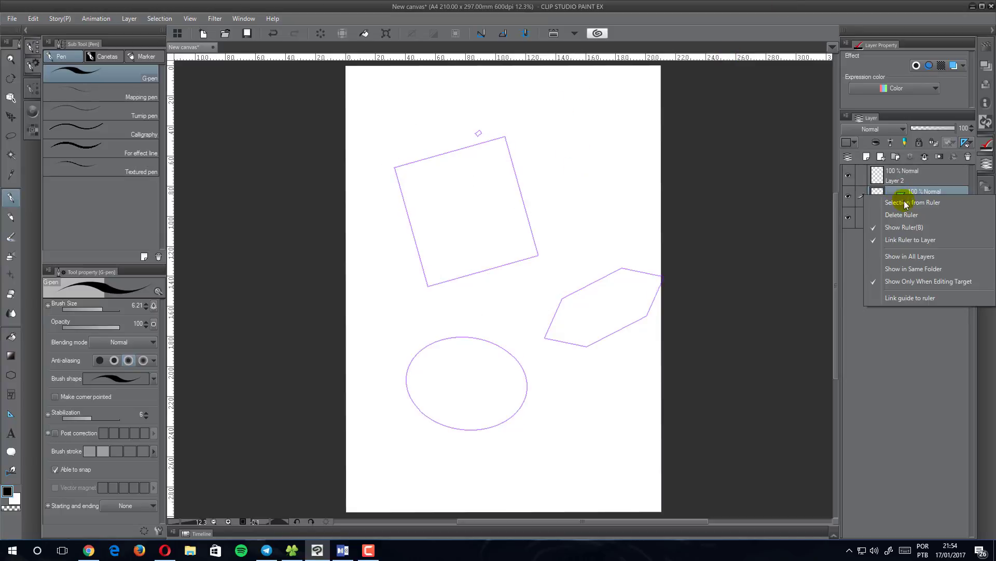
pyautogui.click(904, 216)
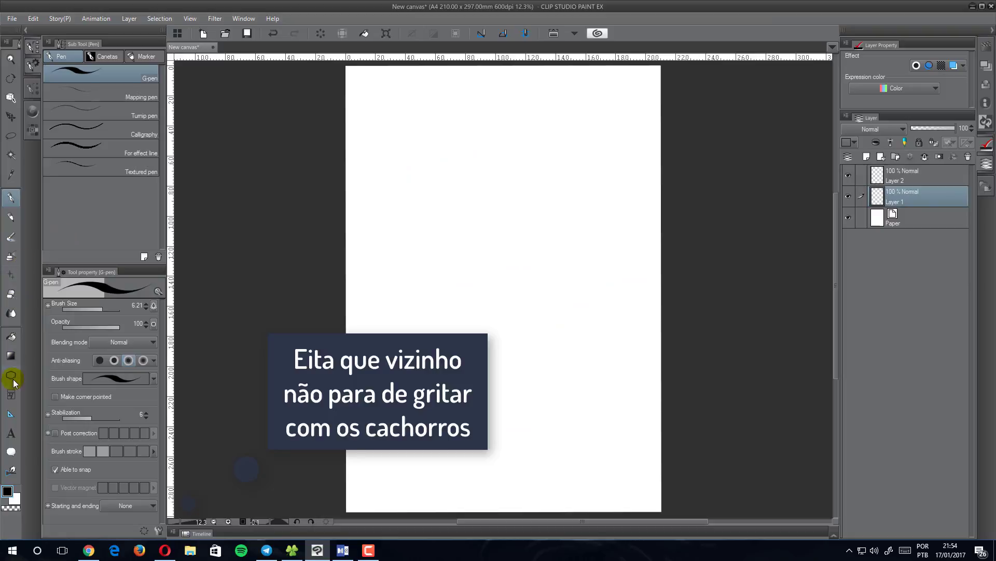
# Draw a straight diagonal guide and a long curved guide with the Ruler pen
pyautogui.click(10, 413)
pyautogui.click(93, 132)
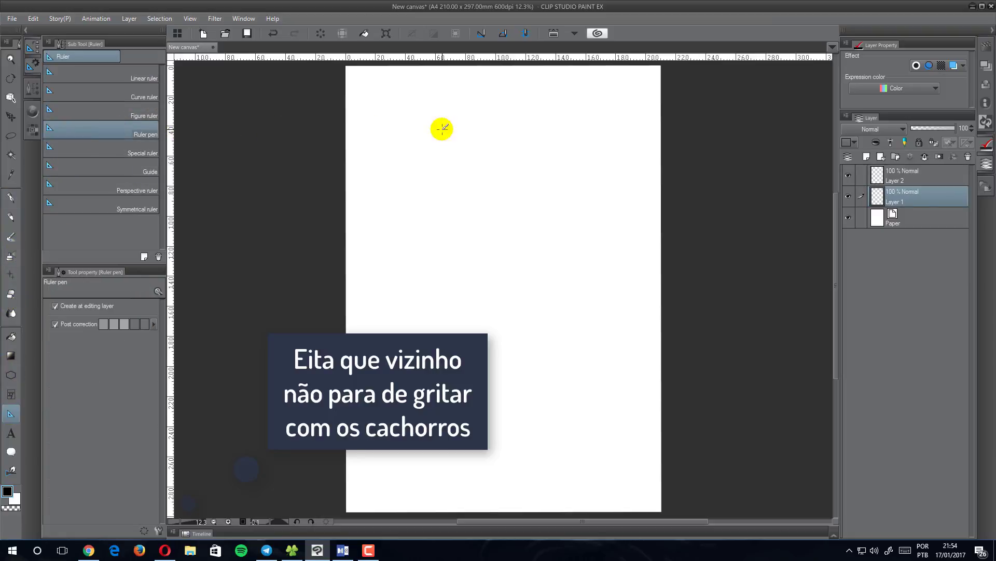
pyautogui.moveTo(564, 88); pyautogui.dragTo(377, 277)
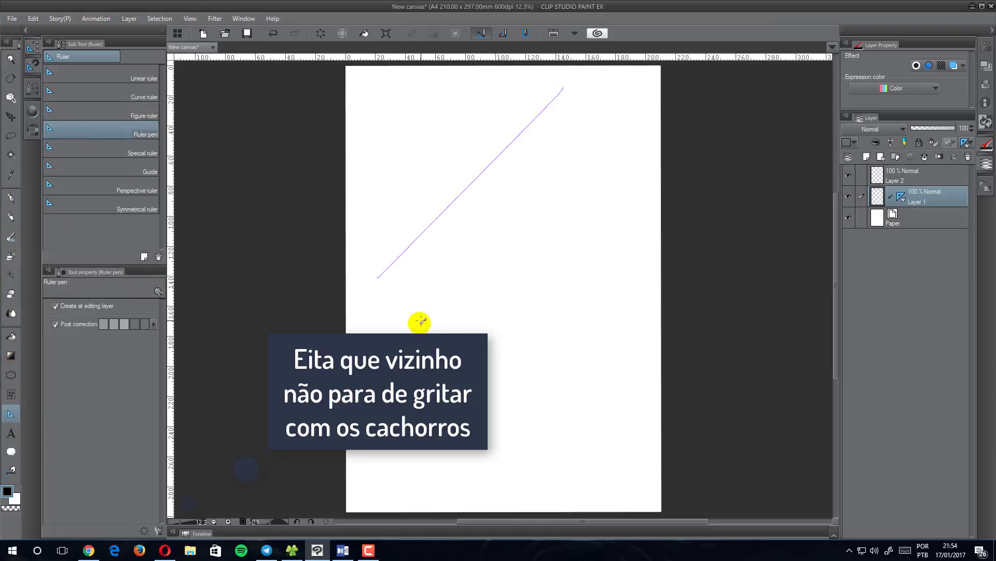
pyautogui.moveTo(586, 103); pyautogui.dragTo(594, 404)
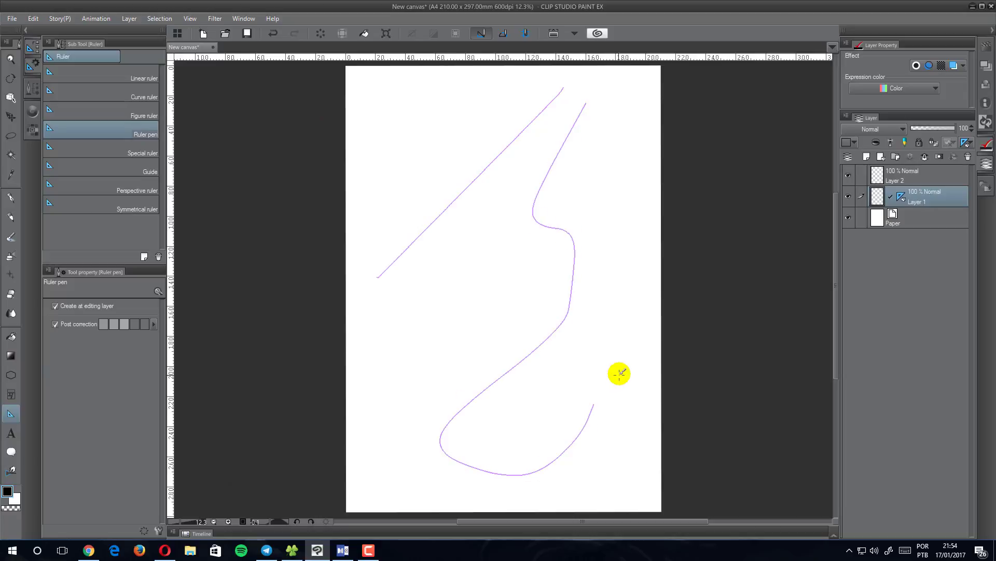
# Ink along the curved and diagonal guides with the pen, then delete the ruler-pen rulers
pyautogui.click(11, 198)
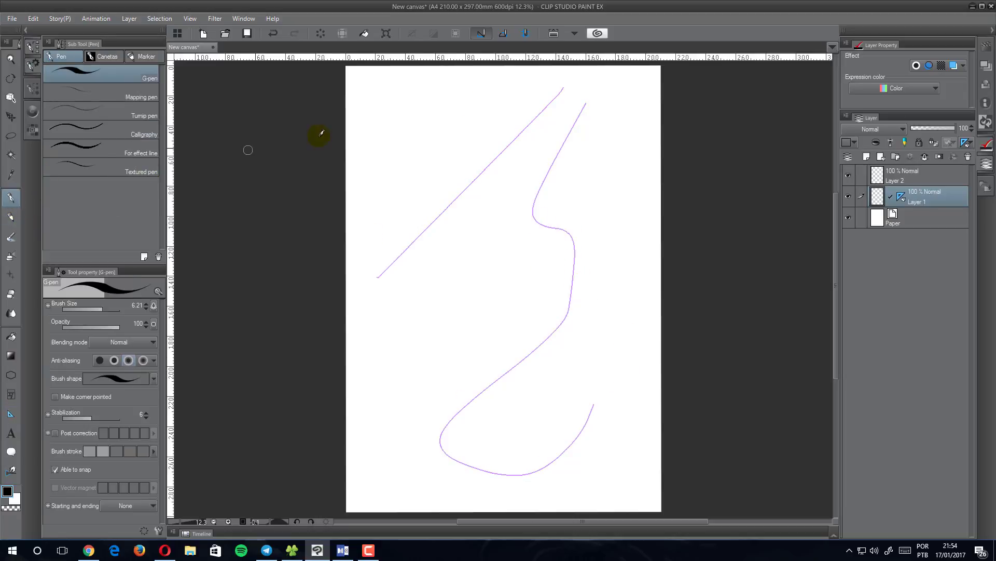
pyautogui.moveTo(586, 103)
pyautogui.mouseDown()
pyautogui.moveTo(574, 249)
pyautogui.moveTo(499, 394)
pyautogui.moveTo(594, 404)
pyautogui.mouseUp()
pyautogui.moveTo(562, 90)
pyautogui.mouseDown()
pyautogui.moveTo(452, 188)
pyautogui.moveTo(378, 277)
pyautogui.mouseUp()
pyautogui.click(10, 413)
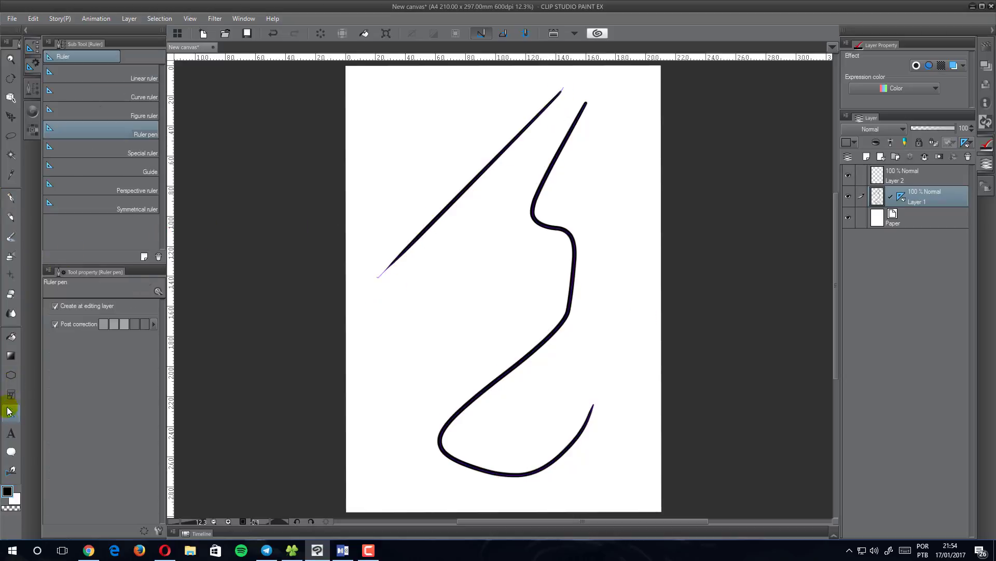
pyautogui.click(901, 202)
pyautogui.click(902, 214)
# Clear the inked strokes and place diagonal and horizontal Parallel line special rulers
pyautogui.press('Delete')
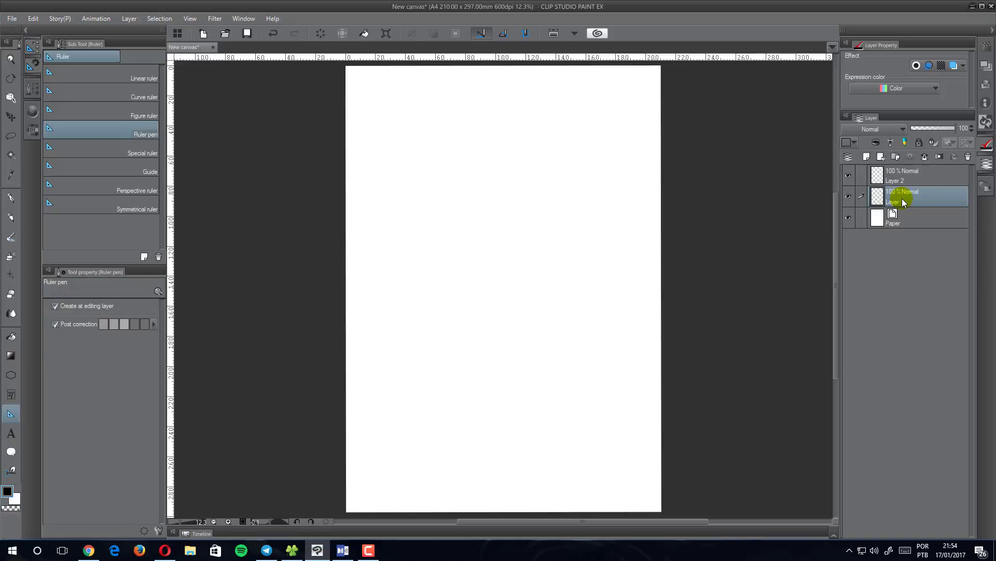
pyautogui.click(106, 148)
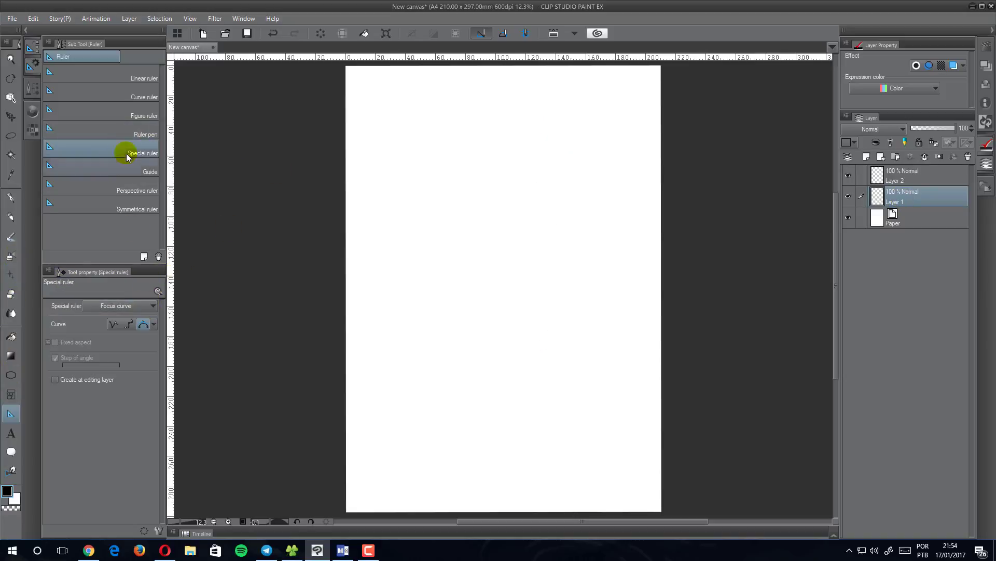
pyautogui.click(146, 306)
pyautogui.click(121, 315)
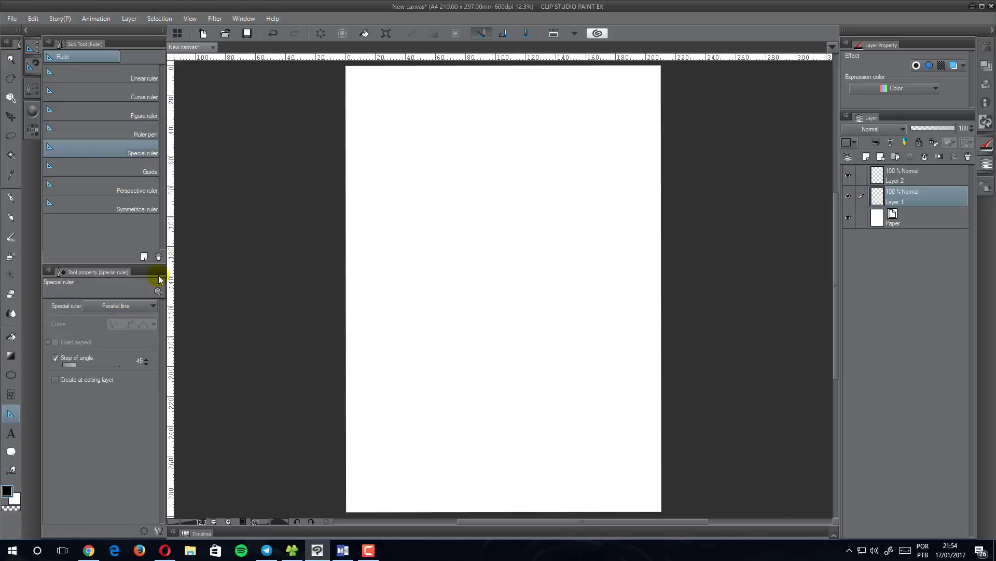
pyautogui.moveTo(474, 88); pyautogui.dragTo(382, 272)
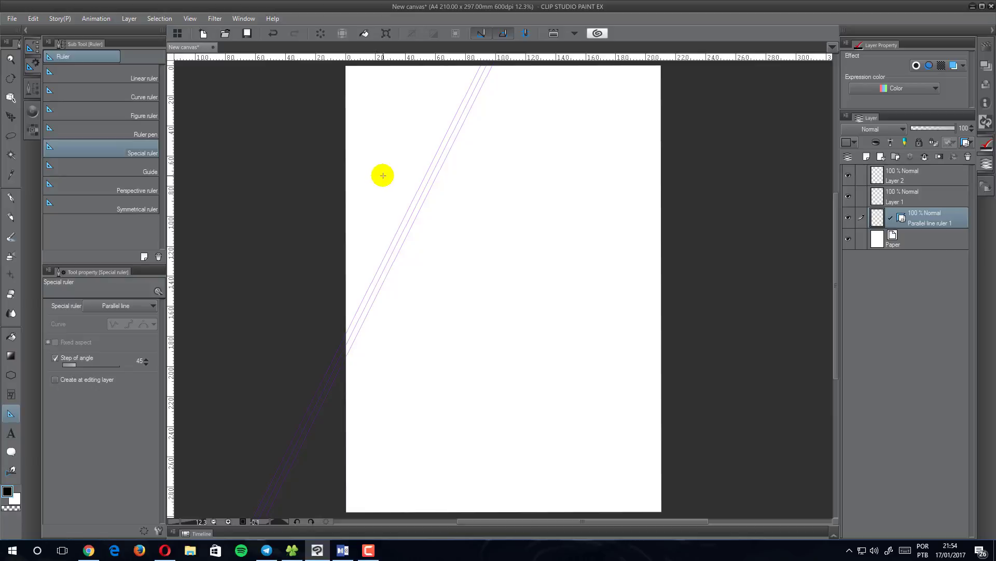
pyautogui.moveTo(452, 218); pyautogui.dragTo(577, 204)
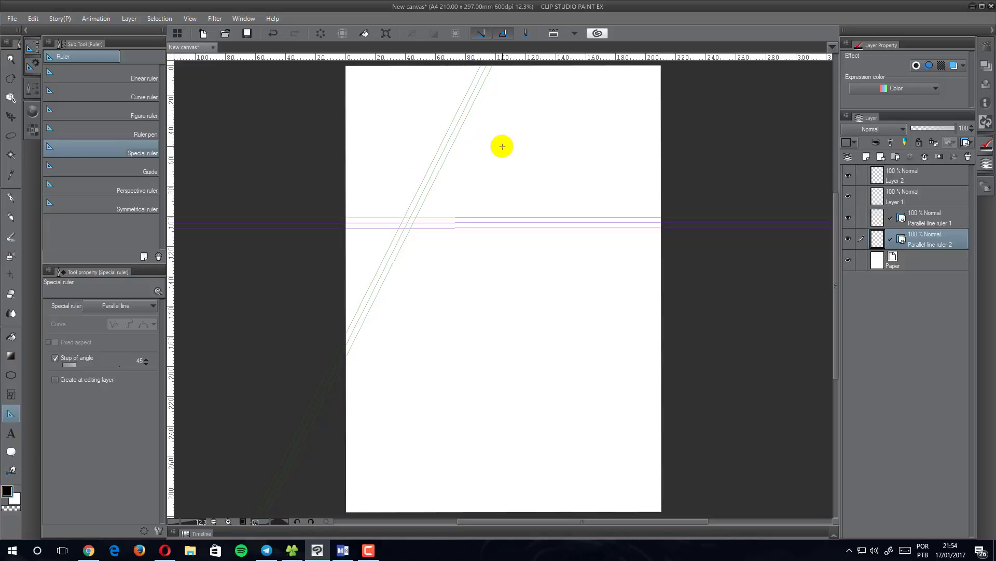
# Select the parallel line rulers with the Object tool and delete them
pyautogui.press('o')
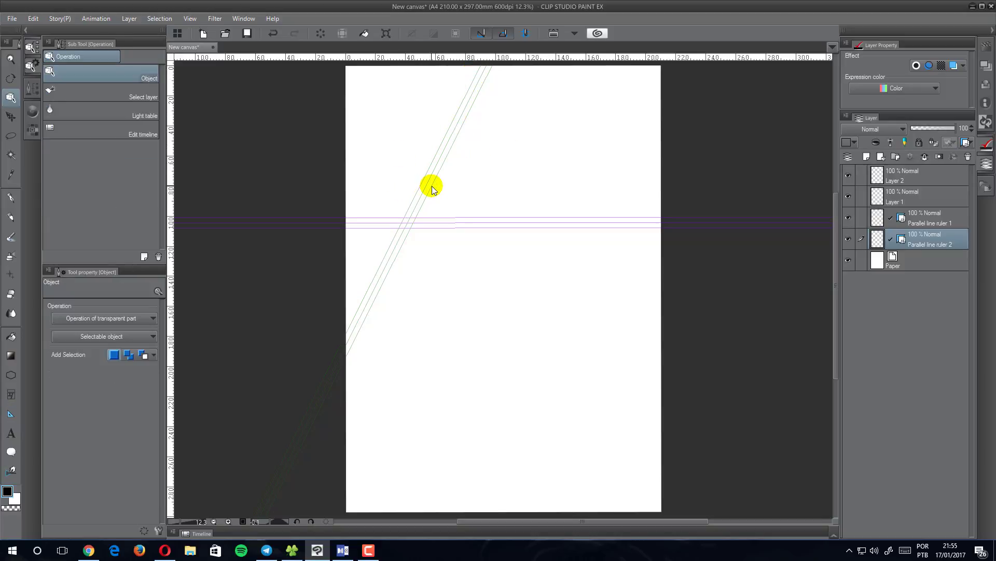
pyautogui.click(426, 190)
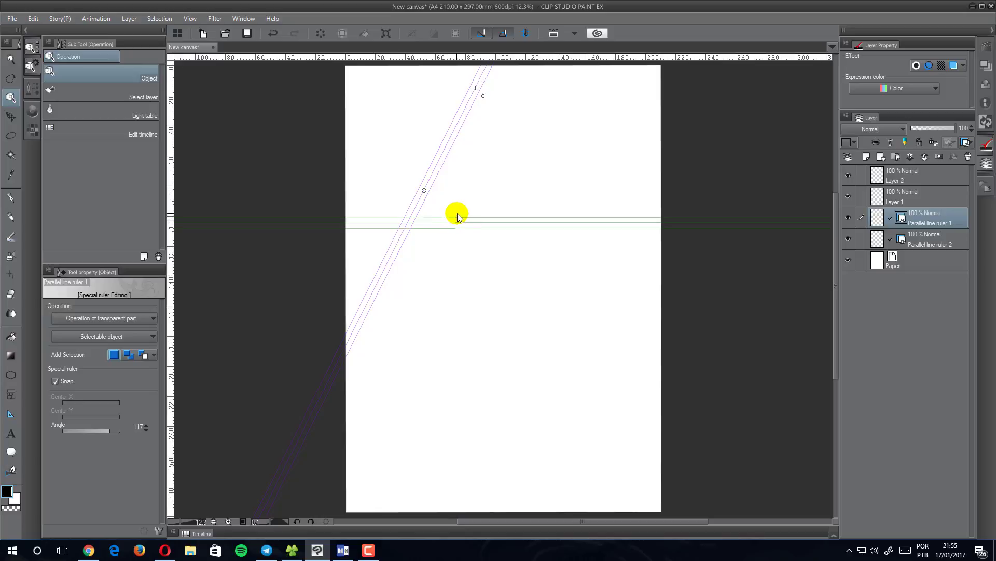
pyautogui.press('Delete')
pyautogui.press('Delete')
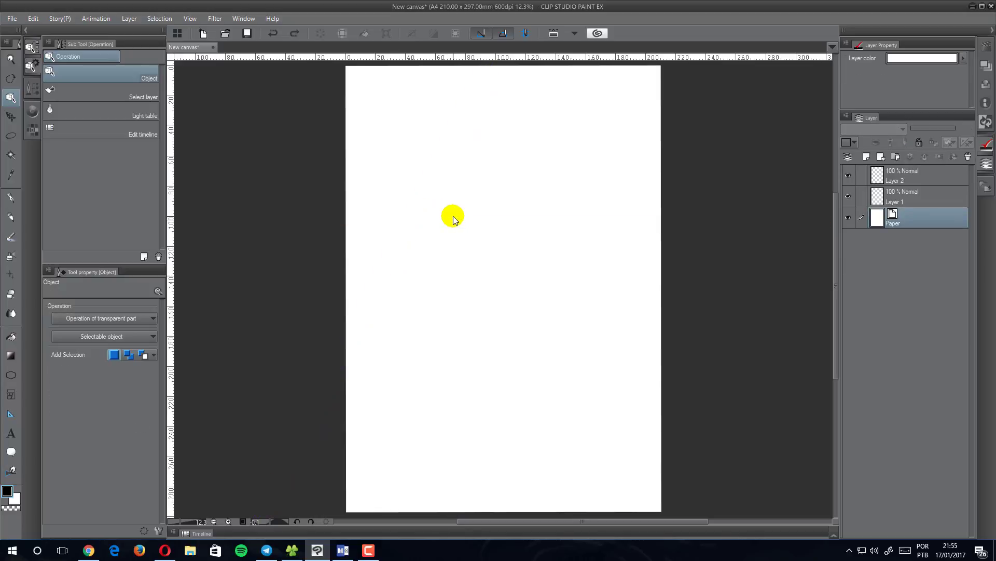
# Draw a C-shaped Parallel curve special ruler with one bend on the page
pyautogui.click(10, 414)
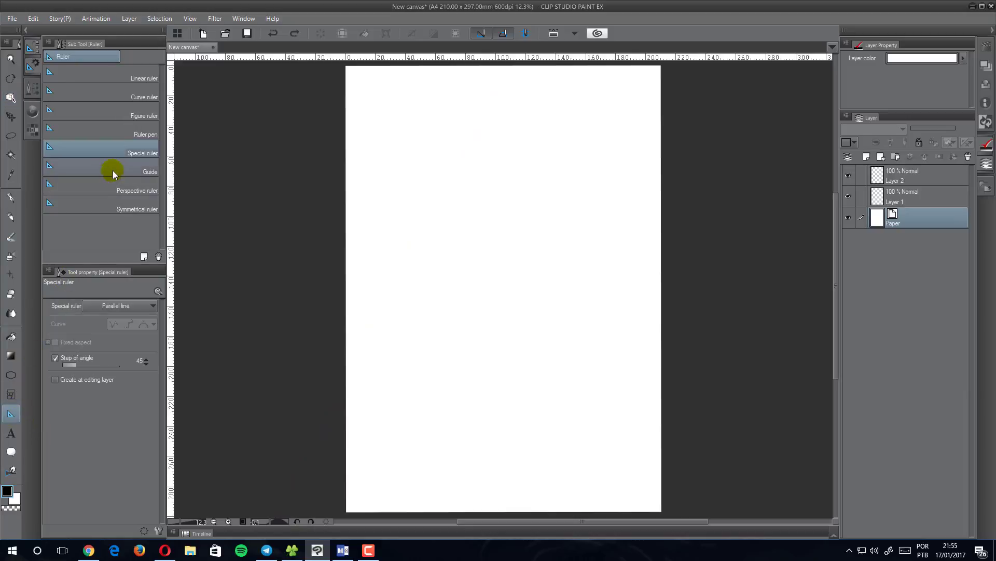
pyautogui.click(133, 305)
pyautogui.click(119, 328)
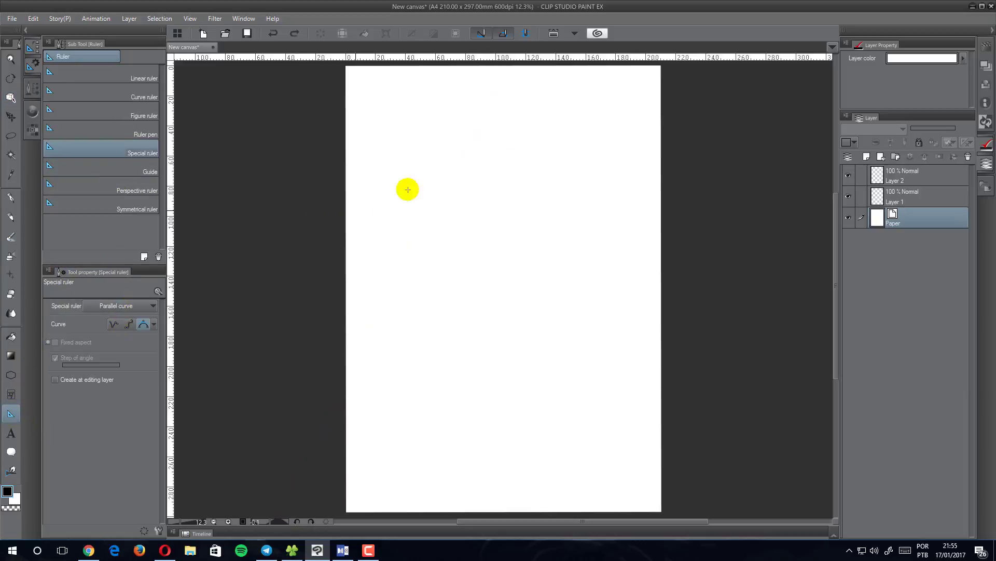
pyautogui.click(603, 145)
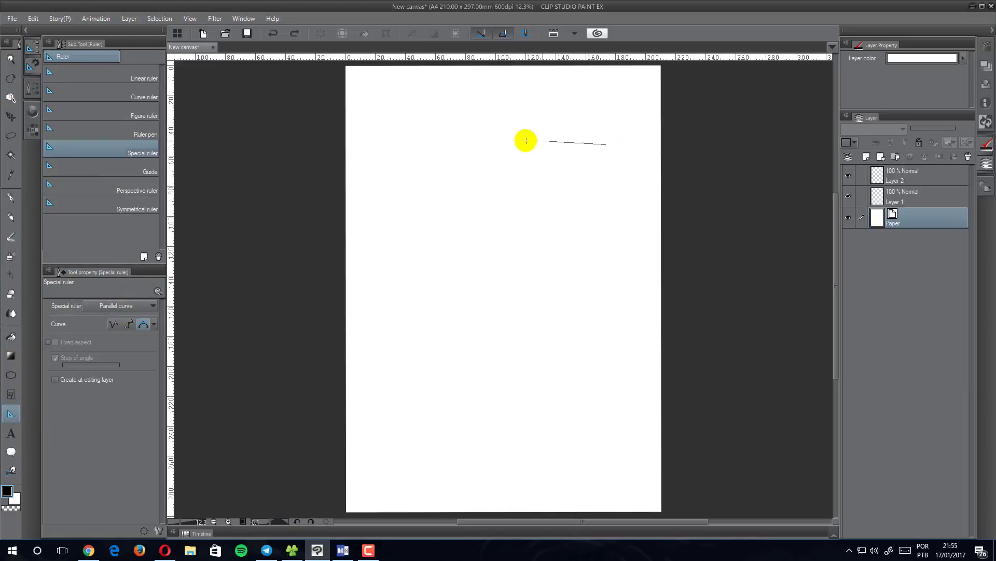
pyautogui.click(478, 164)
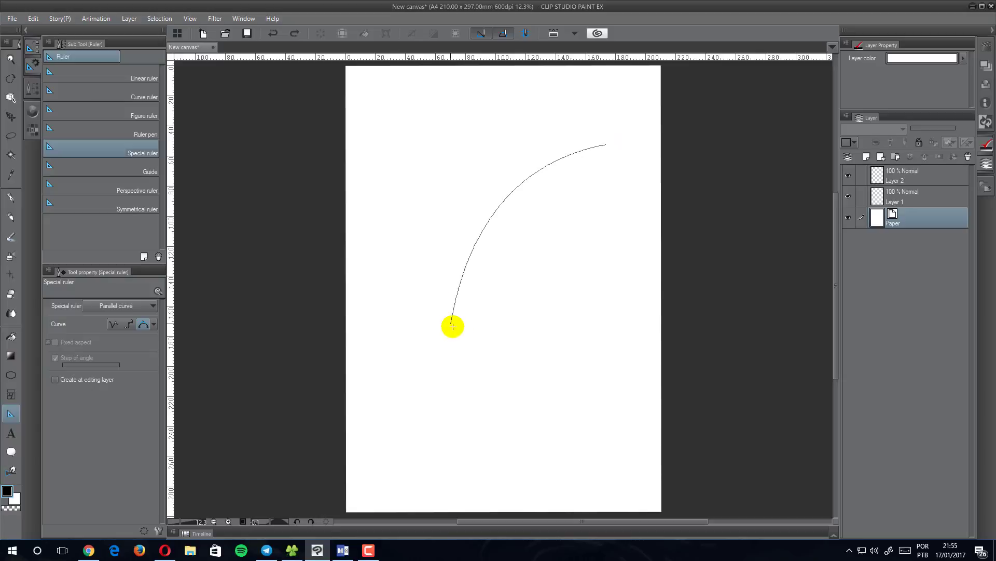
pyautogui.doubleClick(584, 310)
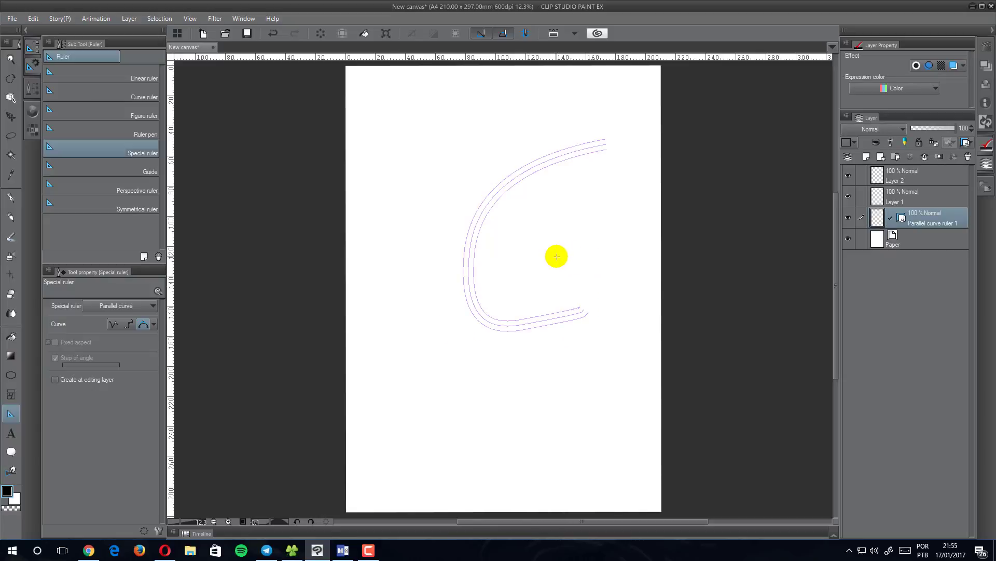
# Ink long G-pen arcs snapping parallel to the curve ruler
pyautogui.click(10, 197)
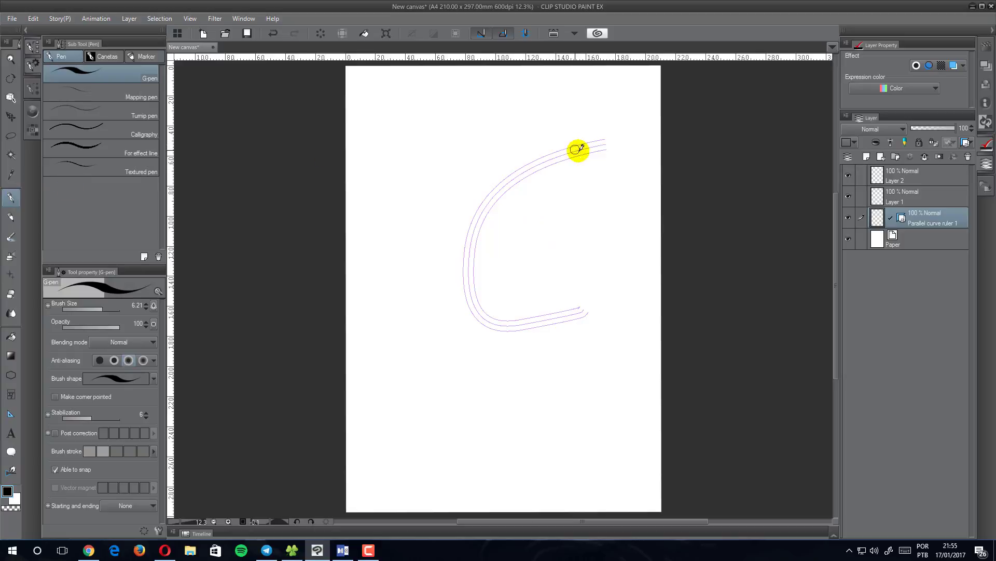
pyautogui.moveTo(578, 149); pyautogui.dragTo(493, 316)
pyautogui.moveTo(558, 136); pyautogui.dragTo(450, 264)
pyautogui.moveTo(506, 127); pyautogui.dragTo(421, 274)
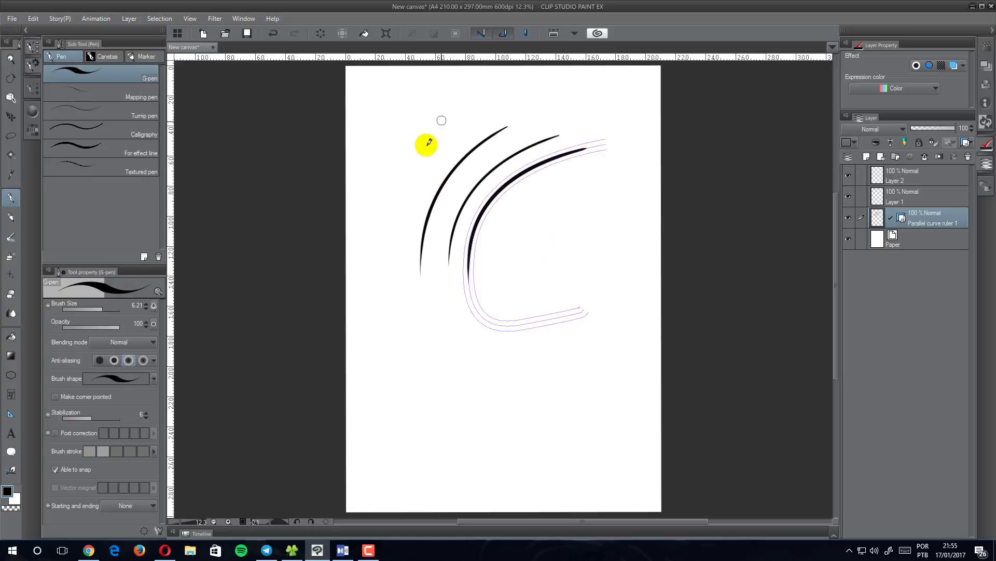
pyautogui.moveTo(405, 176); pyautogui.dragTo(383, 298)
pyautogui.moveTo(398, 71); pyautogui.dragTo(346, 134)
pyautogui.moveTo(416, 77); pyautogui.dragTo(346, 173)
pyautogui.moveTo(446, 96); pyautogui.dragTo(362, 269)
pyautogui.moveTo(417, 134); pyautogui.dragTo(369, 280)
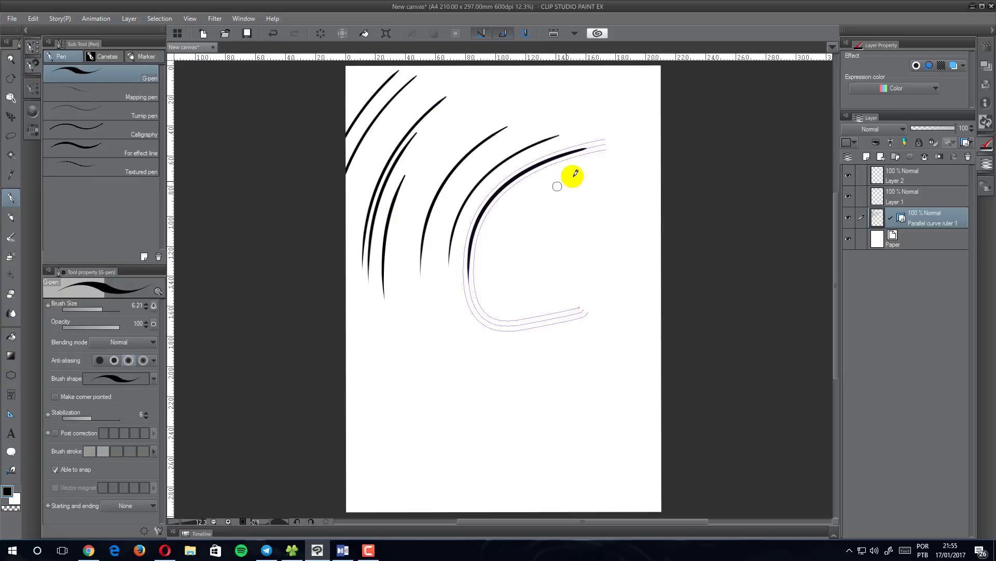
pyautogui.moveTo(567, 176); pyautogui.dragTo(519, 303)
# Add short inner strokes along the ruler, then delete all the practice strokes
pyautogui.moveTo(575, 232); pyautogui.dragTo(549, 269)
pyautogui.moveTo(590, 230); pyautogui.dragTo(559, 281)
pyautogui.moveTo(617, 215); pyautogui.dragTo(592, 258)
pyautogui.moveTo(639, 227); pyautogui.dragTo(608, 273)
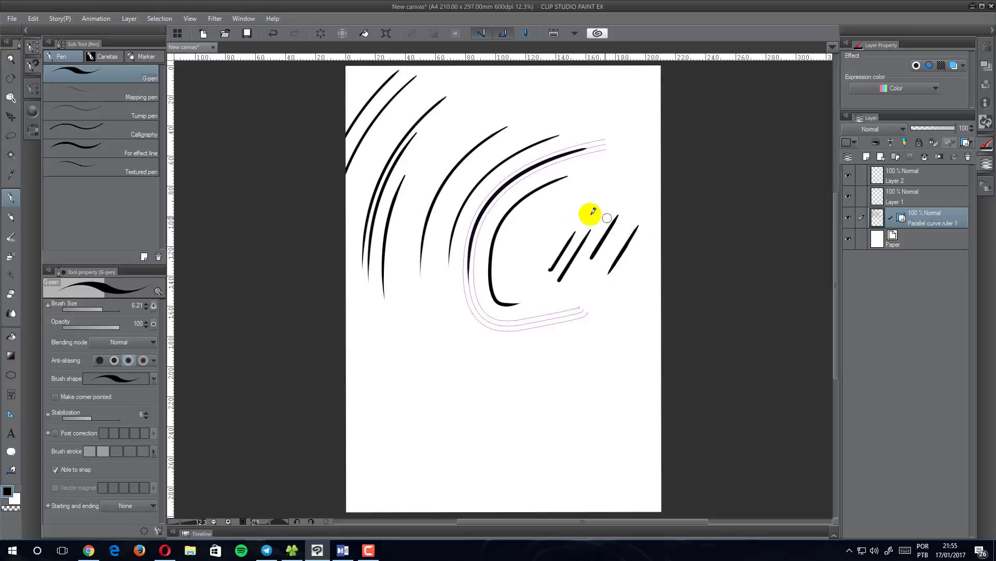
pyautogui.moveTo(559, 204)
pyautogui.mouseDown()
pyautogui.moveTo(539, 277)
pyautogui.moveTo(533, 227)
pyautogui.mouseUp()
pyautogui.moveTo(548, 269)
pyautogui.mouseDown()
pyautogui.moveTo(595, 197)
pyautogui.moveTo(555, 269)
pyautogui.mouseUp()
pyautogui.moveTo(623, 180)
pyautogui.mouseDown()
pyautogui.moveTo(597, 228)
pyautogui.moveTo(642, 228)
pyautogui.moveTo(613, 269)
pyautogui.mouseUp()
pyautogui.moveTo(456, 305)
pyautogui.mouseDown()
pyautogui.moveTo(569, 332)
pyautogui.moveTo(441, 329)
pyautogui.mouseUp()
pyautogui.moveTo(548, 394); pyautogui.dragTo(419, 353)
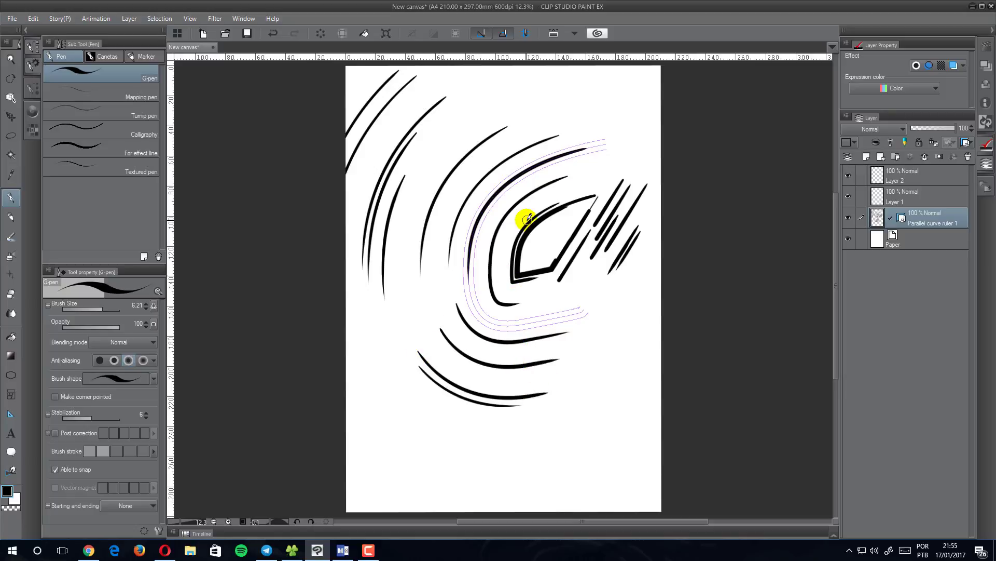
pyautogui.press('Delete')
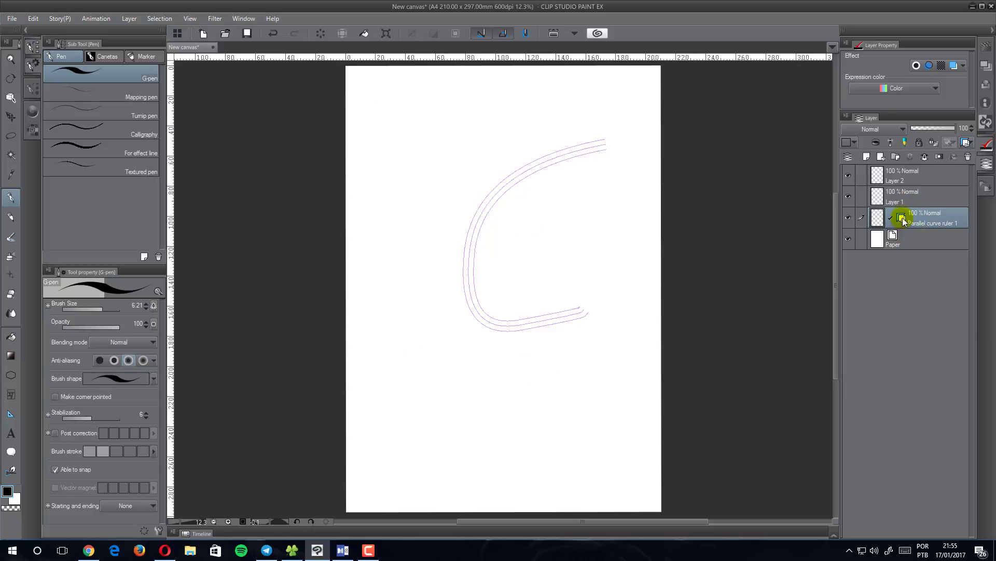
pyautogui.click(903, 221)
# Hide the parallel curve ruler and draw a looping Multiple curve special ruler
pyautogui.click(903, 236)
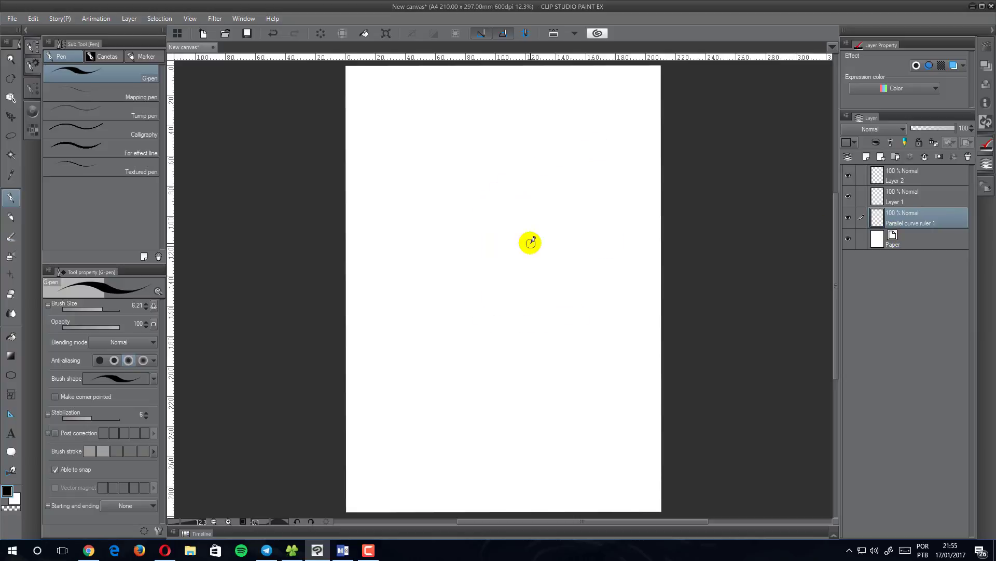
pyautogui.click(11, 413)
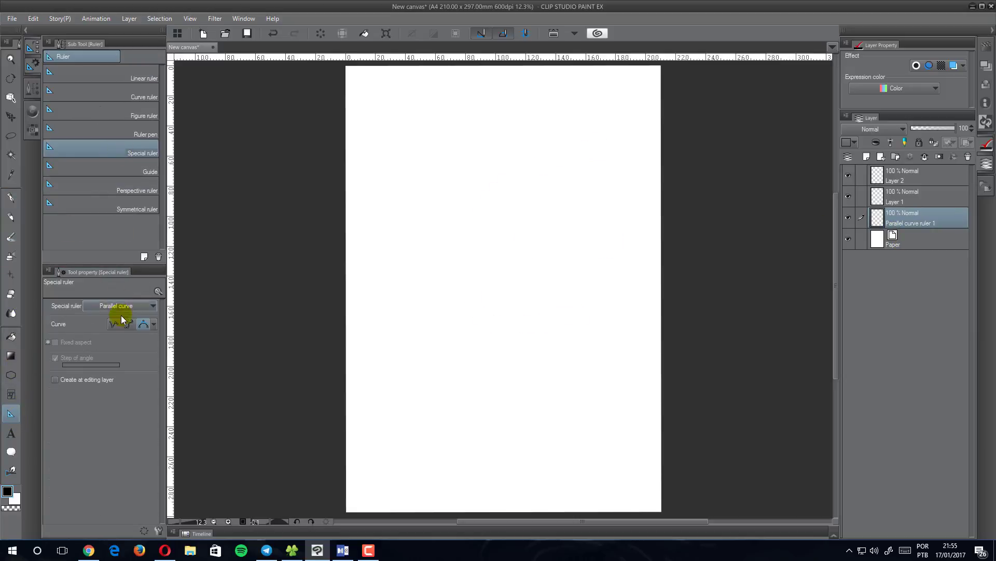
pyautogui.click(131, 305)
pyautogui.click(117, 337)
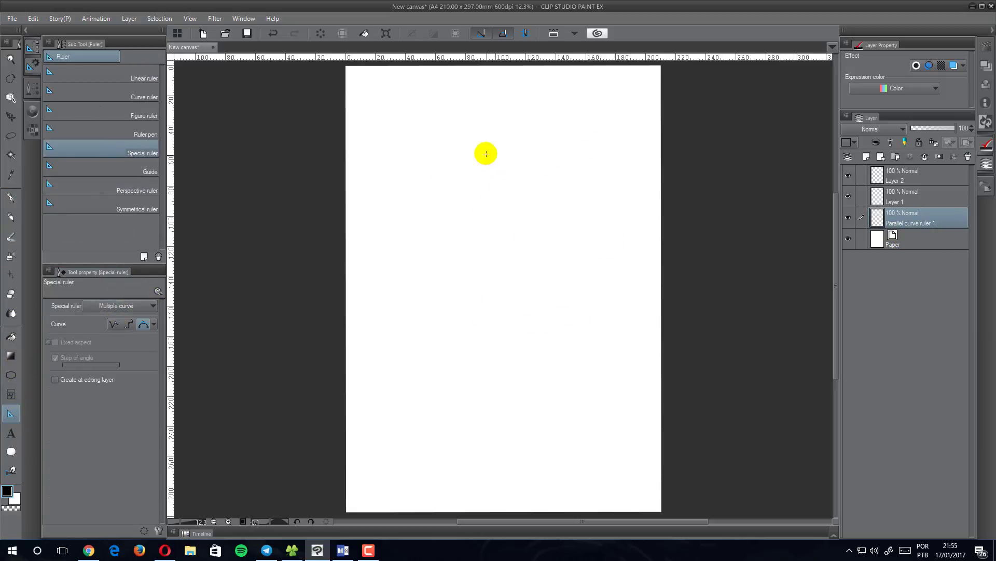
pyautogui.click(569, 130)
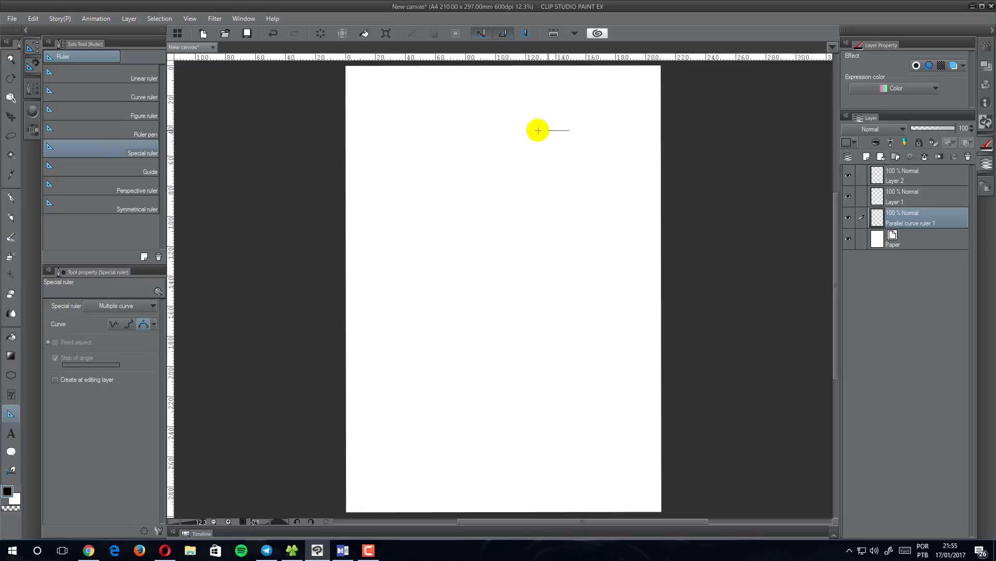
pyautogui.click(443, 330)
pyautogui.click(474, 402)
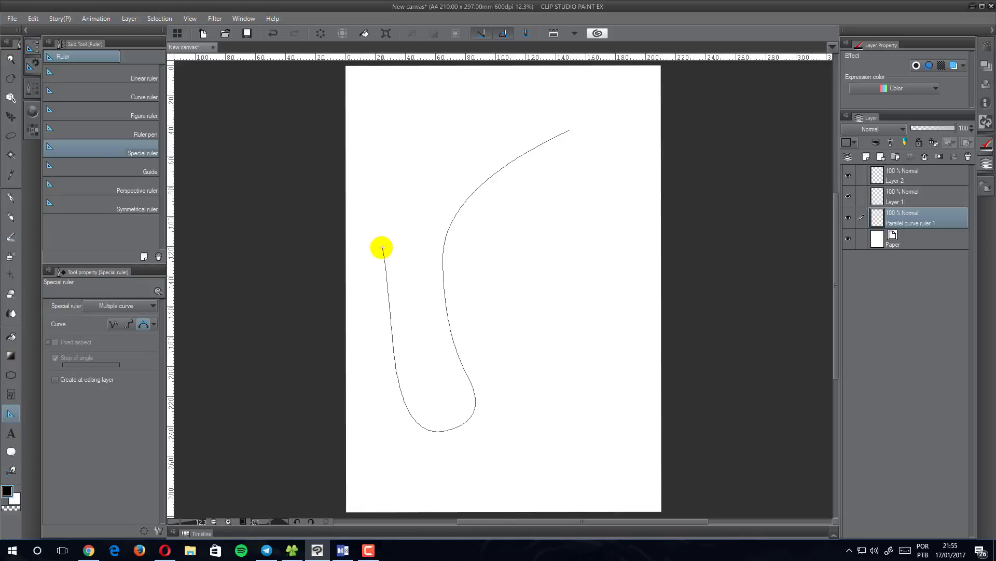
pyautogui.doubleClick(394, 227)
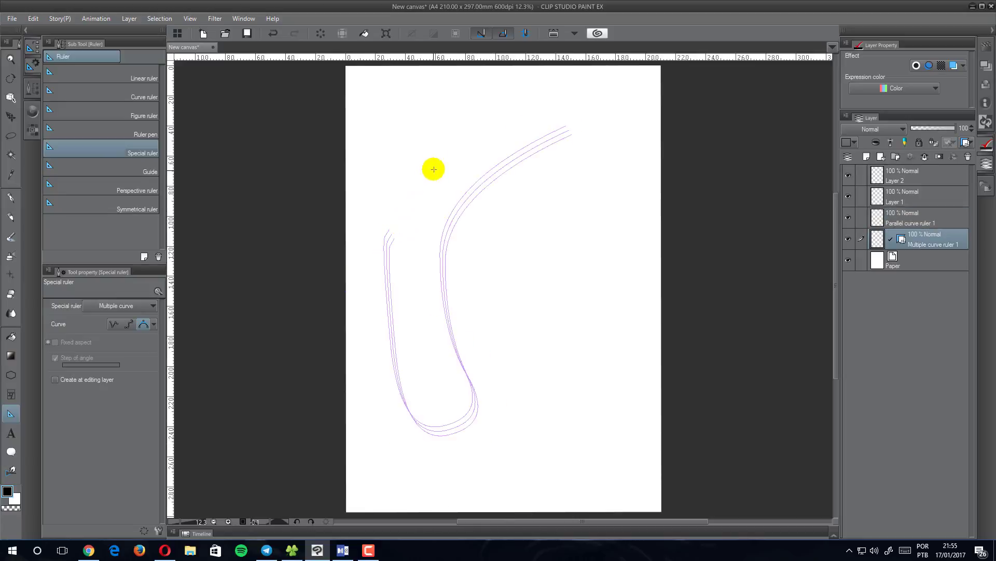
# Ink thick black G-pen curves following the multiple curve ruler's guides
pyautogui.click(11, 201)
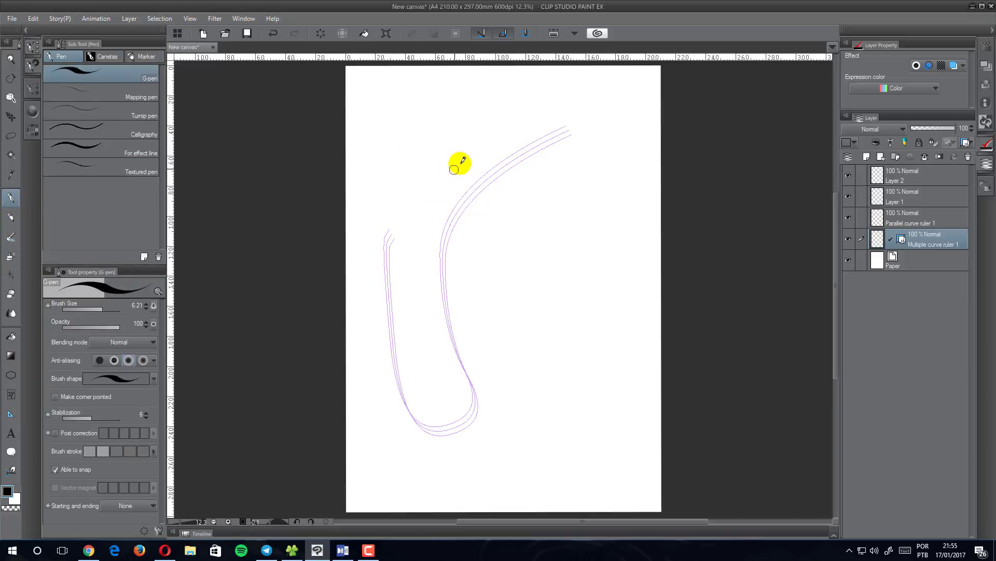
pyautogui.moveTo(472, 152)
pyautogui.mouseDown()
pyautogui.moveTo(376, 323)
pyautogui.moveTo(474, 93)
pyautogui.mouseUp()
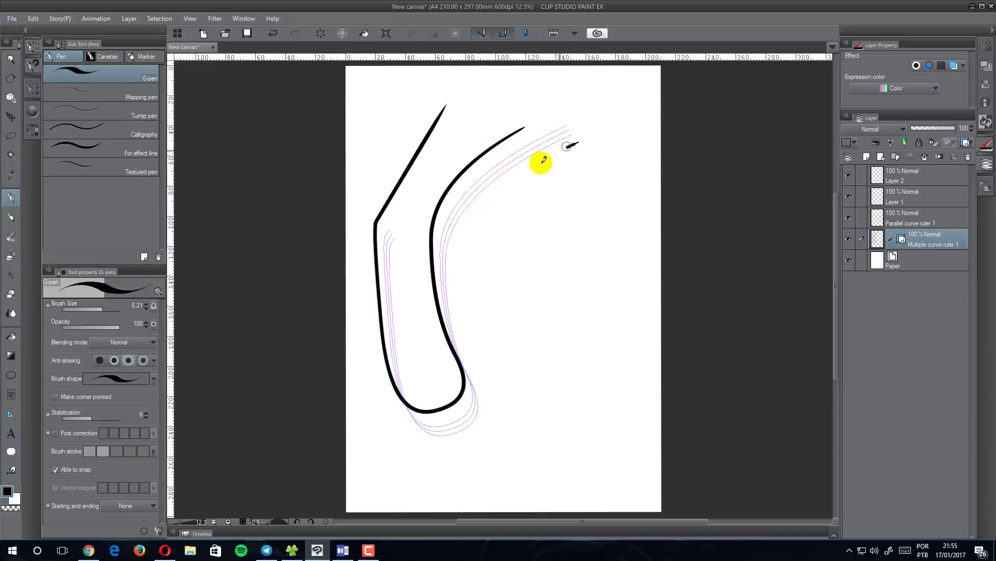
pyautogui.moveTo(541, 161); pyautogui.dragTo(530, 507)
pyautogui.moveTo(626, 207); pyautogui.dragTo(623, 475)
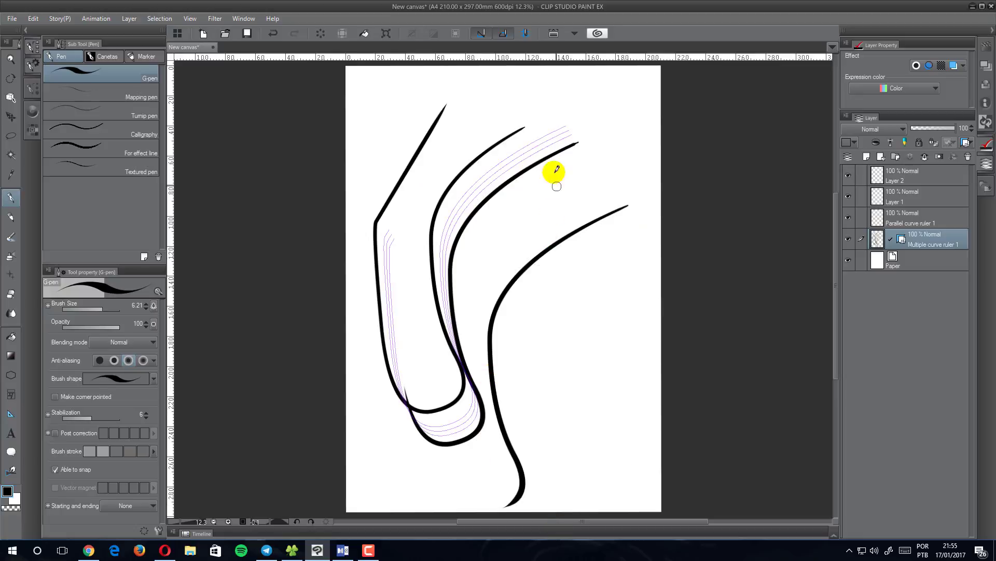
pyautogui.moveTo(553, 134); pyautogui.dragTo(351, 389)
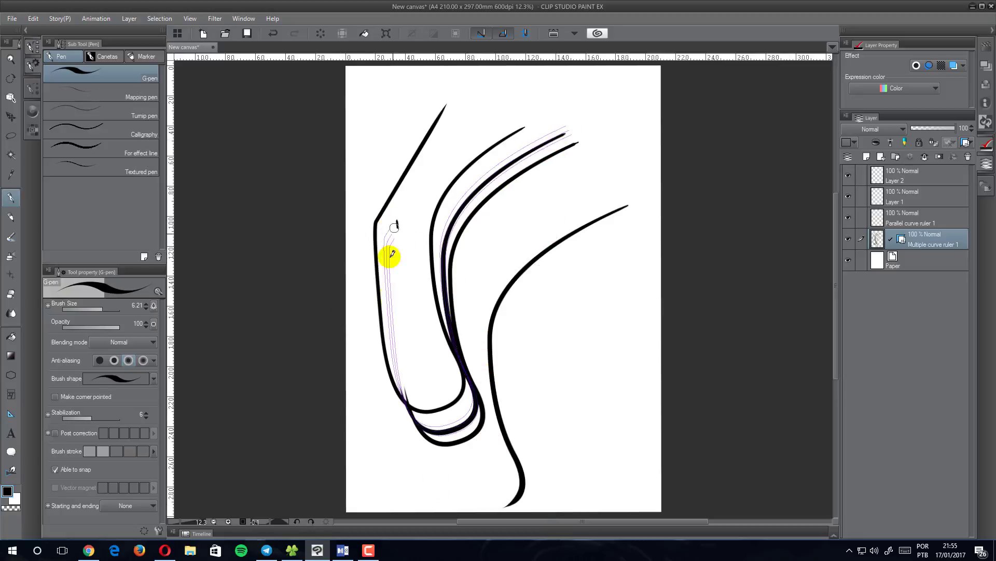
pyautogui.moveTo(397, 221); pyautogui.dragTo(363, 333)
pyautogui.moveTo(390, 241)
pyautogui.mouseDown()
pyautogui.moveTo(362, 309)
pyautogui.moveTo(343, 283)
pyautogui.mouseUp()
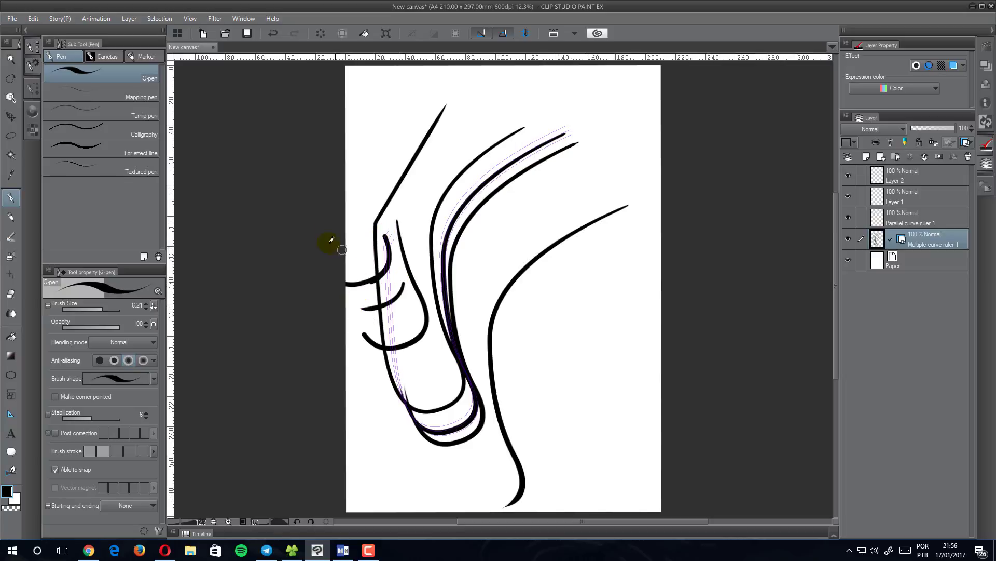
pyautogui.moveTo(365, 200); pyautogui.dragTo(379, 221)
pyautogui.moveTo(361, 116); pyautogui.dragTo(366, 84)
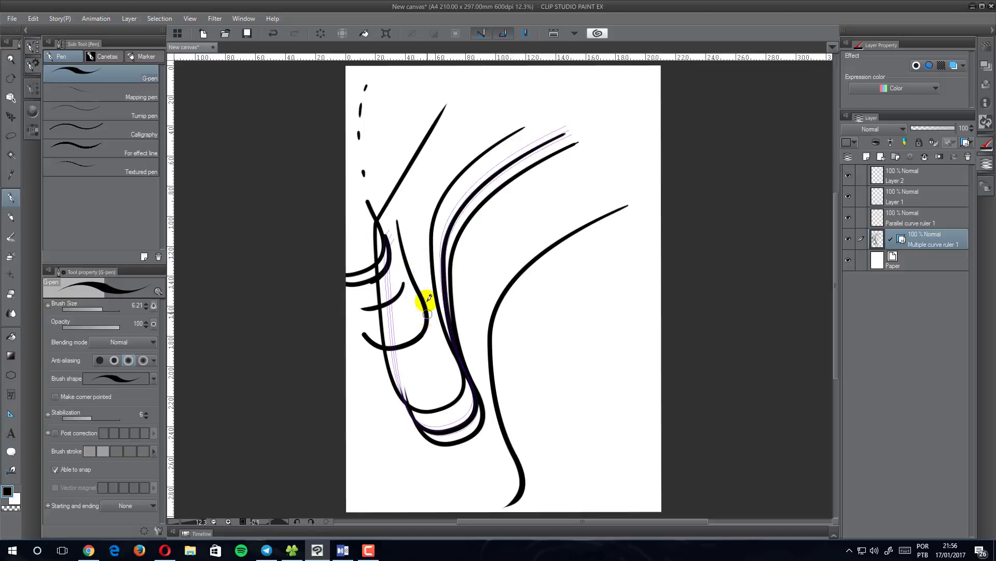
# Clear the strokes and delete the Parallel curve and Multiple curve ruler layers together
pyautogui.press('Delete')
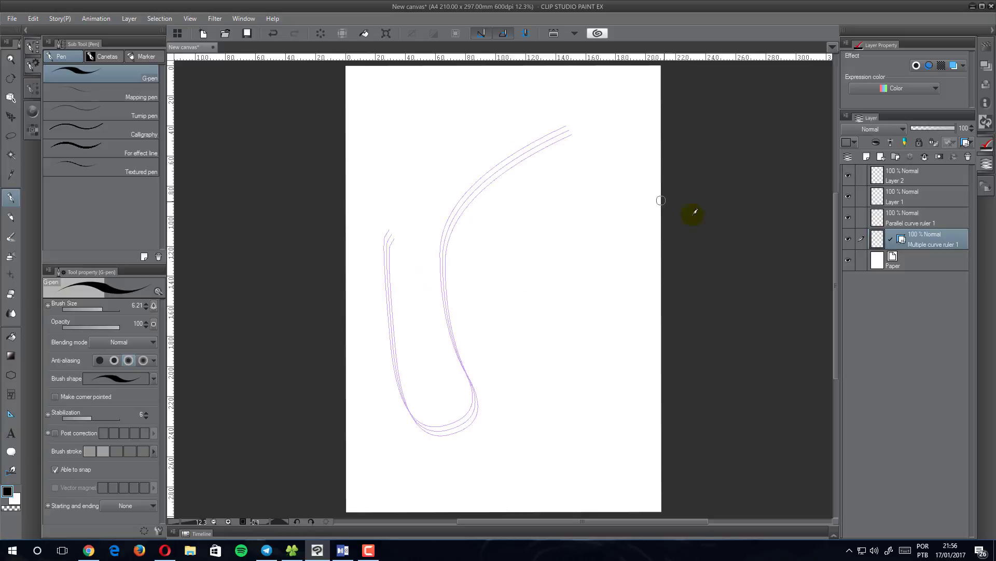
pyautogui.click(875, 219)
pyautogui.click(862, 218)
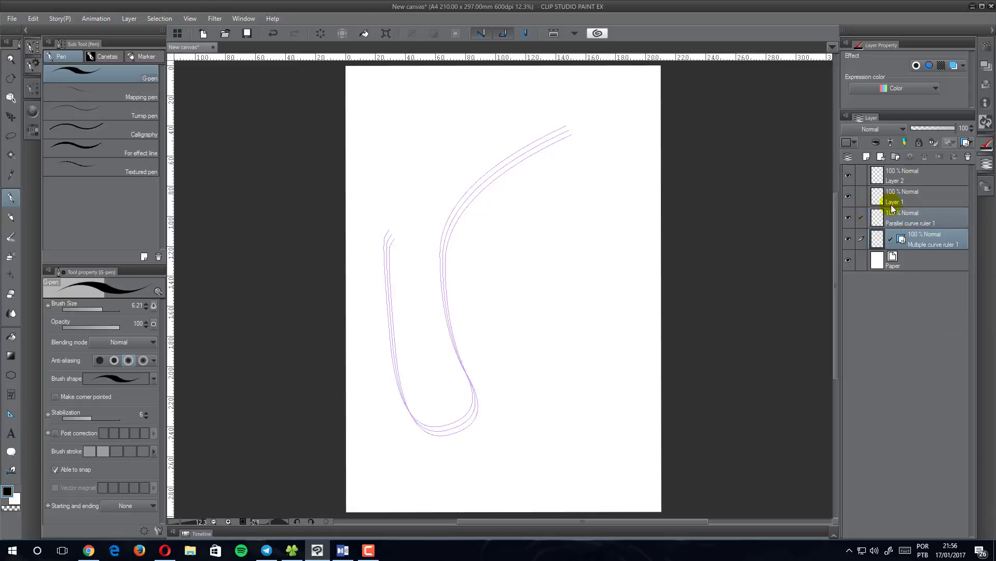
pyautogui.click(967, 147)
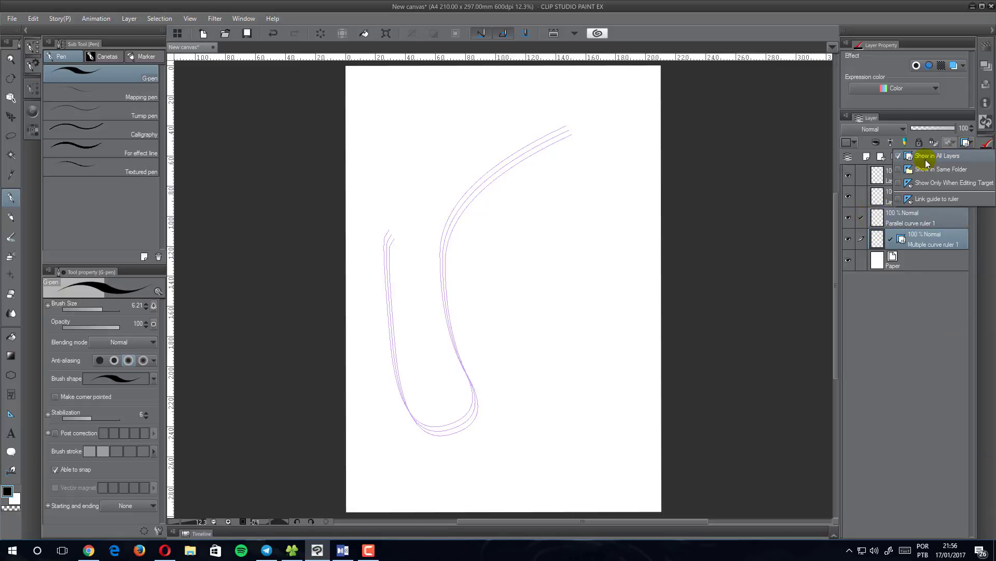
pyautogui.click(928, 260)
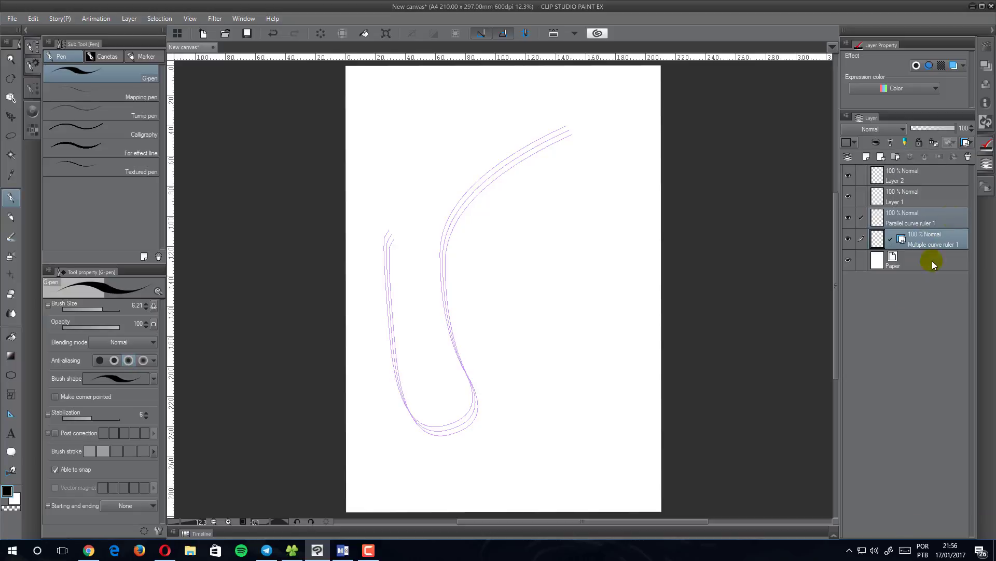
pyautogui.click(968, 156)
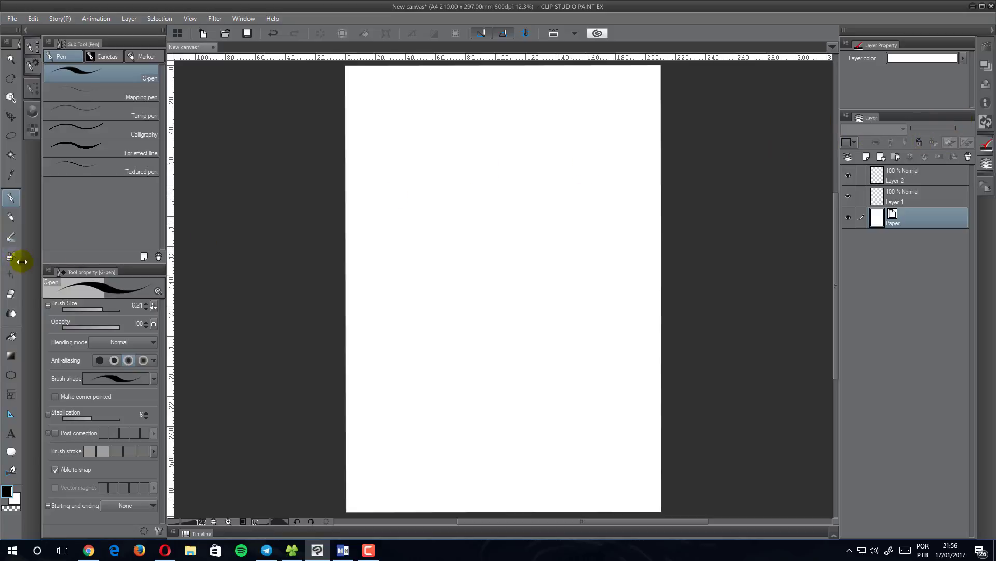
pyautogui.click(11, 414)
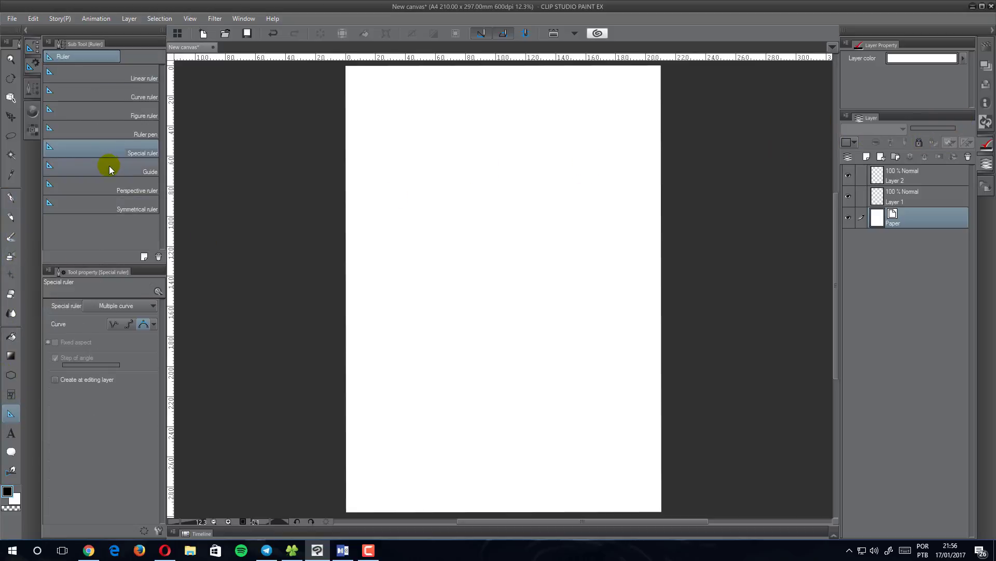
pyautogui.click(151, 308)
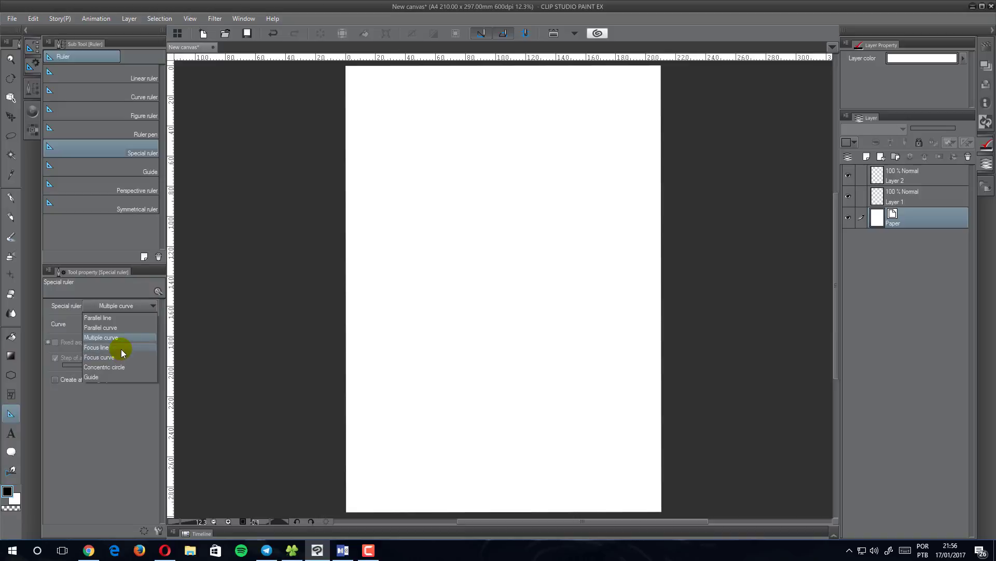
pyautogui.click(122, 347)
pyautogui.click(487, 275)
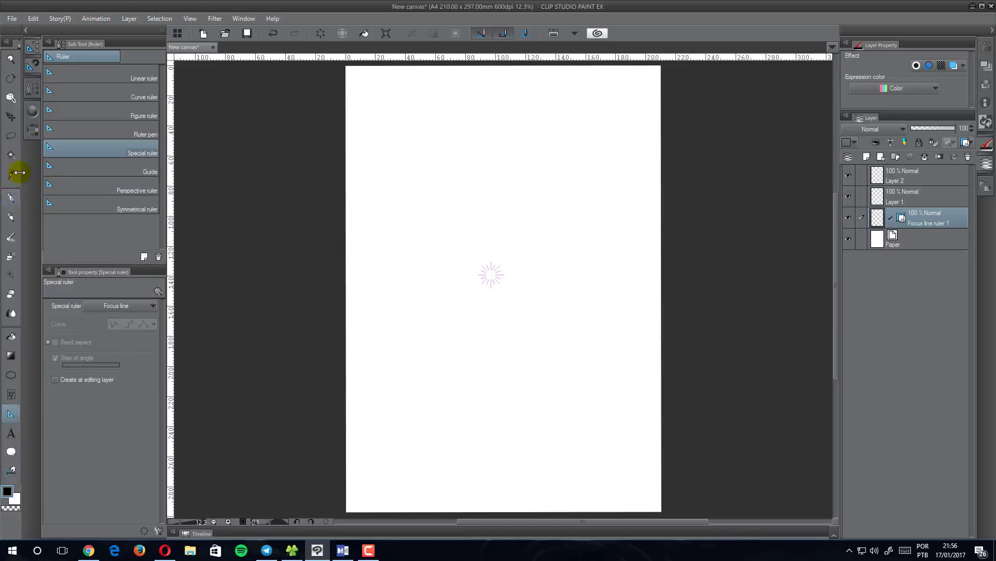
pyautogui.click(10, 197)
pyautogui.click(91, 145)
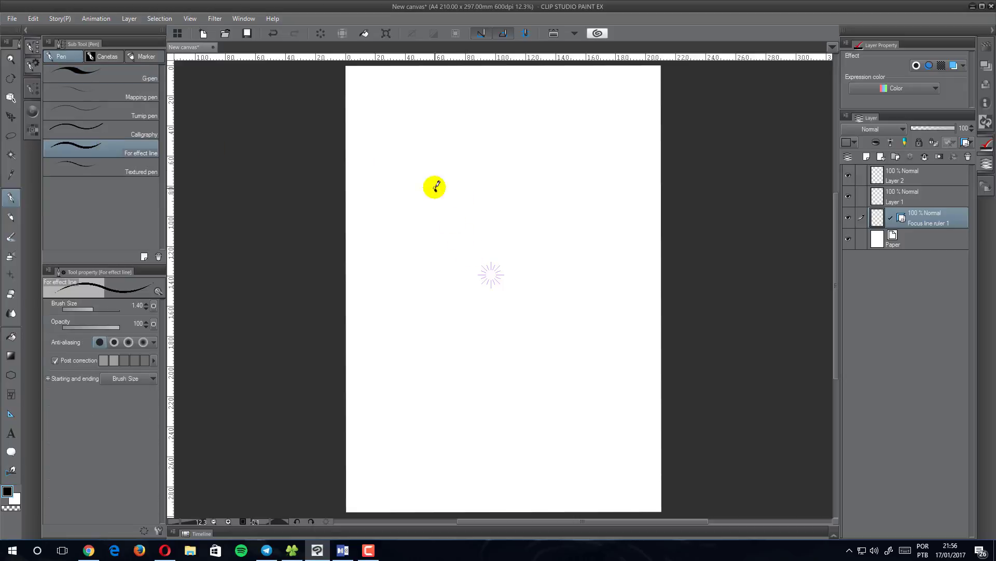
pyautogui.moveTo(434, 189); pyautogui.dragTo(484, 264)
pyautogui.moveTo(459, 160); pyautogui.dragTo(488, 254)
pyautogui.moveTo(474, 140); pyautogui.dragTo(490, 249)
pyautogui.moveTo(524, 102); pyautogui.dragTo(500, 231)
pyautogui.moveTo(550, 79); pyautogui.dragTo(509, 218)
pyautogui.moveTo(575, 79); pyautogui.dragTo(516, 232)
pyautogui.moveTo(599, 144); pyautogui.dragTo(523, 234)
pyautogui.moveTo(596, 183); pyautogui.dragTo(512, 248)
pyautogui.moveTo(593, 214); pyautogui.dragTo(526, 253)
pyautogui.moveTo(590, 240); pyautogui.dragTo(517, 265)
pyautogui.moveTo(584, 269); pyautogui.dragTo(522, 272)
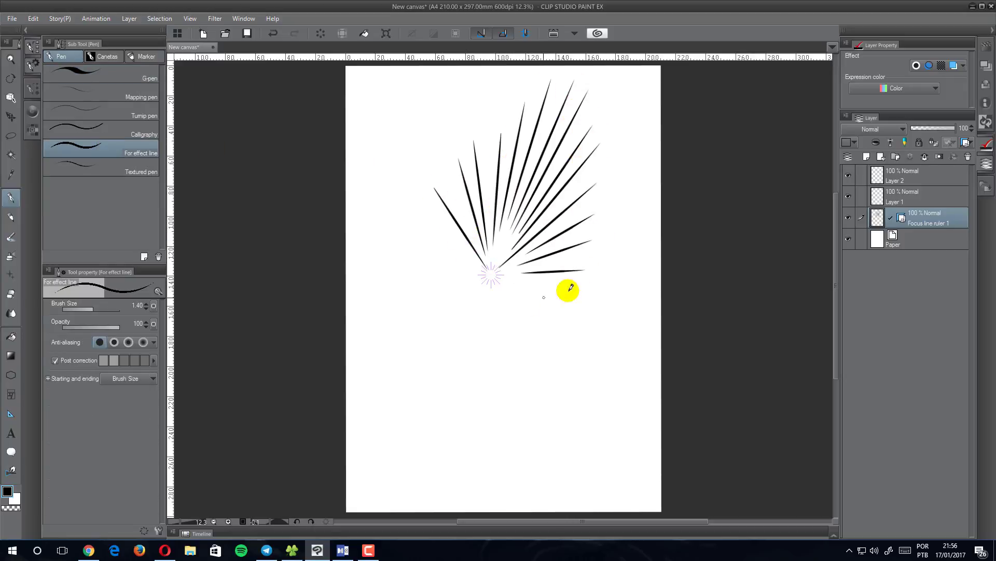
pyautogui.moveTo(560, 298); pyautogui.dragTo(510, 282)
pyautogui.moveTo(536, 372); pyautogui.dragTo(506, 306)
pyautogui.moveTo(509, 379); pyautogui.dragTo(498, 314)
pyautogui.moveTo(495, 413); pyautogui.dragTo(492, 299)
pyautogui.moveTo(478, 407); pyautogui.dragTo(487, 296)
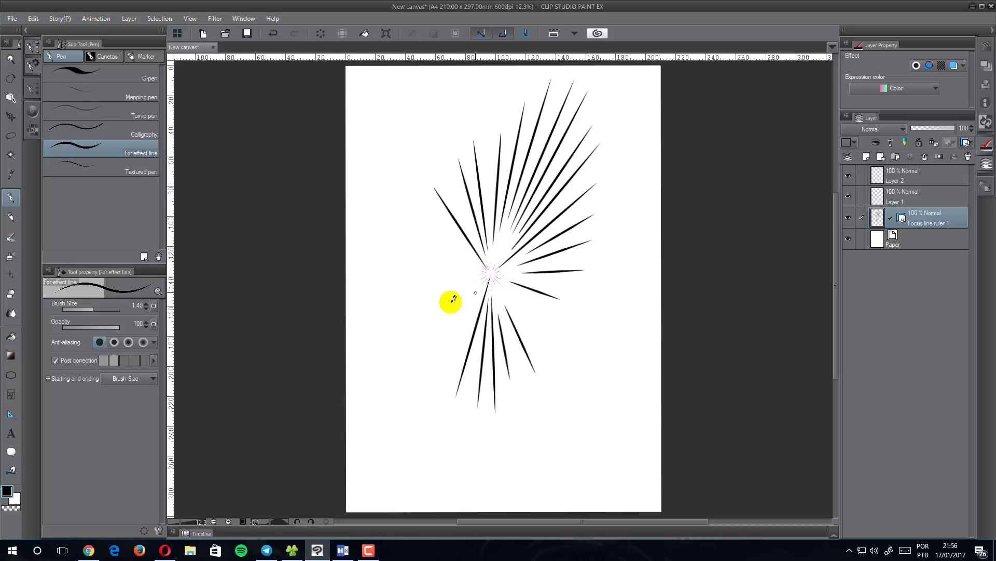
pyautogui.moveTo(423, 385); pyautogui.dragTo(474, 298)
pyautogui.moveTo(402, 352); pyautogui.dragTo(477, 287)
pyautogui.moveTo(384, 334); pyautogui.dragTo(472, 286)
pyautogui.moveTo(371, 319); pyautogui.dragTo(461, 285)
pyautogui.moveTo(374, 311); pyautogui.dragTo(466, 283)
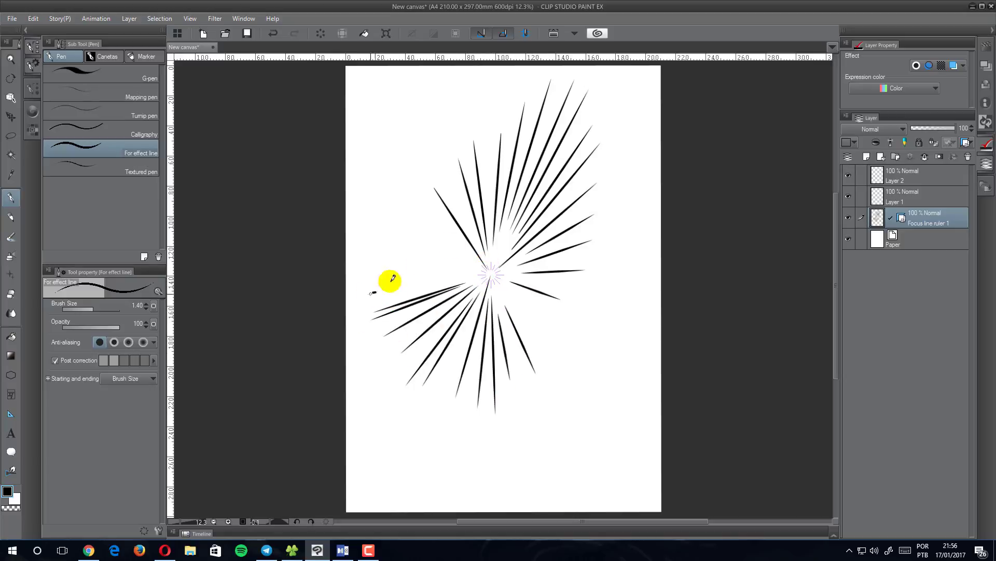
pyautogui.moveTo(372, 292); pyautogui.dragTo(461, 283)
pyautogui.moveTo(382, 280); pyautogui.dragTo(458, 274)
pyautogui.moveTo(395, 240); pyautogui.dragTo(458, 262)
pyautogui.moveTo(418, 223); pyautogui.dragTo(464, 254)
pyautogui.moveTo(428, 202); pyautogui.dragTo(472, 251)
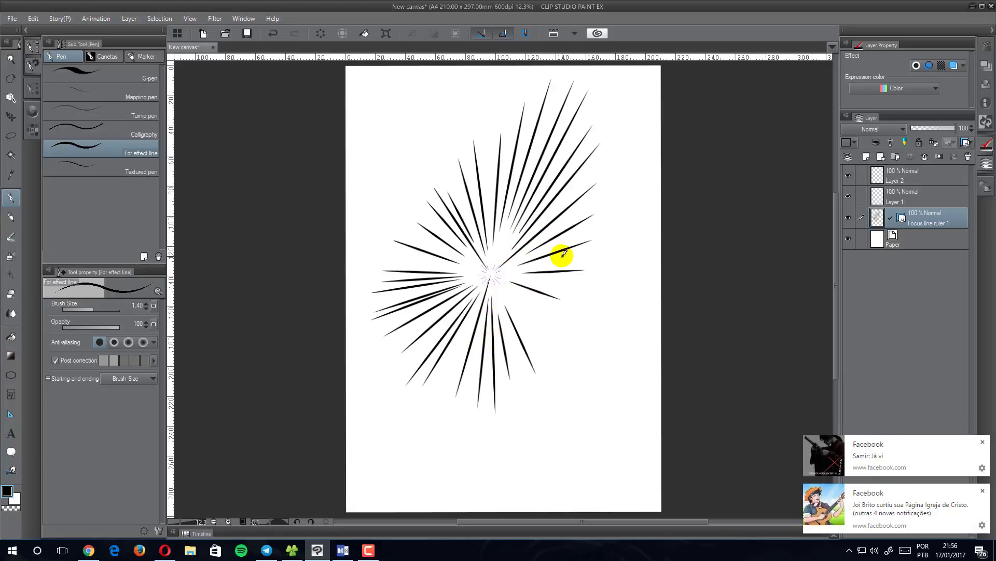
pyautogui.press('Delete')
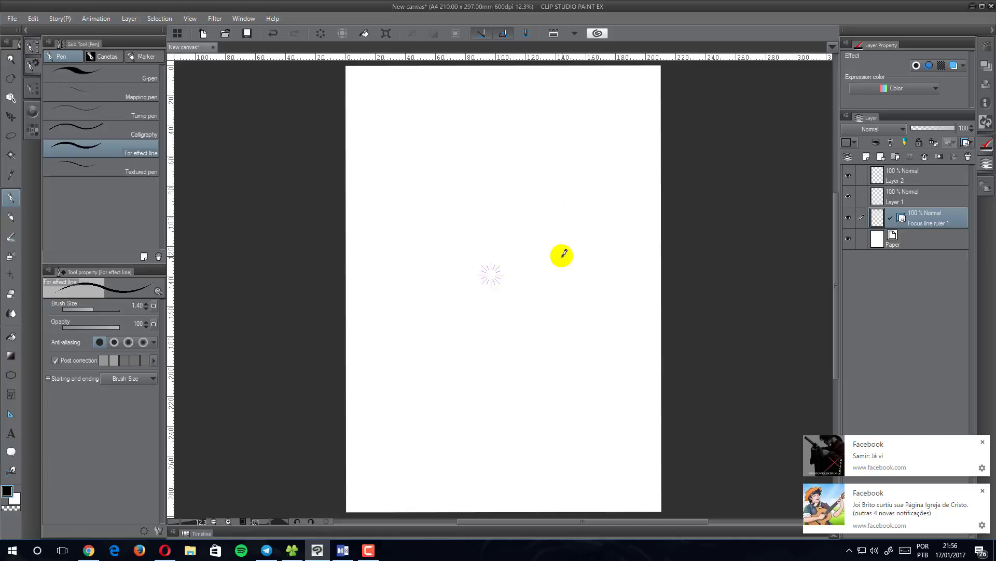
# Replace the focus line ruler layer with a Focus curve ruler bending up-right
pyautogui.click(968, 155)
pyautogui.click(10, 413)
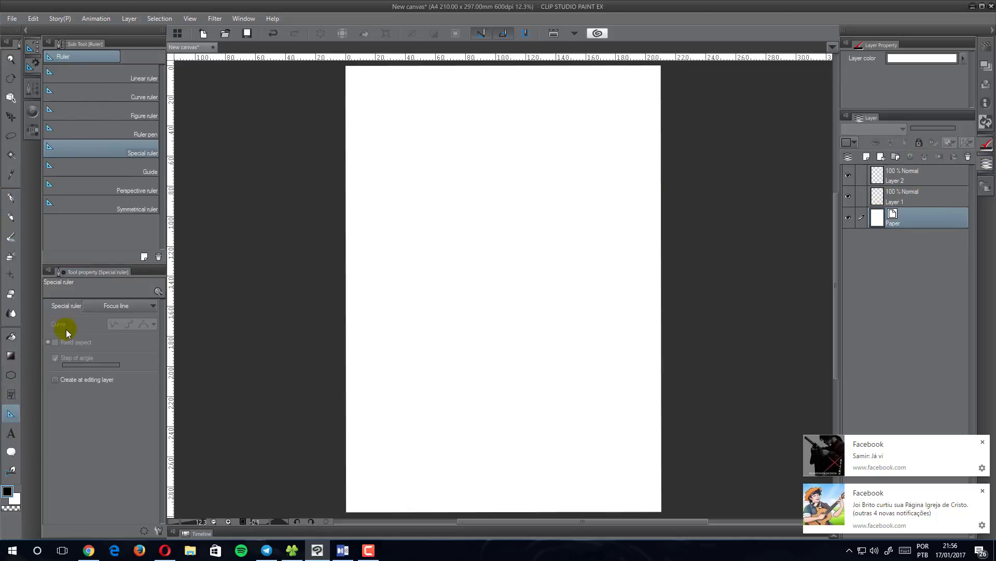
pyautogui.click(115, 306)
pyautogui.click(105, 358)
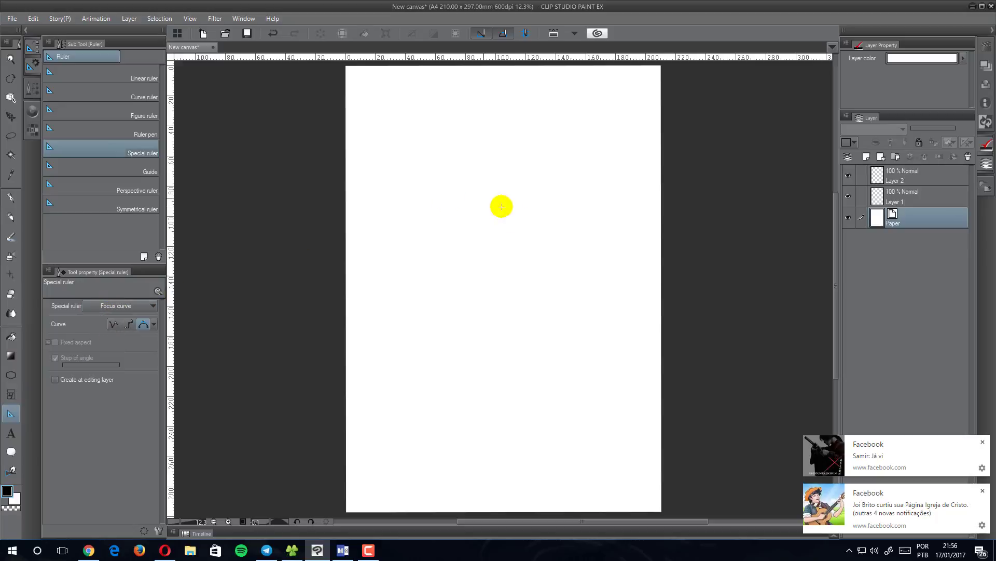
pyautogui.moveTo(460, 345); pyautogui.dragTo(573, 151)
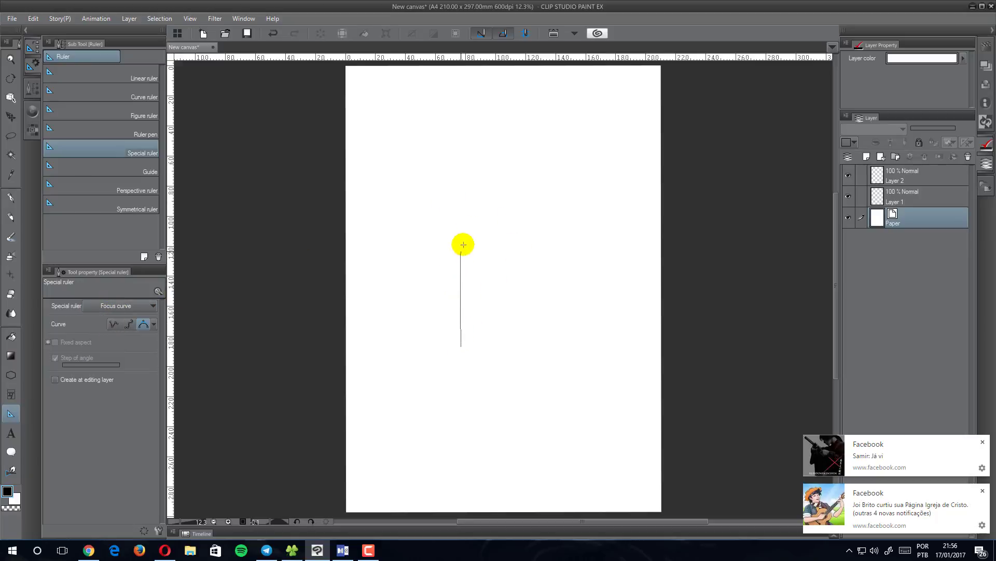
pyautogui.click(573, 151)
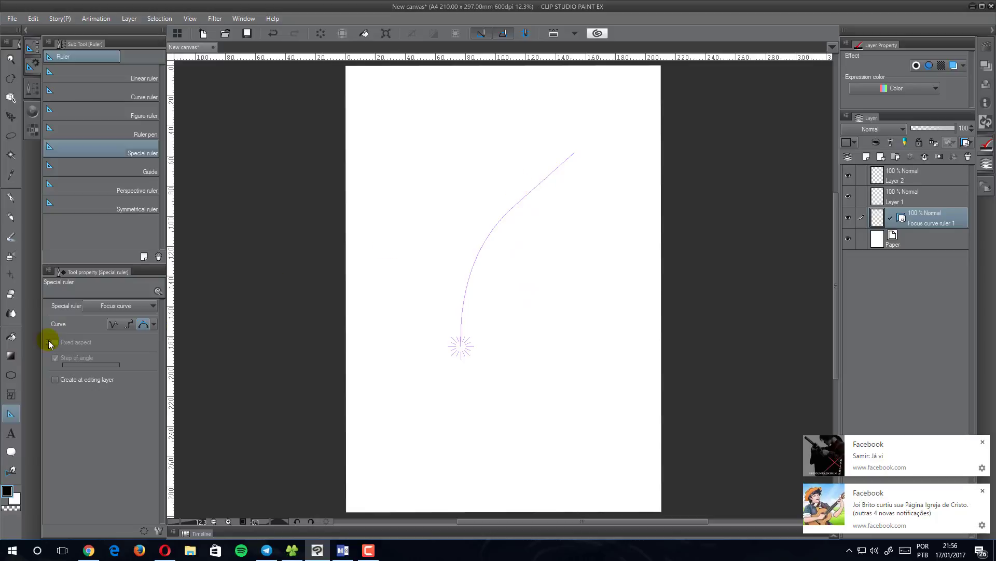
# Draw curved effect lines fanning left and below the focus point
pyautogui.click(13, 200)
pyautogui.moveTo(450, 328); pyautogui.dragTo(459, 106)
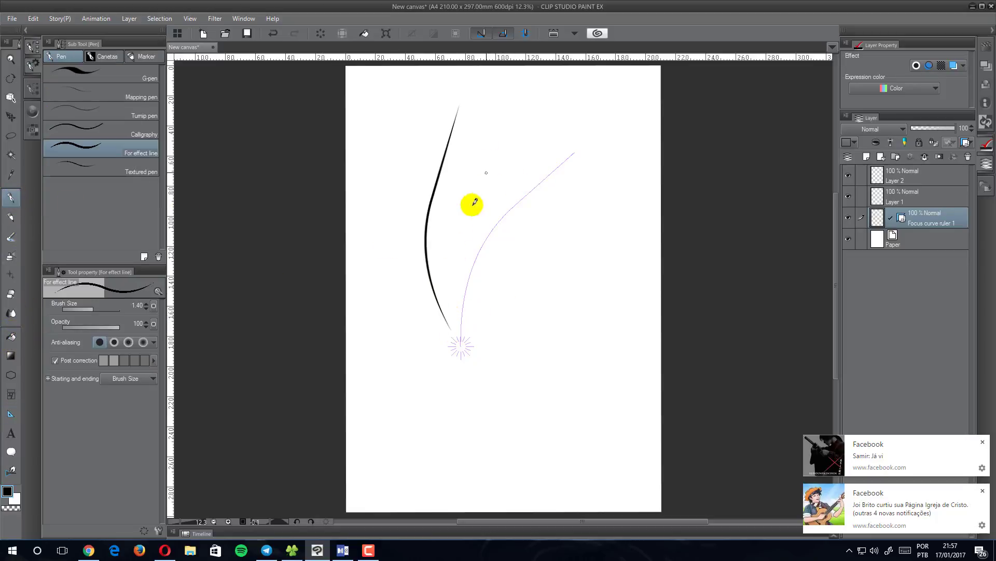
pyautogui.moveTo(436, 319); pyautogui.dragTo(400, 188)
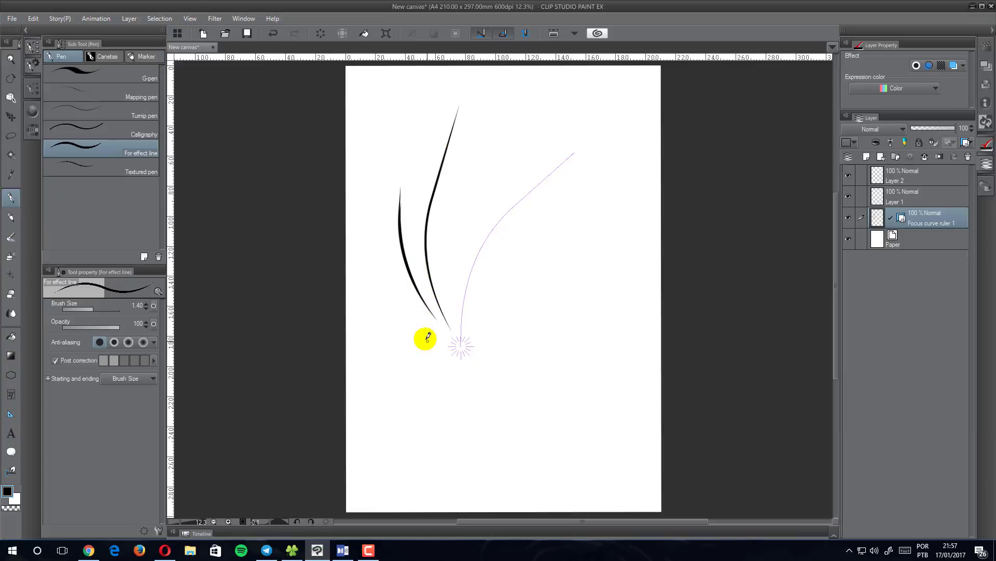
pyautogui.moveTo(426, 338)
pyautogui.mouseDown()
pyautogui.moveTo(377, 240)
pyautogui.moveTo(358, 329)
pyautogui.mouseUp()
pyautogui.moveTo(405, 351); pyautogui.dragTo(358, 341)
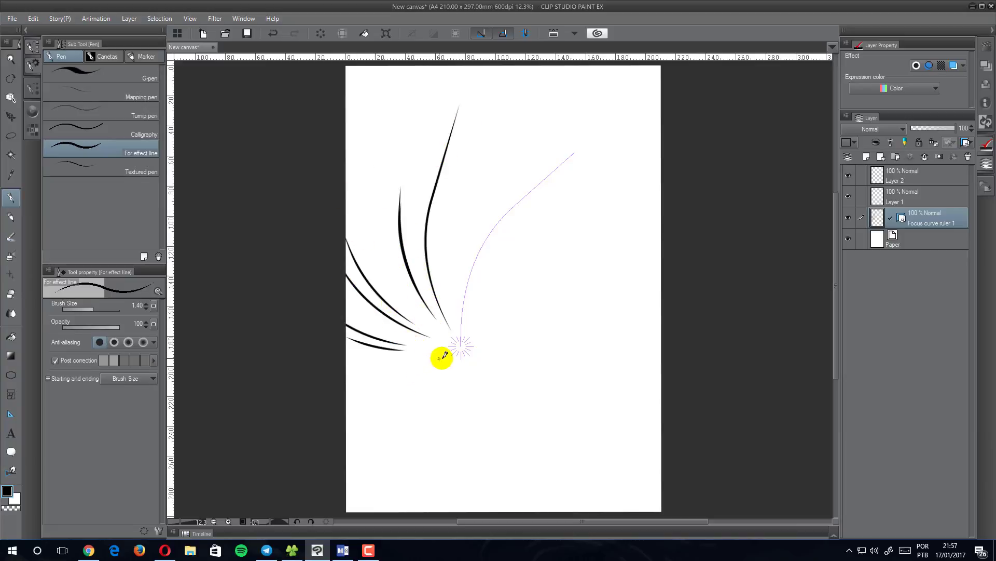
pyautogui.moveTo(419, 374); pyautogui.dragTo(365, 391)
pyautogui.moveTo(451, 380); pyautogui.dragTo(406, 448)
pyautogui.moveTo(467, 387)
pyautogui.mouseDown()
pyautogui.moveTo(445, 482)
pyautogui.moveTo(480, 385)
pyautogui.moveTo(525, 438)
pyautogui.mouseUp()
# Add curved effect lines right and upper-left of the focus point
pyautogui.moveTo(491, 359); pyautogui.dragTo(555, 408)
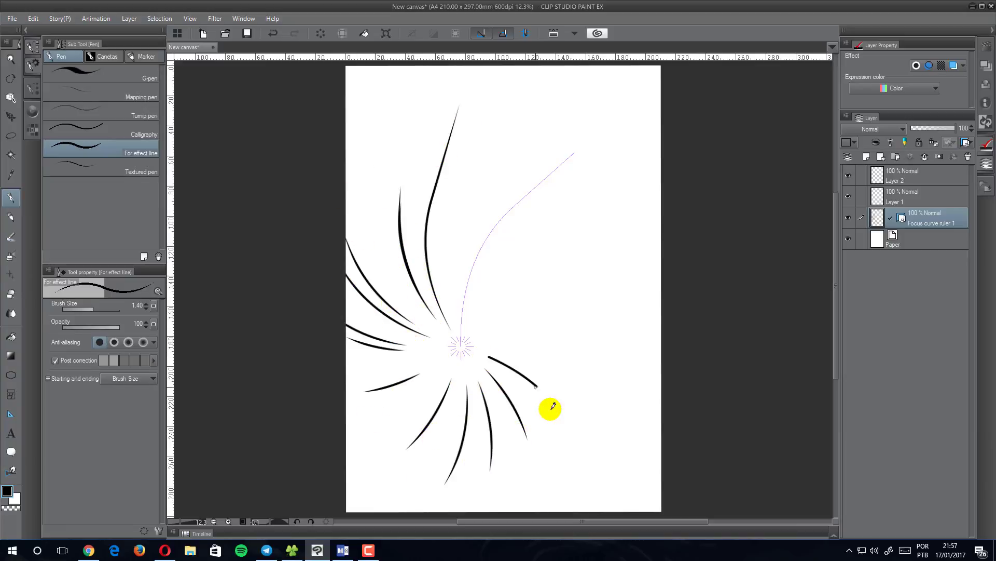
pyautogui.moveTo(500, 334); pyautogui.dragTo(590, 335)
pyautogui.moveTo(506, 313); pyautogui.dragTo(583, 292)
pyautogui.moveTo(554, 250)
pyautogui.mouseDown()
pyautogui.moveTo(487, 290)
pyautogui.moveTo(557, 219)
pyautogui.moveTo(473, 277)
pyautogui.mouseUp()
pyautogui.moveTo(486, 185)
pyautogui.mouseDown()
pyautogui.moveTo(452, 288)
pyautogui.moveTo(489, 199)
pyautogui.mouseUp()
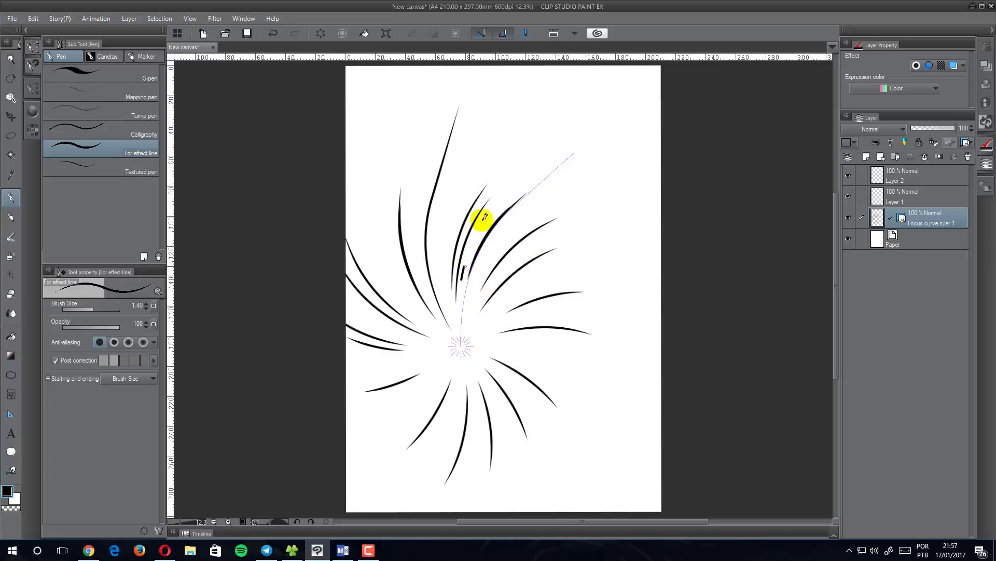
pyautogui.moveTo(463, 277)
pyautogui.mouseDown()
pyautogui.moveTo(526, 172)
pyautogui.moveTo(471, 187)
pyautogui.mouseUp()
pyautogui.moveTo(429, 301); pyautogui.dragTo(424, 287)
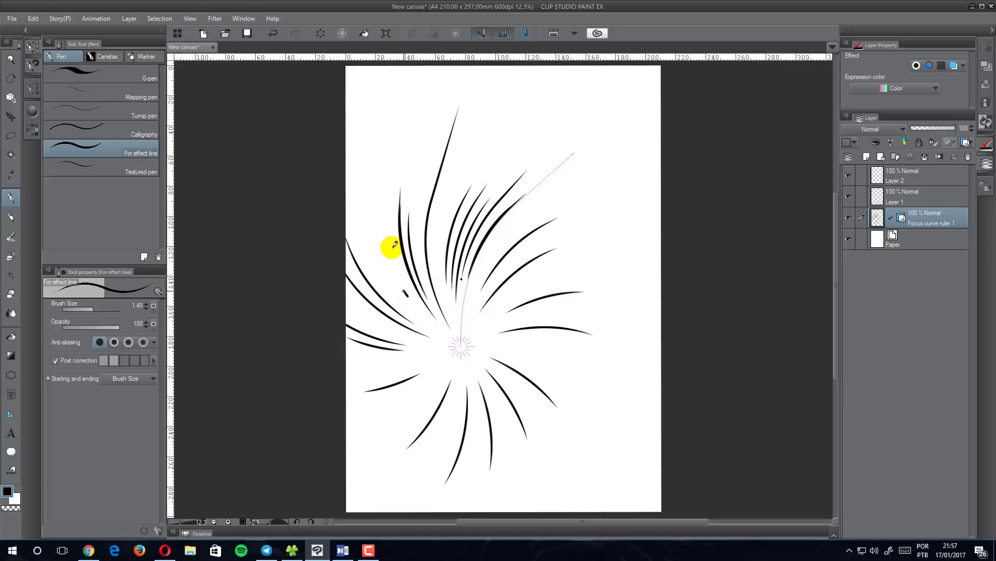
pyautogui.moveTo(395, 244); pyautogui.dragTo(378, 206)
# Reshape the focus curve ruler into a wavy S-curve by dragging its control points
pyautogui.click(11, 99)
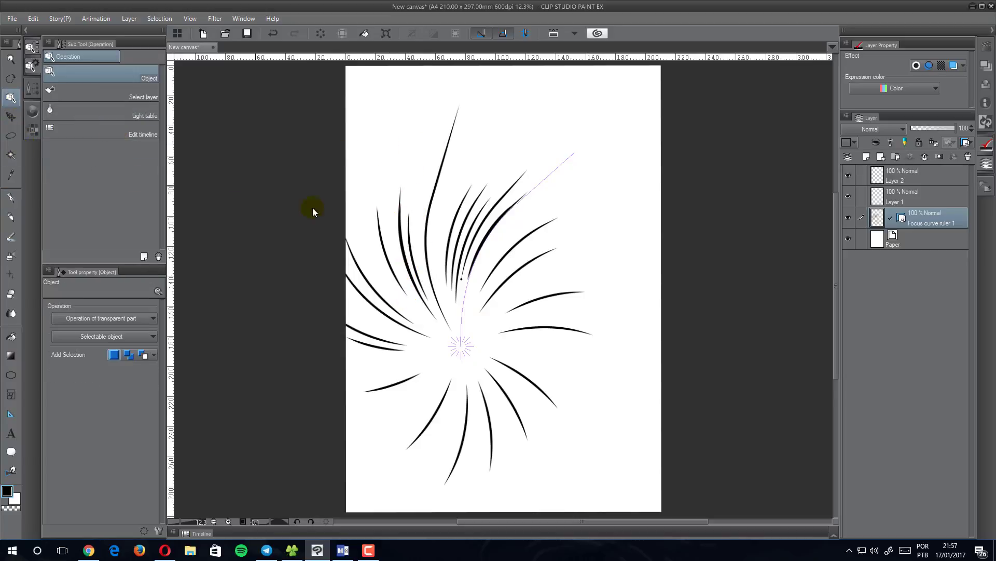
pyautogui.click(464, 345)
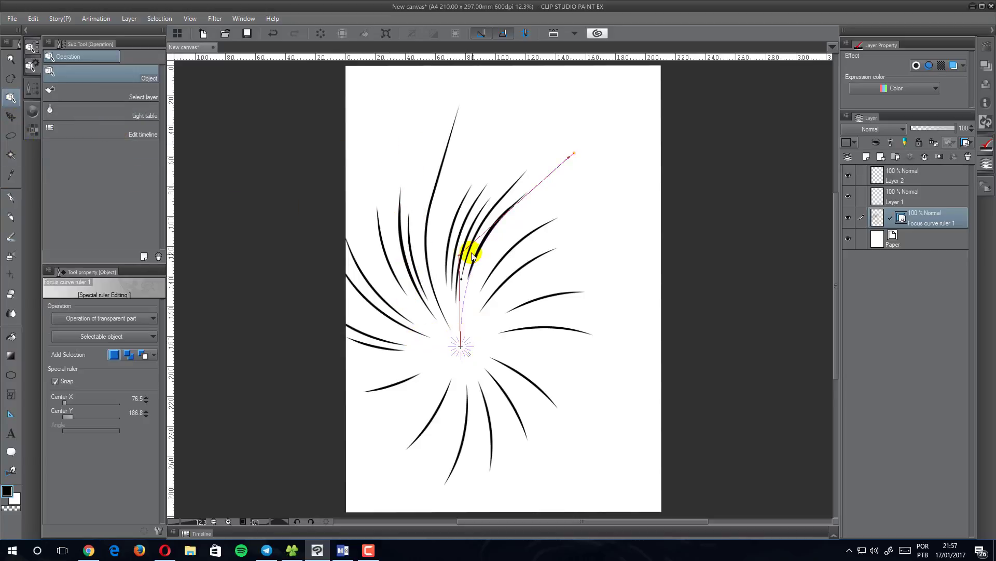
pyautogui.moveTo(461, 256); pyautogui.dragTo(458, 198)
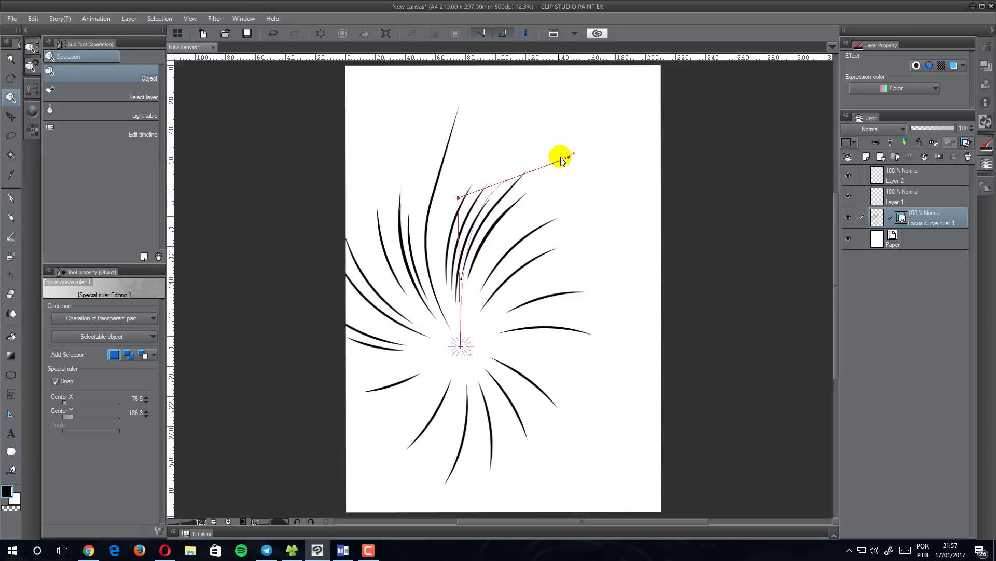
pyautogui.moveTo(575, 154); pyautogui.dragTo(637, 206)
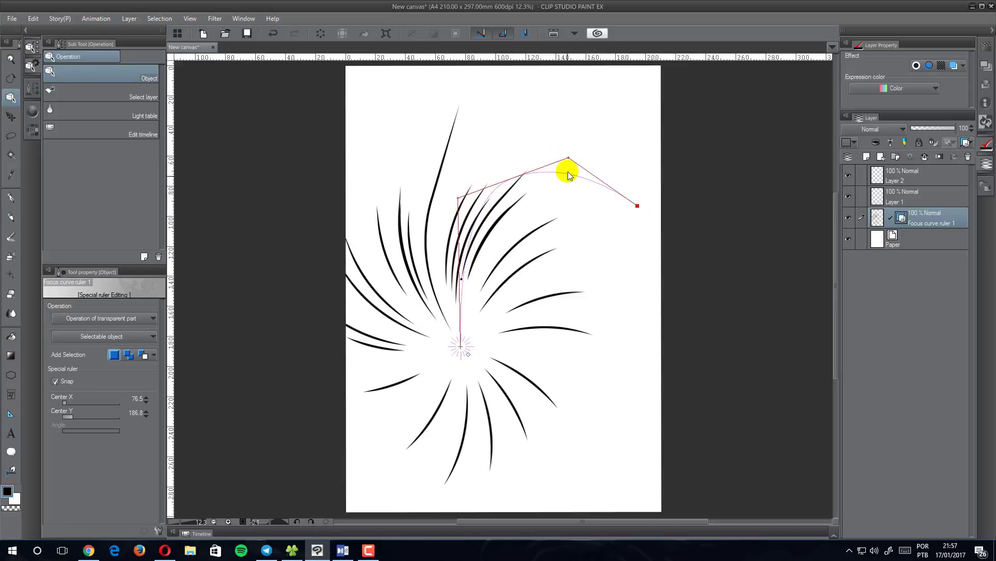
pyautogui.moveTo(571, 157); pyautogui.dragTo(562, 191)
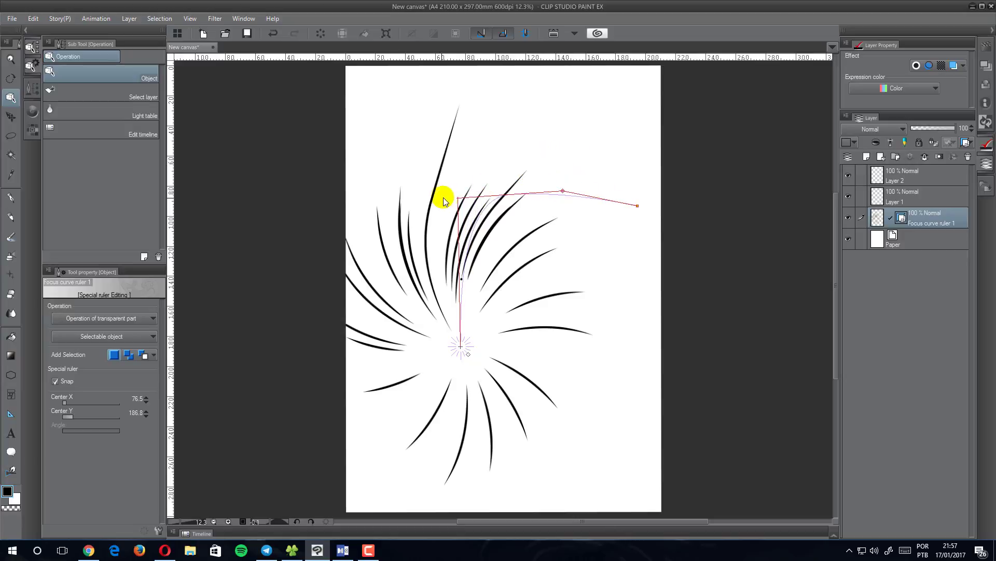
pyautogui.moveTo(461, 200); pyautogui.dragTo(601, 374)
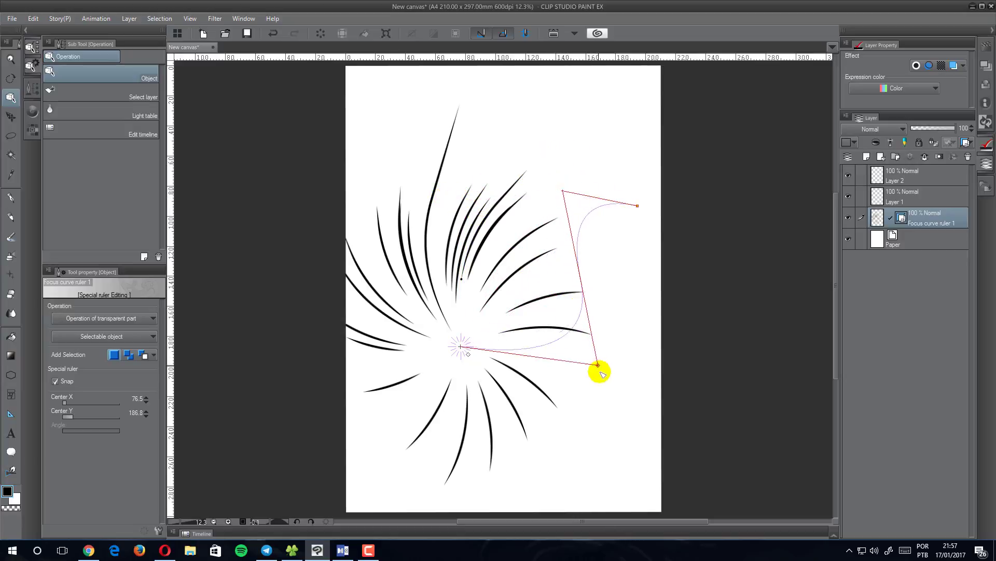
# Draw wavy effect lines following the reshaped ruler across the upper page
pyautogui.click(10, 196)
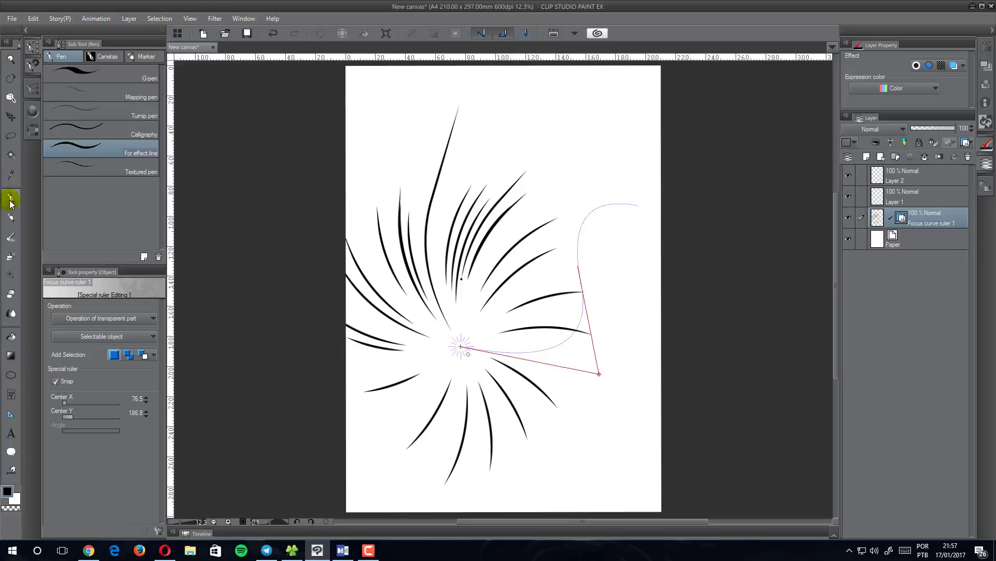
pyautogui.moveTo(483, 346); pyautogui.dragTo(641, 347)
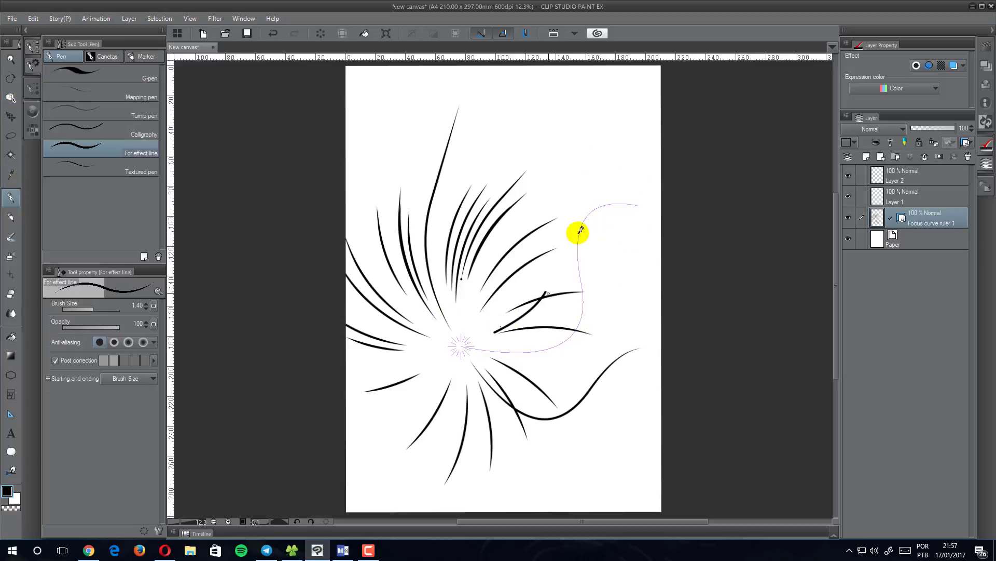
pyautogui.moveTo(638, 133); pyautogui.dragTo(494, 216)
pyautogui.moveTo(534, 75); pyautogui.dragTo(445, 276)
pyautogui.moveTo(469, 315); pyautogui.dragTo(446, 80)
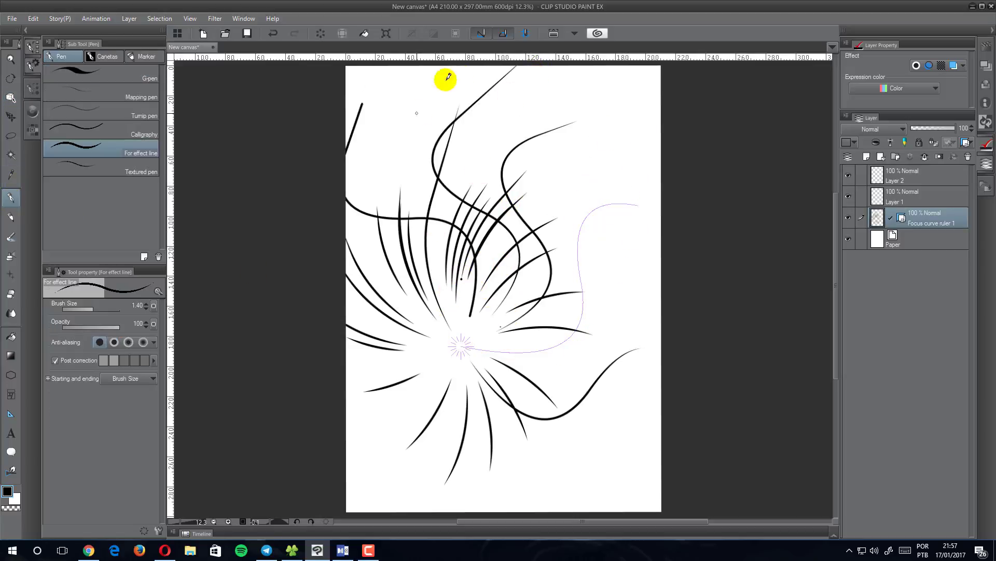
pyautogui.moveTo(429, 318); pyautogui.dragTo(390, 175)
pyautogui.moveTo(491, 289); pyautogui.dragTo(408, 117)
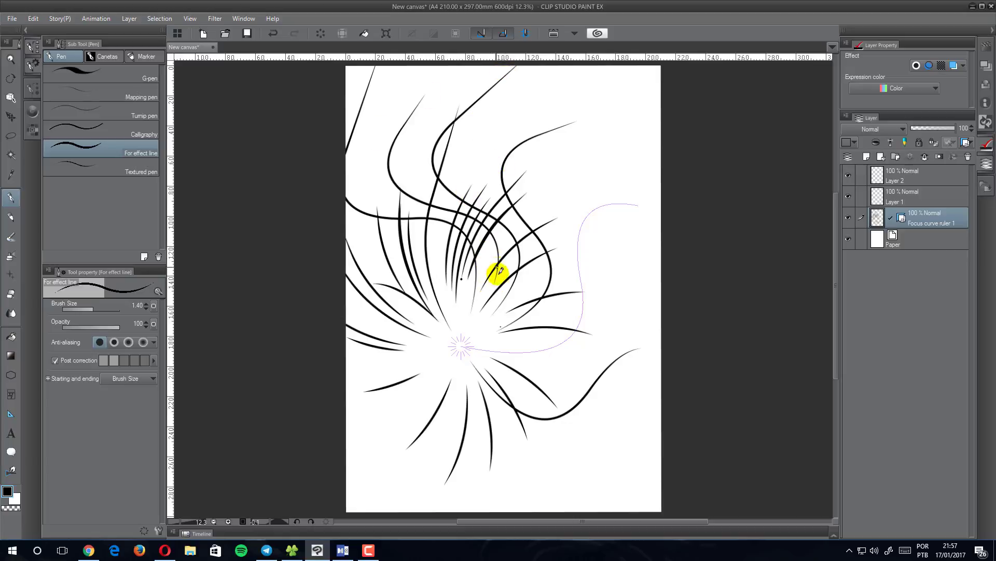
pyautogui.moveTo(493, 271); pyautogui.dragTo(426, 99)
pyautogui.moveTo(521, 288); pyautogui.dragTo(525, 85)
pyautogui.moveTo(544, 306); pyautogui.dragTo(618, 104)
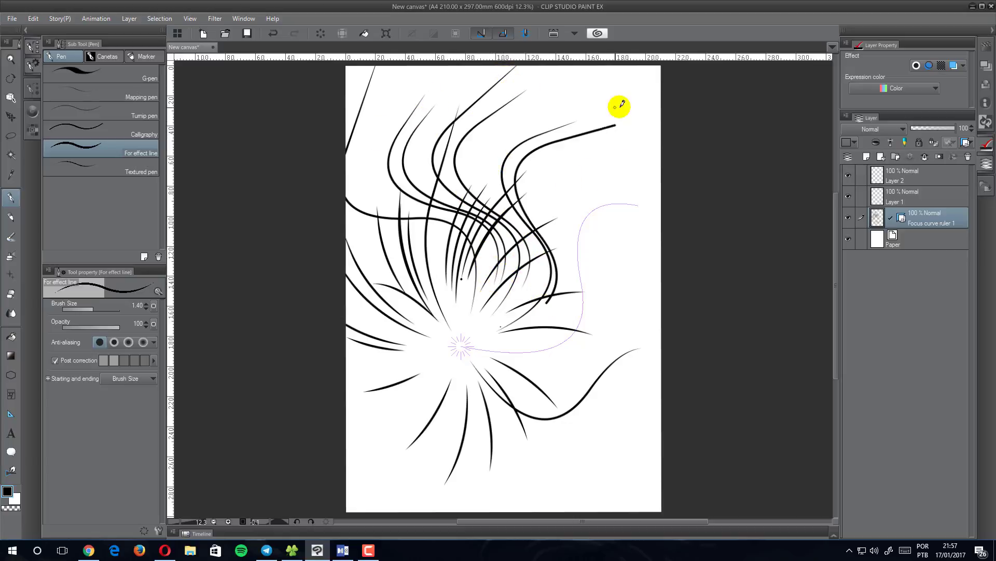
pyautogui.moveTo(518, 334); pyautogui.dragTo(618, 161)
pyautogui.moveTo(574, 322); pyautogui.dragTo(653, 200)
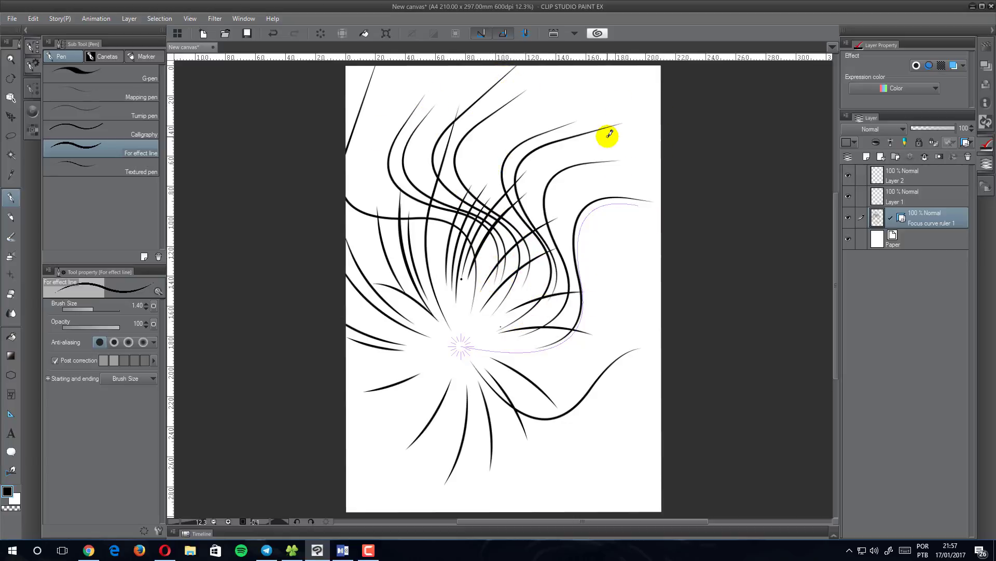
# Delete the focus curve ruler layer and place an oval Concentric circle ruler at page centre
pyautogui.click(11, 414)
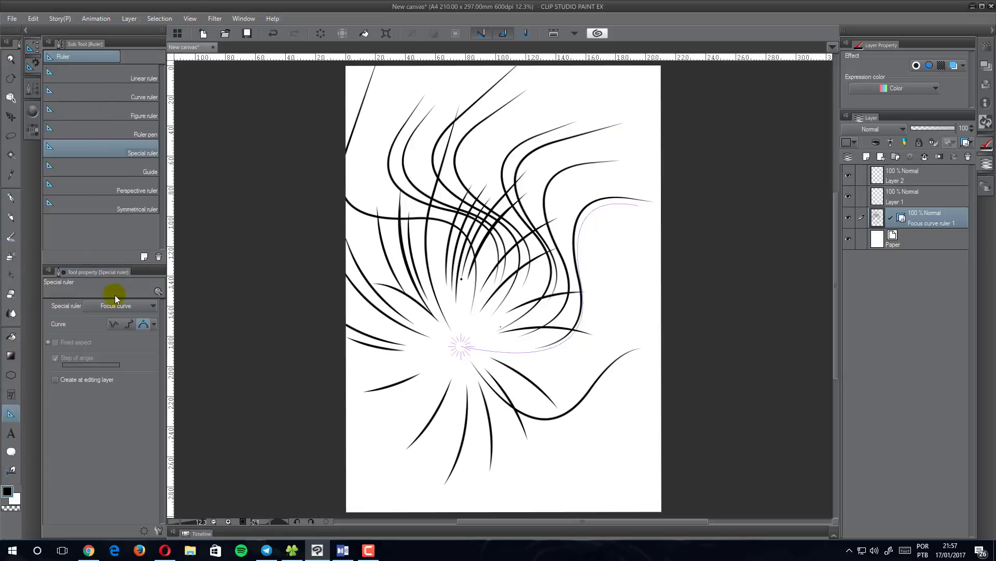
pyautogui.click(139, 310)
pyautogui.click(115, 366)
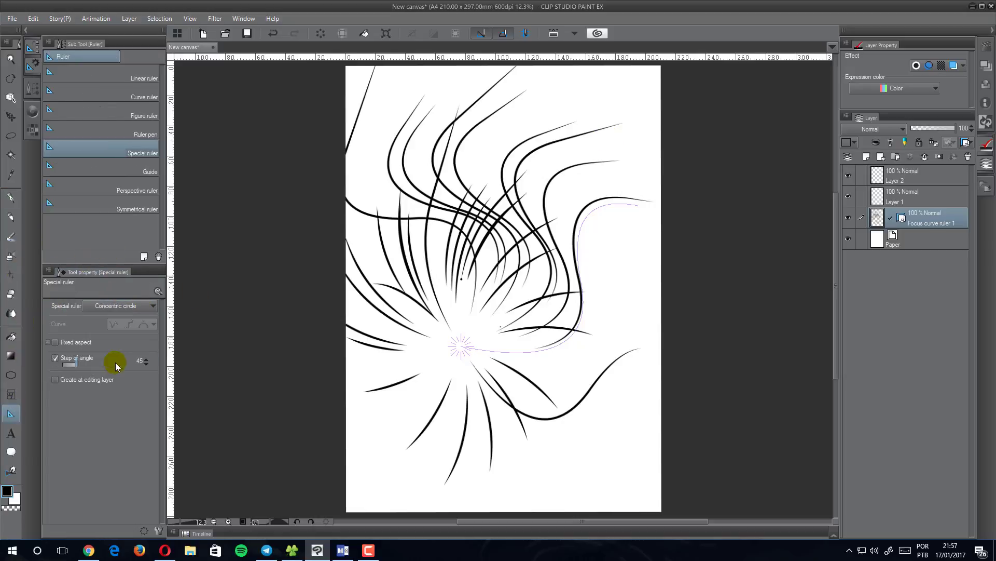
pyautogui.click(968, 157)
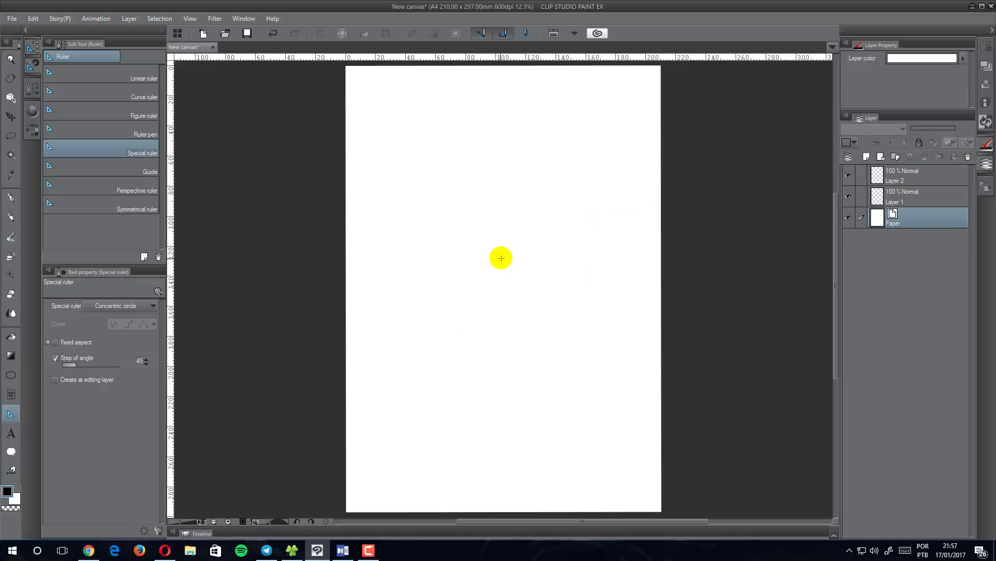
pyautogui.moveTo(501, 258)
pyautogui.mouseDown()
pyautogui.moveTo(463, 217)
pyautogui.moveTo(448, 226)
pyautogui.mouseUp()
pyautogui.hscroll(-5, 491, 167)
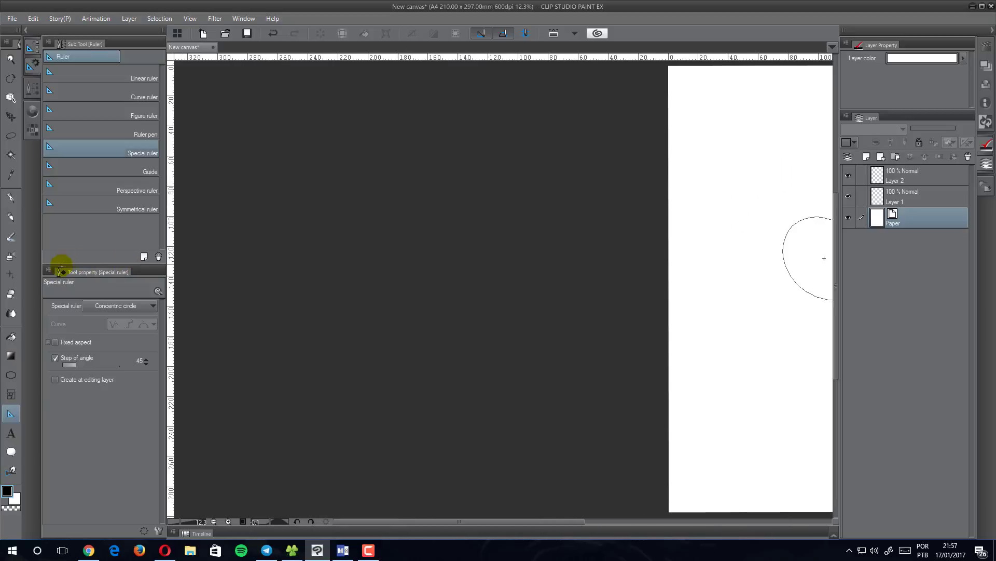
pyautogui.click(758, 208)
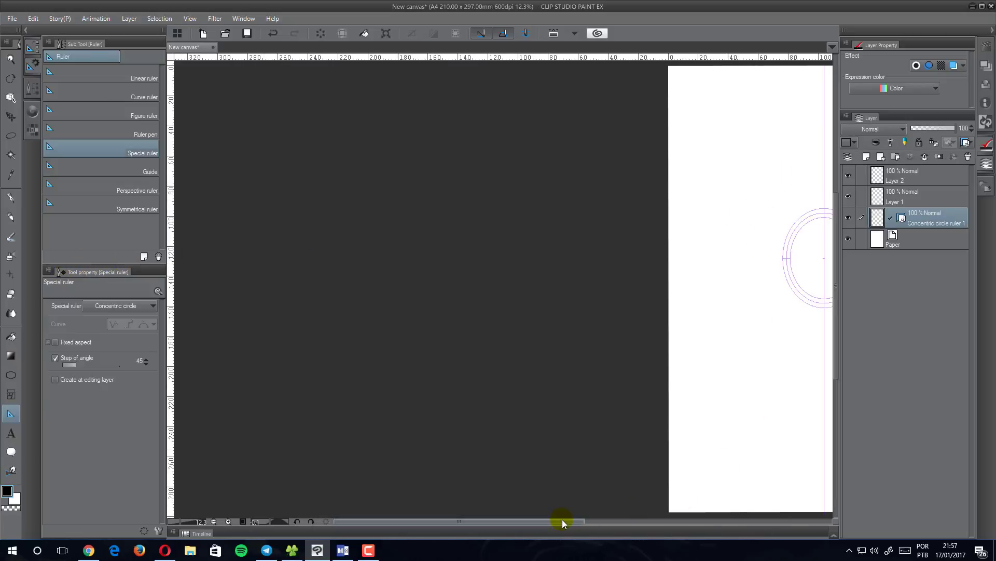
pyautogui.hscroll(5, 557, 520)
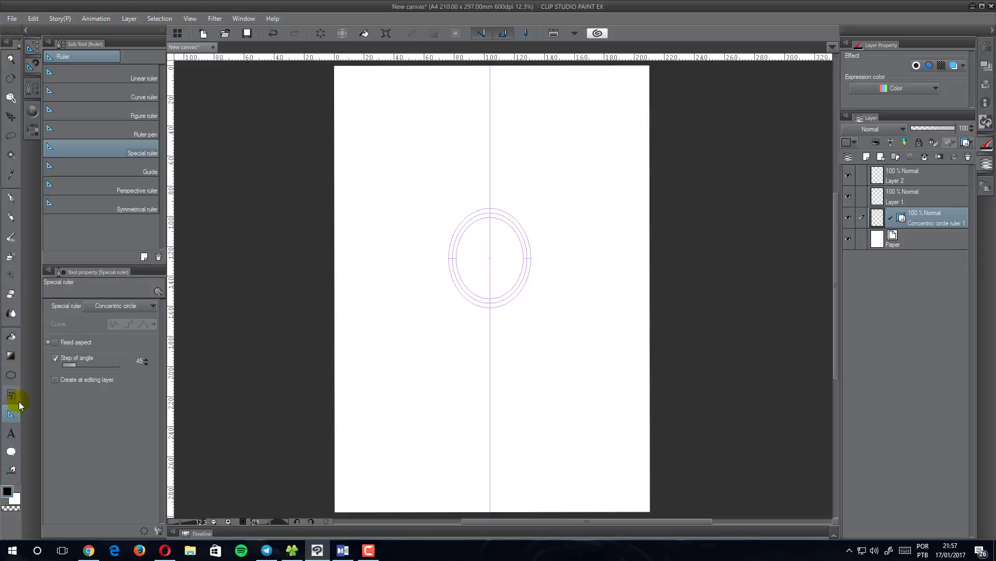
# Show 'Adjust angle after fixed' with Show category in Sub Tool Detail, then expand Fixed aspect
pyautogui.click(160, 530)
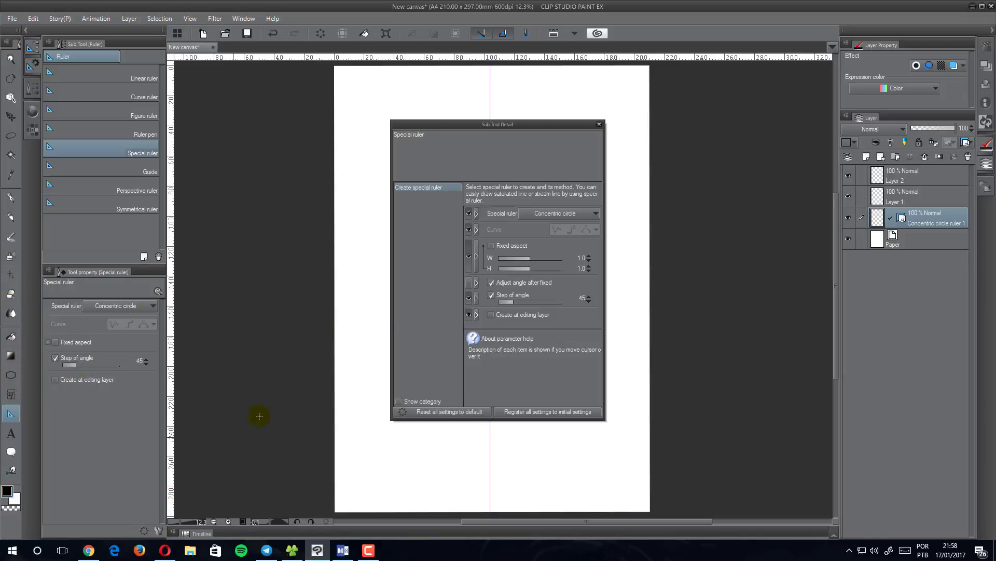
pyautogui.click(469, 283)
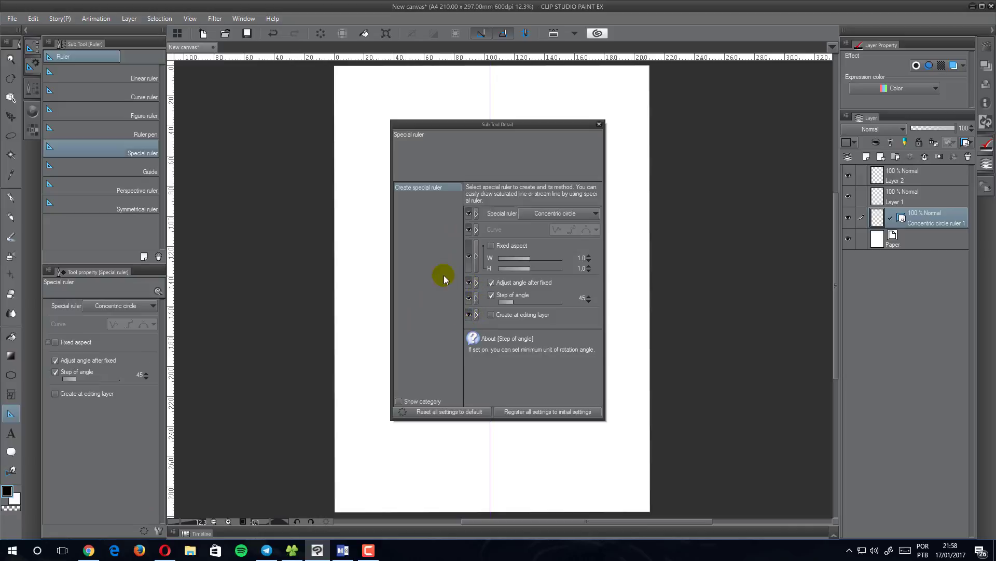
pyautogui.click(399, 401)
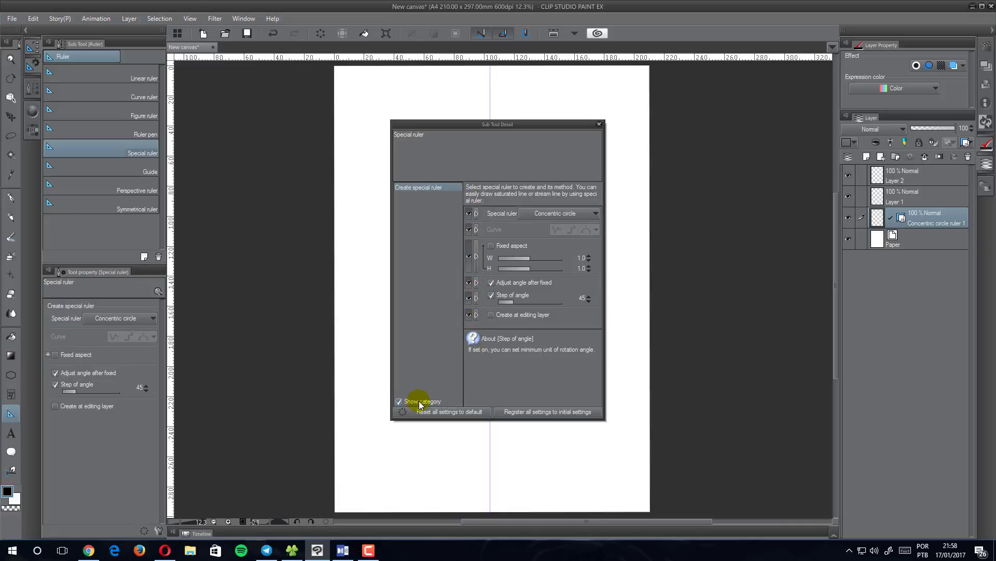
pyautogui.click(599, 125)
pyautogui.click(48, 354)
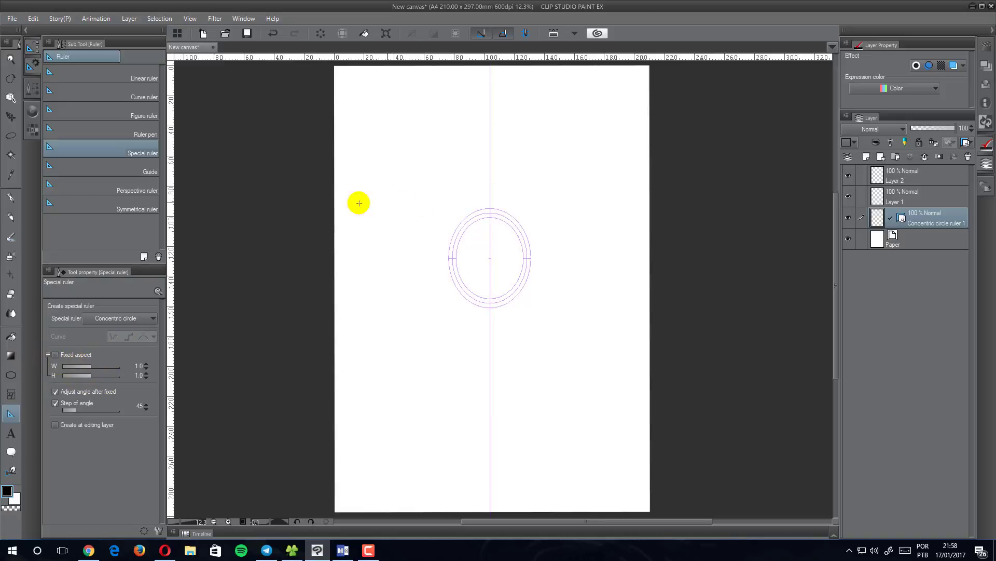
pyautogui.click(10, 197)
pyautogui.moveTo(478, 229); pyautogui.dragTo(499, 238)
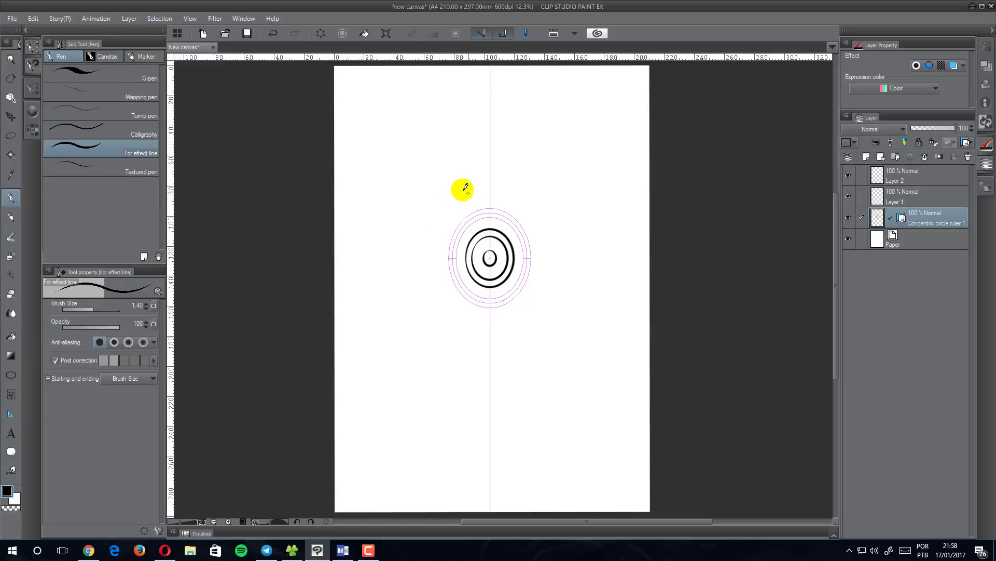
pyautogui.moveTo(461, 192); pyautogui.dragTo(415, 200)
pyautogui.moveTo(400, 149)
pyautogui.mouseDown()
pyautogui.moveTo(446, 127)
pyautogui.moveTo(440, 190)
pyautogui.mouseUp()
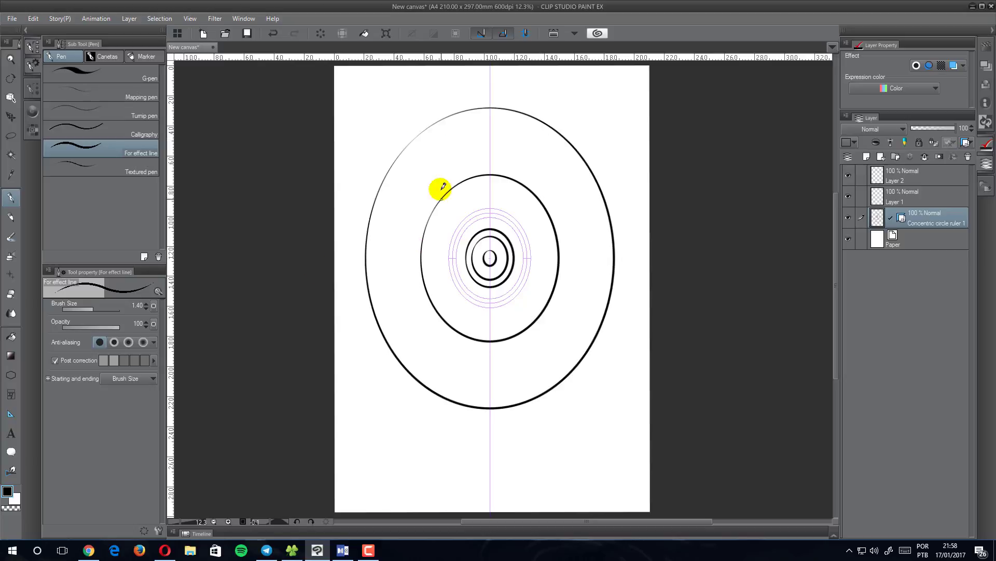
pyautogui.moveTo(446, 154); pyautogui.dragTo(448, 387)
pyautogui.moveTo(520, 133); pyautogui.dragTo(550, 423)
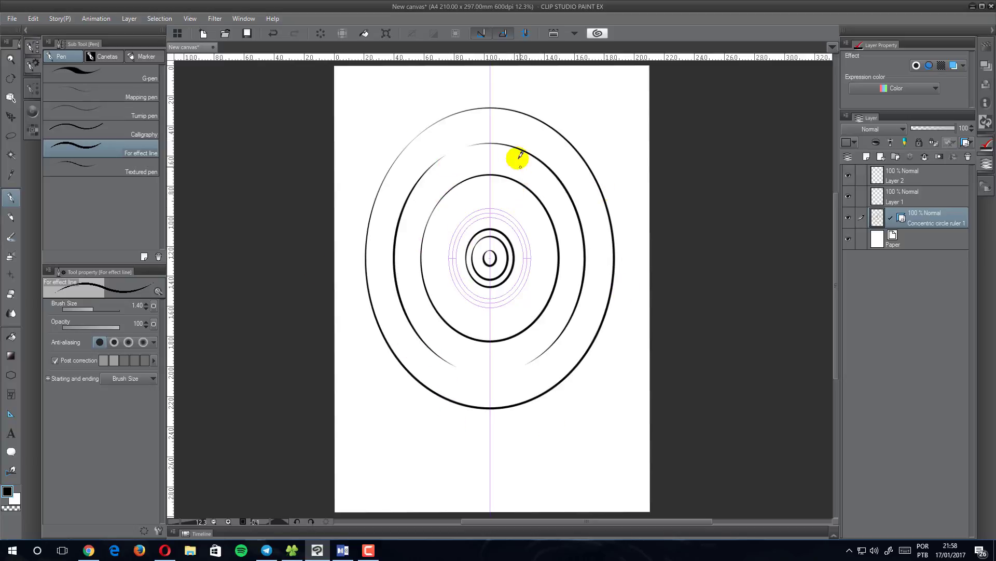
pyautogui.moveTo(521, 125)
pyautogui.mouseDown()
pyautogui.moveTo(529, 421)
pyautogui.moveTo(547, 338)
pyautogui.mouseUp()
pyautogui.moveTo(419, 129)
pyautogui.mouseDown()
pyautogui.moveTo(618, 400)
pyautogui.moveTo(366, 181)
pyautogui.mouseUp()
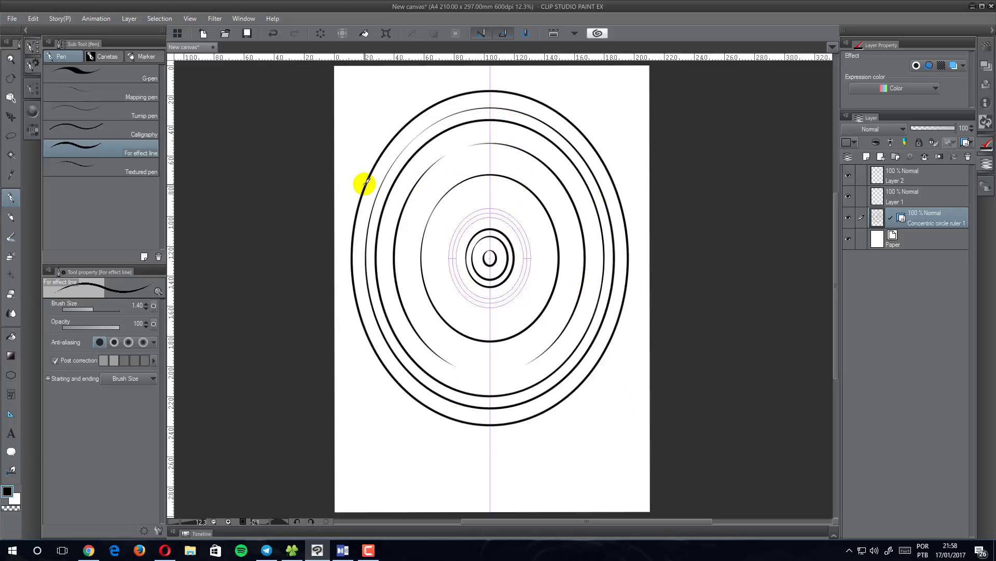
pyautogui.click(503, 36)
pyautogui.moveTo(478, 127); pyautogui.dragTo(542, 165)
pyautogui.click(502, 35)
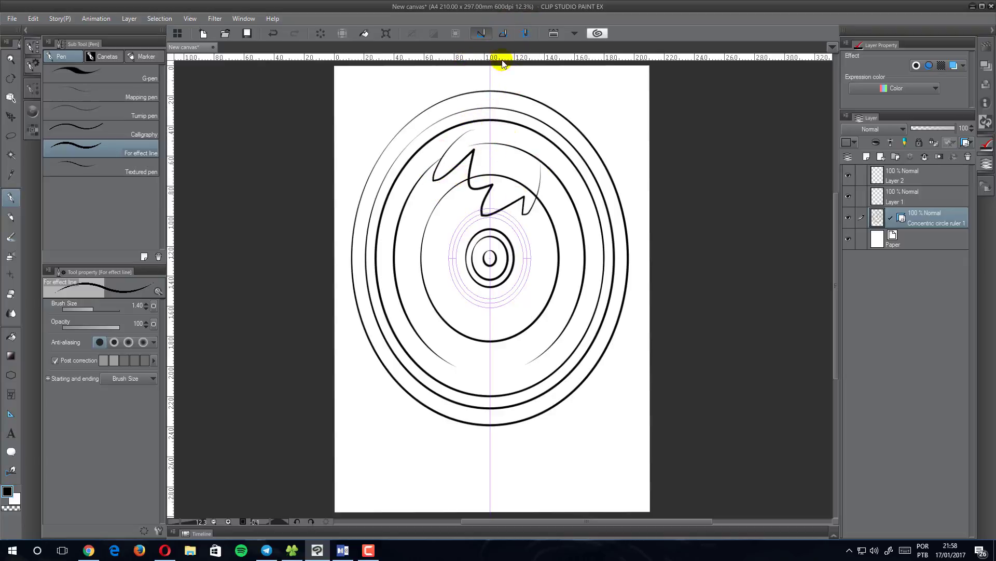
pyautogui.moveTo(505, 103); pyautogui.dragTo(566, 250)
pyautogui.moveTo(573, 98)
pyautogui.mouseDown()
pyautogui.moveTo(607, 205)
pyautogui.moveTo(591, 259)
pyautogui.mouseUp()
pyautogui.moveTo(410, 93); pyautogui.dragTo(431, 351)
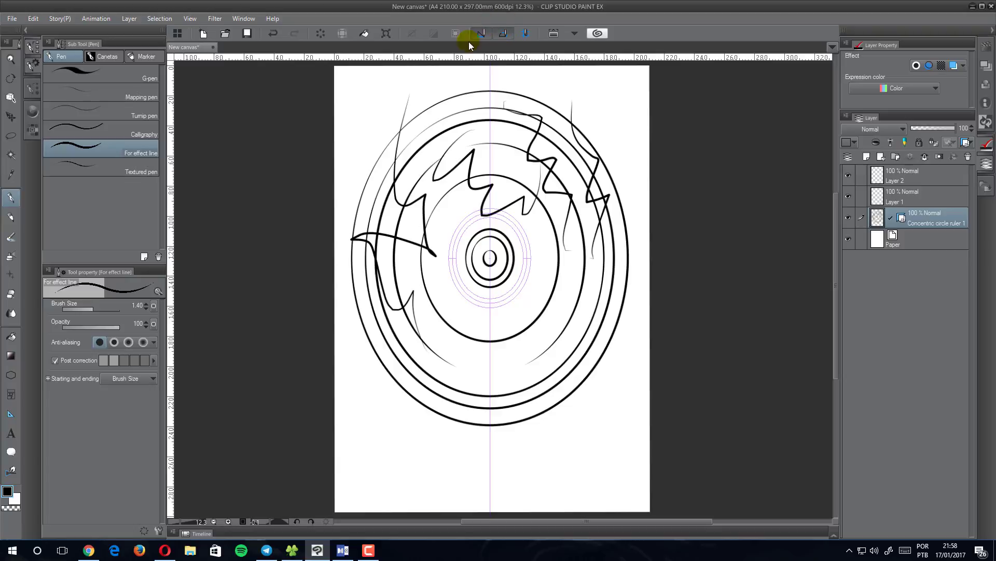
pyautogui.press('Delete')
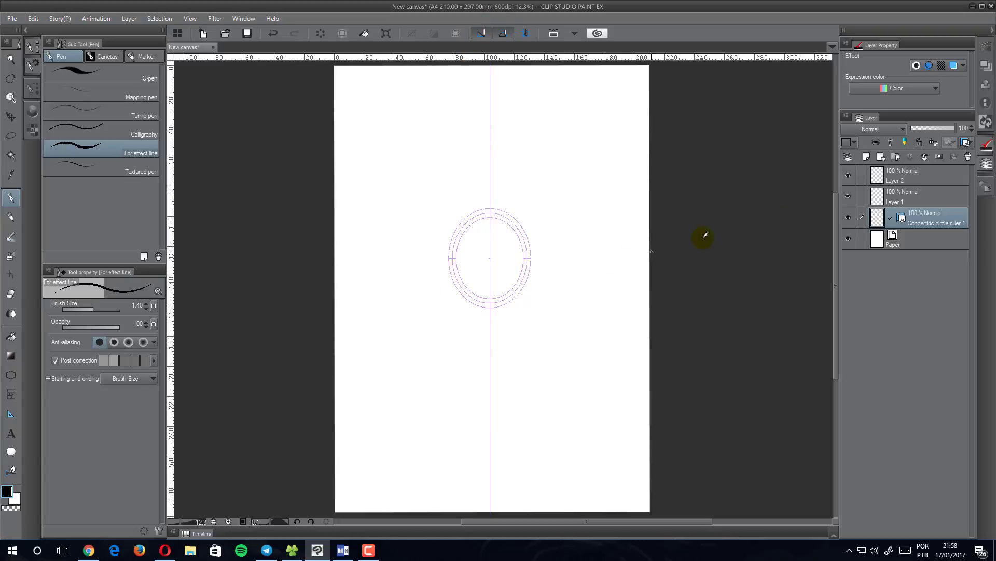
# Delete the old concentric ruler layer and draw a new concentric circle ruler near centre
pyautogui.click(969, 156)
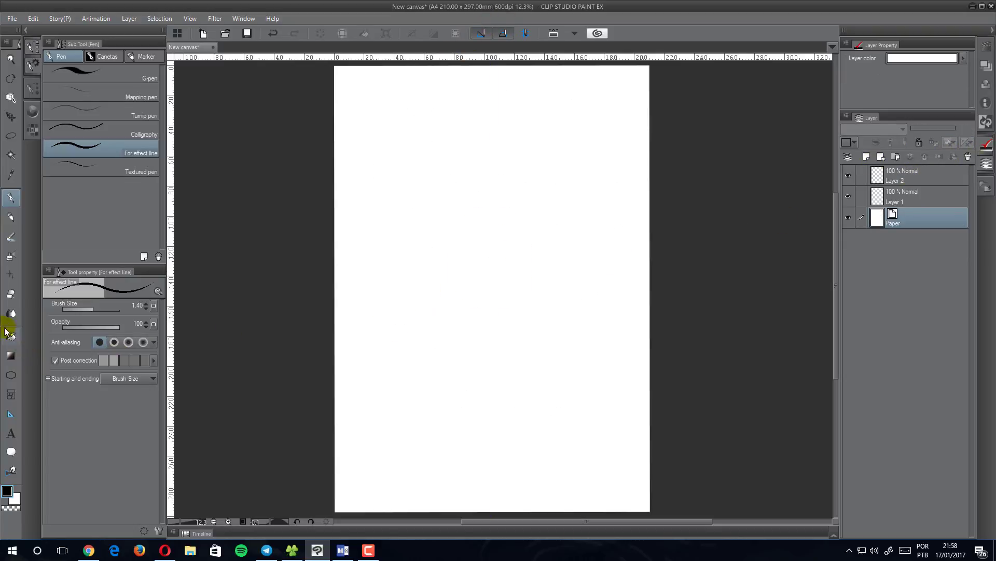
pyautogui.click(20, 411)
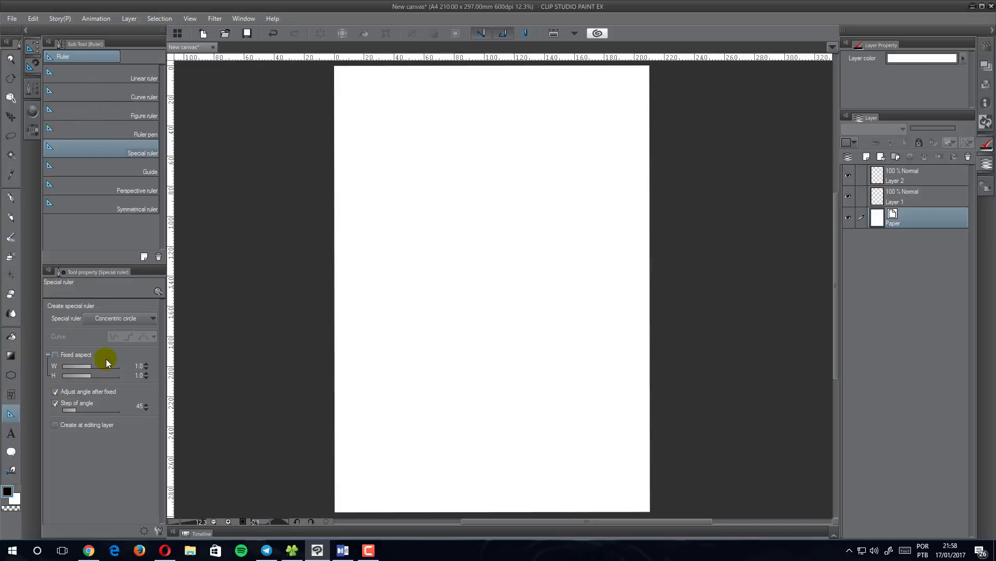
pyautogui.moveTo(473, 242); pyautogui.dragTo(517, 345)
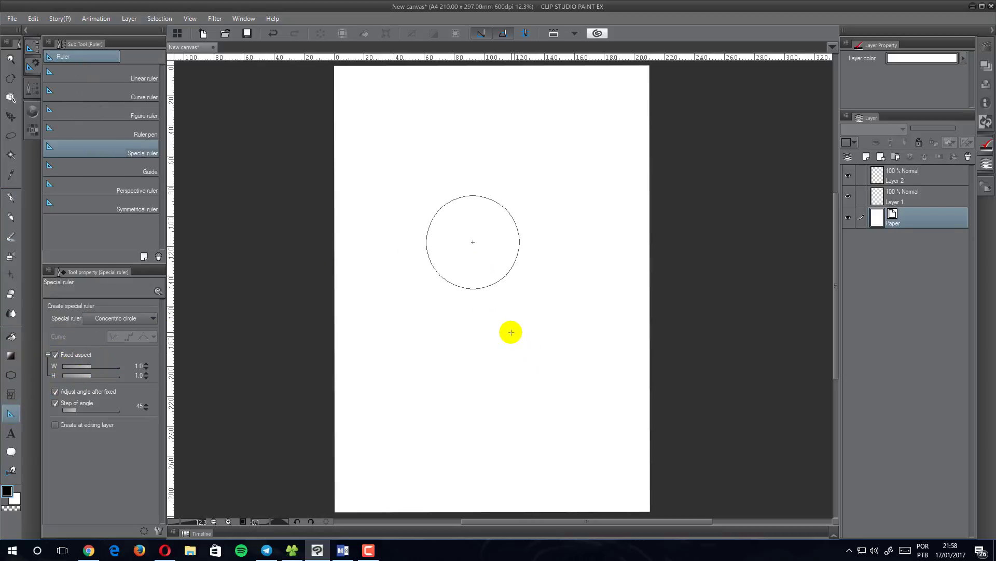
pyautogui.click(511, 332)
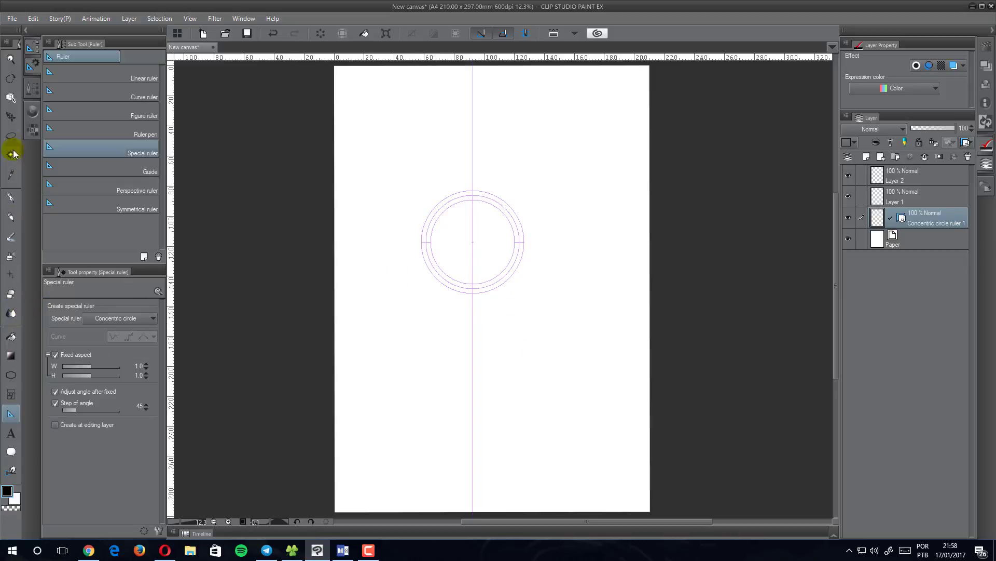
# Enlarge the concentric circle ruler, then squash and tilt it into a narrow diagonal ellipse
pyautogui.click(10, 97)
pyautogui.click(474, 240)
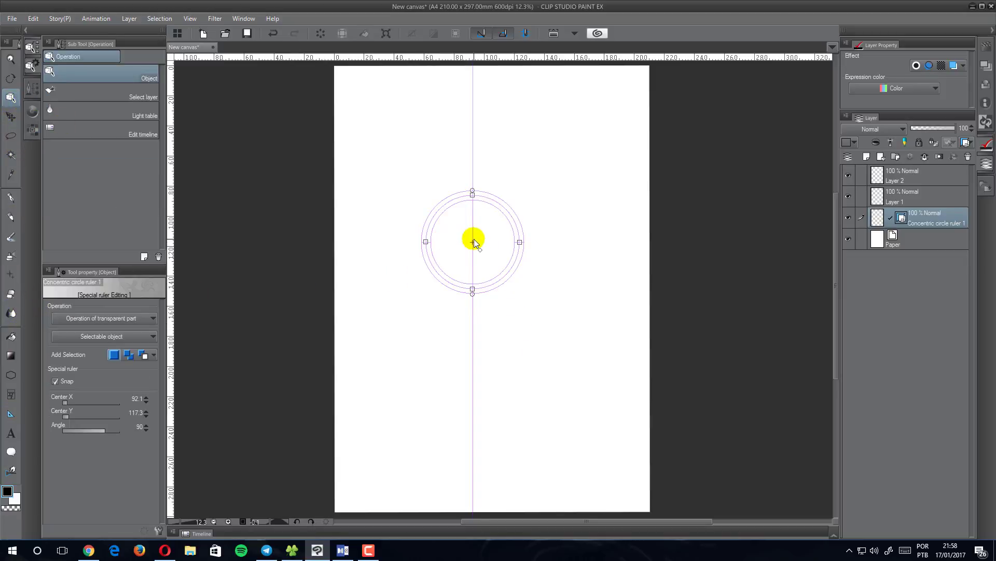
pyautogui.moveTo(473, 195)
pyautogui.mouseDown()
pyautogui.moveTo(519, 202)
pyautogui.moveTo(507, 130)
pyautogui.moveTo(476, 187)
pyautogui.moveTo(525, 211)
pyautogui.moveTo(394, 167)
pyautogui.mouseUp()
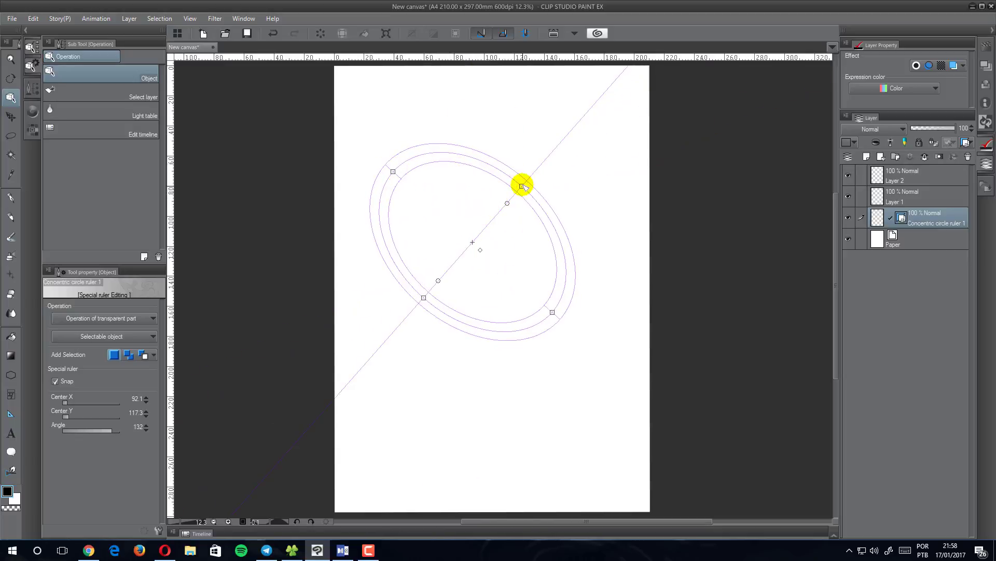
pyautogui.moveTo(522, 185)
pyautogui.mouseDown()
pyautogui.moveTo(480, 223)
pyautogui.moveTo(489, 224)
pyautogui.mouseUp()
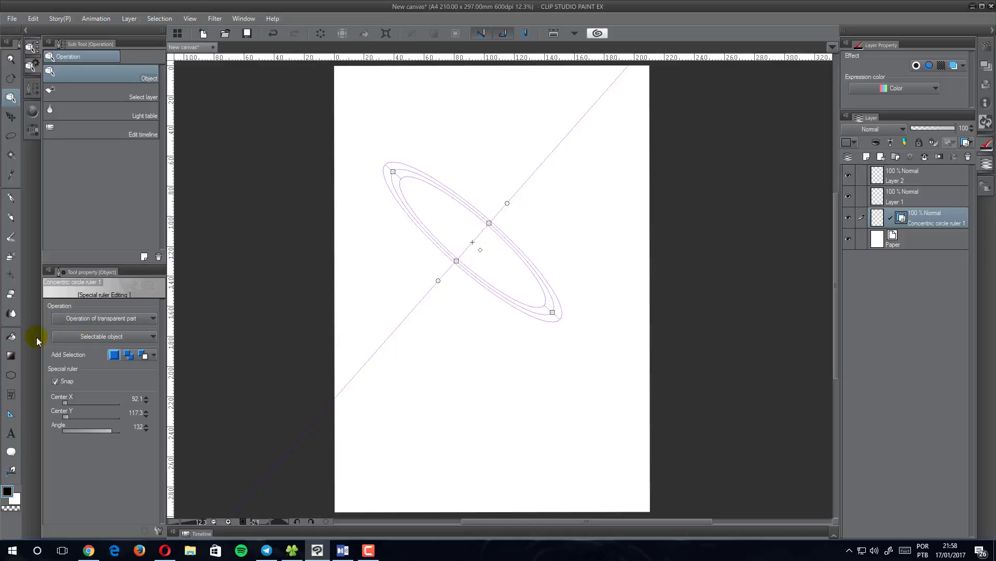
# Ink an outer and an inner ellipse along the tilted ruler, then delete them
pyautogui.click(12, 203)
pyautogui.moveTo(396, 173)
pyautogui.mouseDown()
pyautogui.moveTo(513, 311)
pyautogui.moveTo(369, 169)
pyautogui.mouseUp()
pyautogui.moveTo(434, 204); pyautogui.dragTo(478, 256)
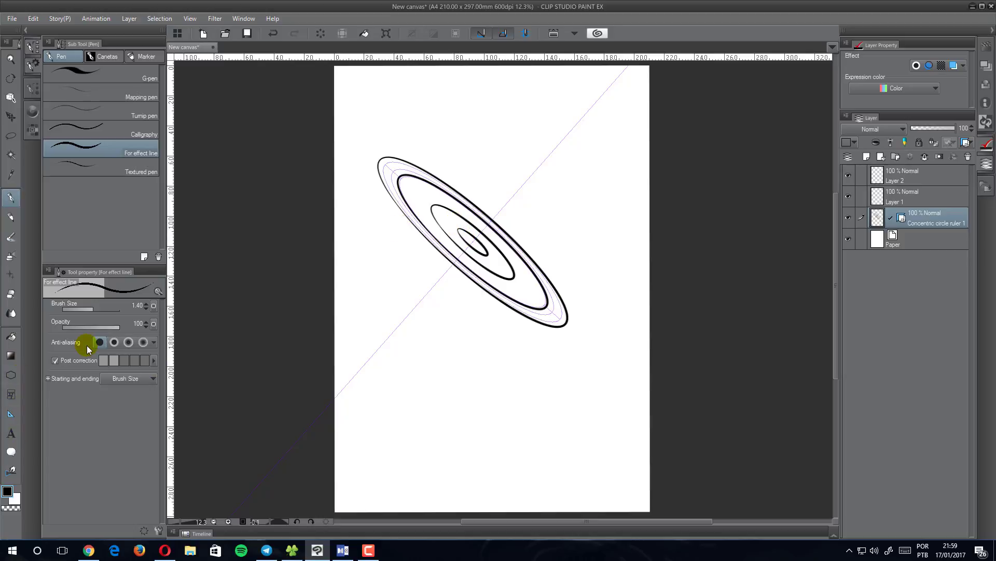
pyautogui.press('Delete')
# Replace the concentric circle ruler with a Guide layer holding two vertical guides and one horizontal guide
pyautogui.click(968, 156)
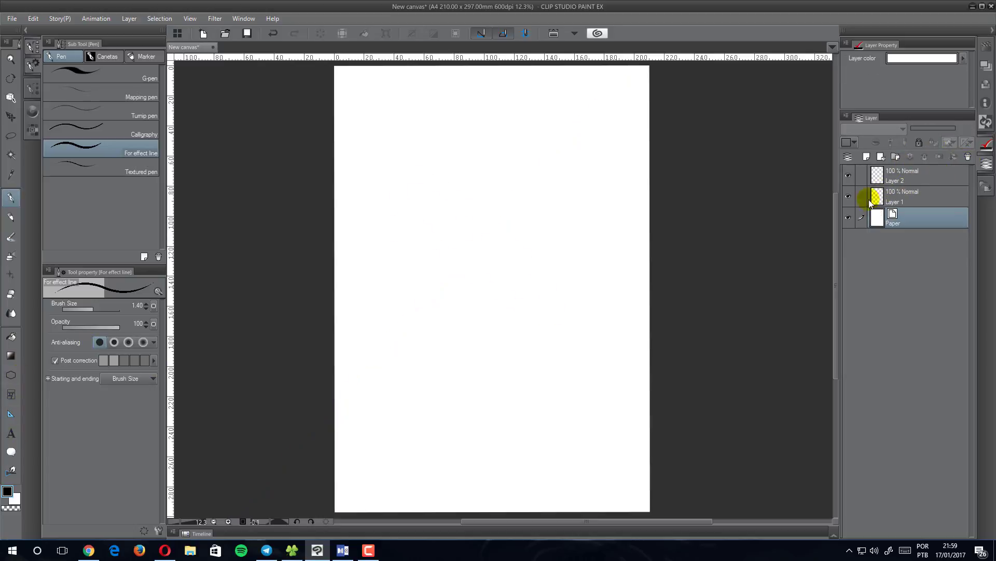
pyautogui.click(11, 415)
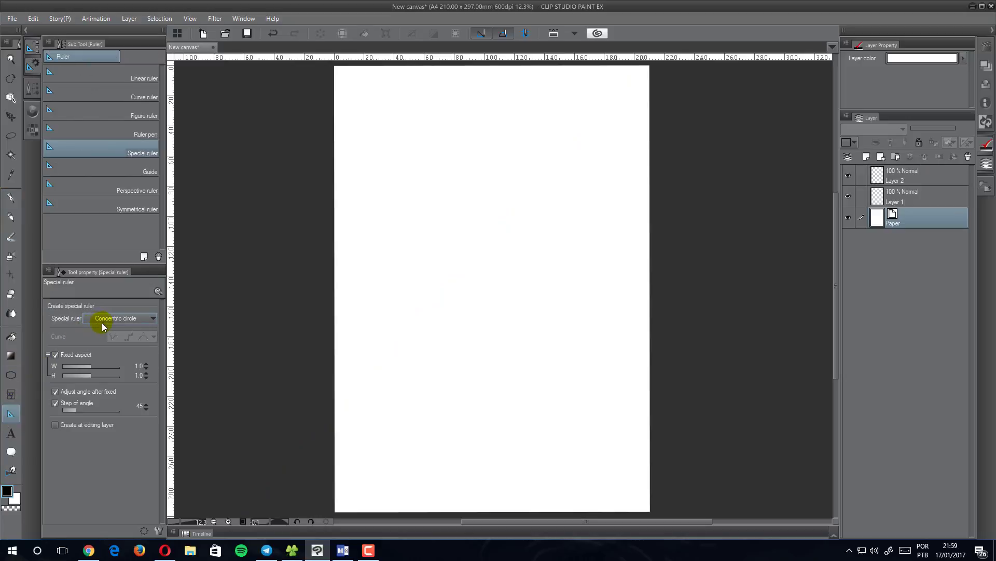
pyautogui.click(104, 318)
pyautogui.click(106, 384)
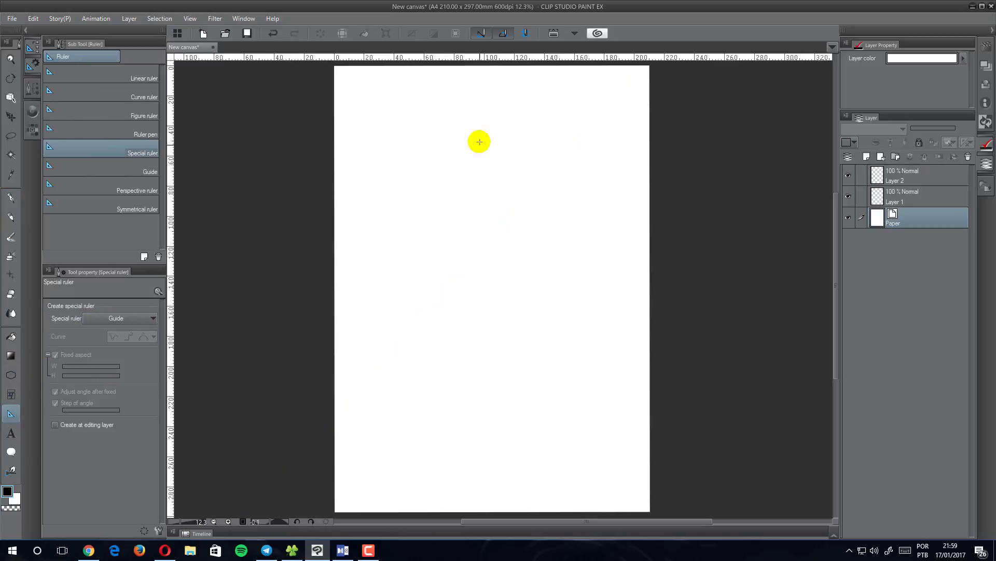
pyautogui.moveTo(485, 96); pyautogui.dragTo(485, 364)
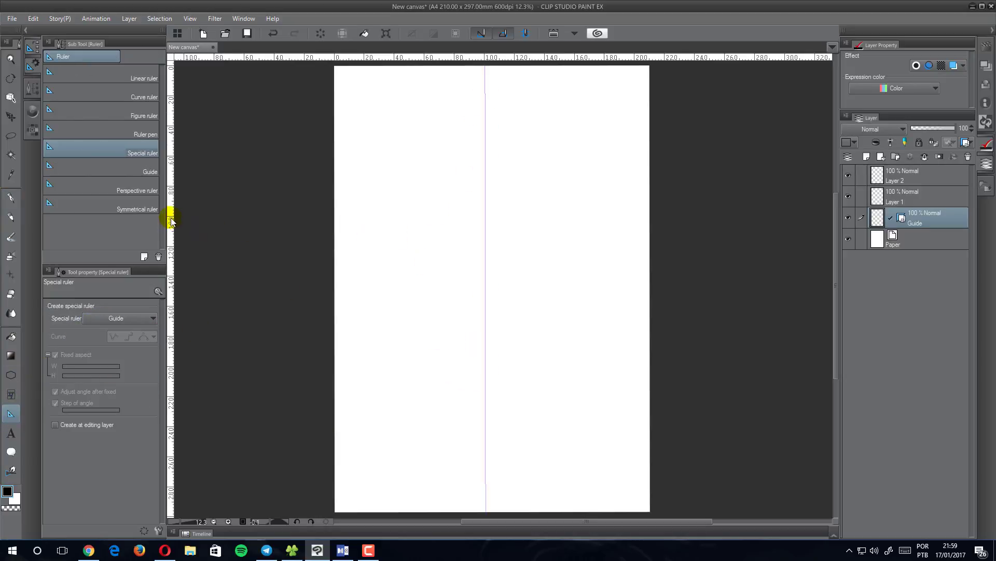
pyautogui.moveTo(171, 221)
pyautogui.mouseDown()
pyautogui.moveTo(146, 214)
pyautogui.moveTo(160, 205)
pyautogui.moveTo(377, 208)
pyautogui.mouseUp()
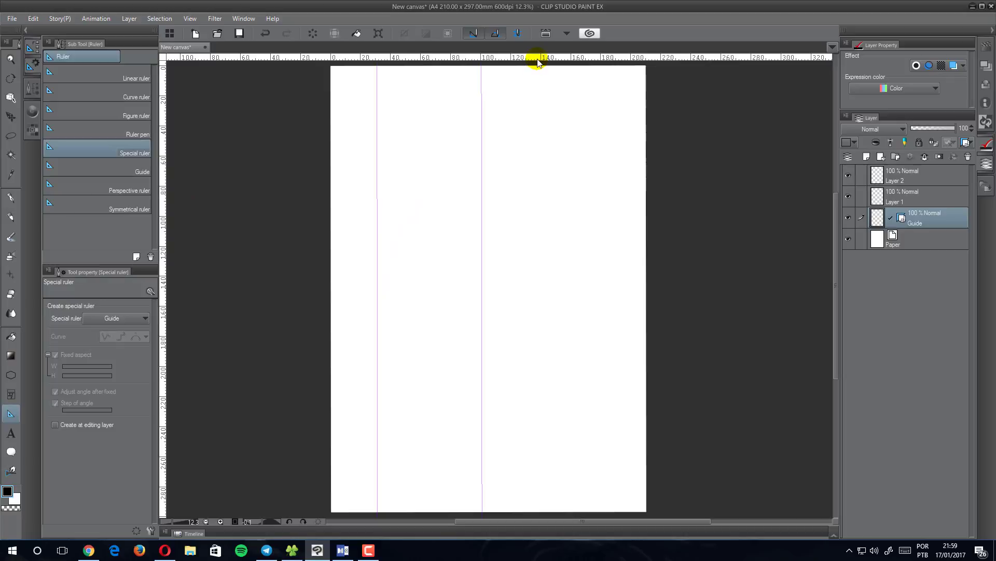
pyautogui.moveTo(538, 62); pyautogui.dragTo(560, 145)
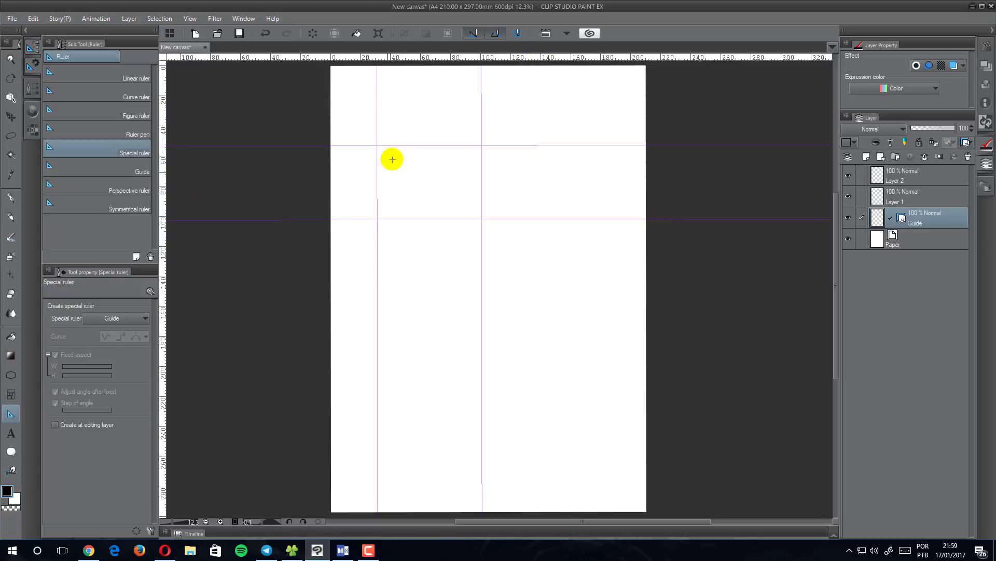
pyautogui.moveTo(392, 159); pyautogui.dragTo(406, 390)
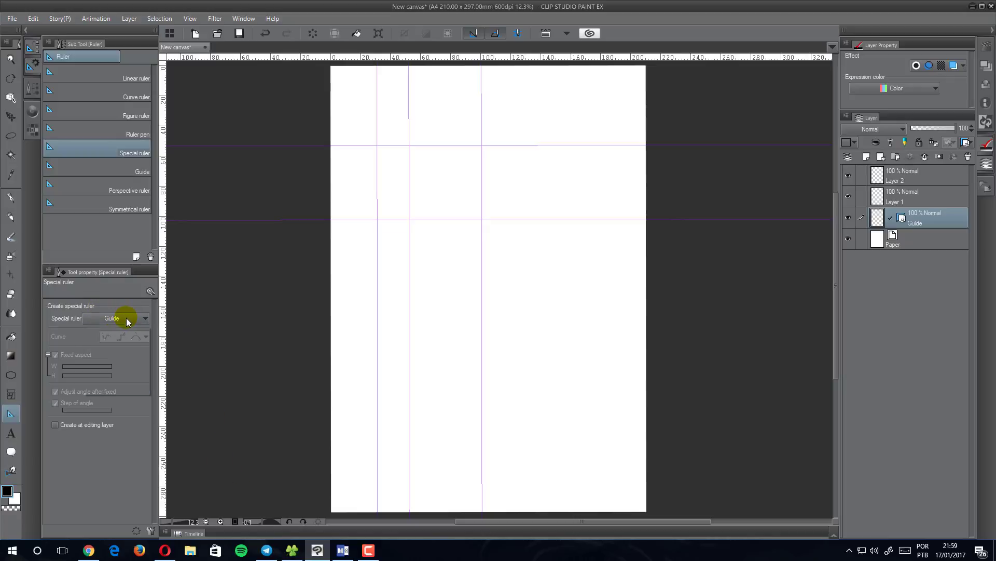
# Ink effect-line pen strokes that snap along the vertical and horizontal guides
pyautogui.click(110, 334)
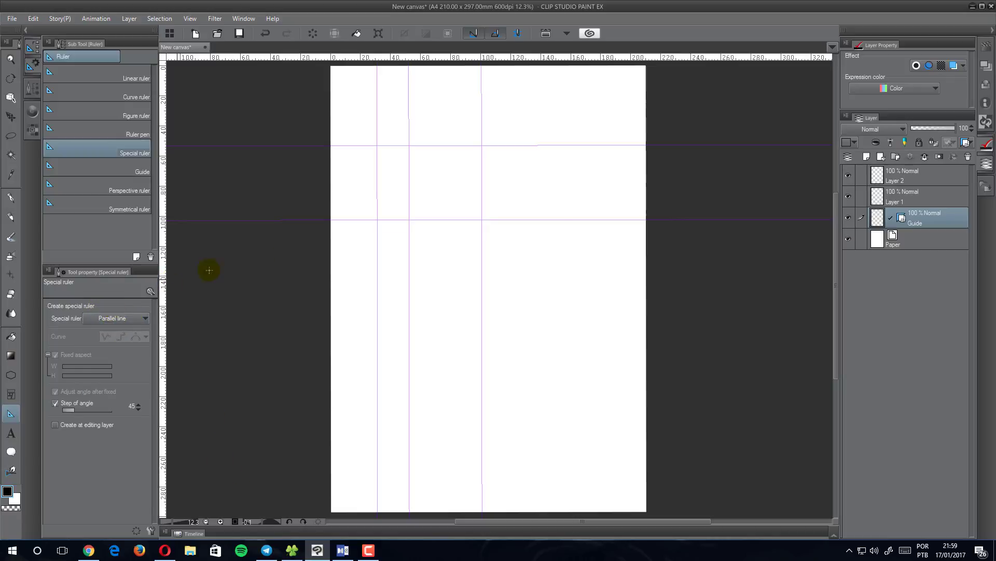
pyautogui.click(890, 219)
pyautogui.click(11, 201)
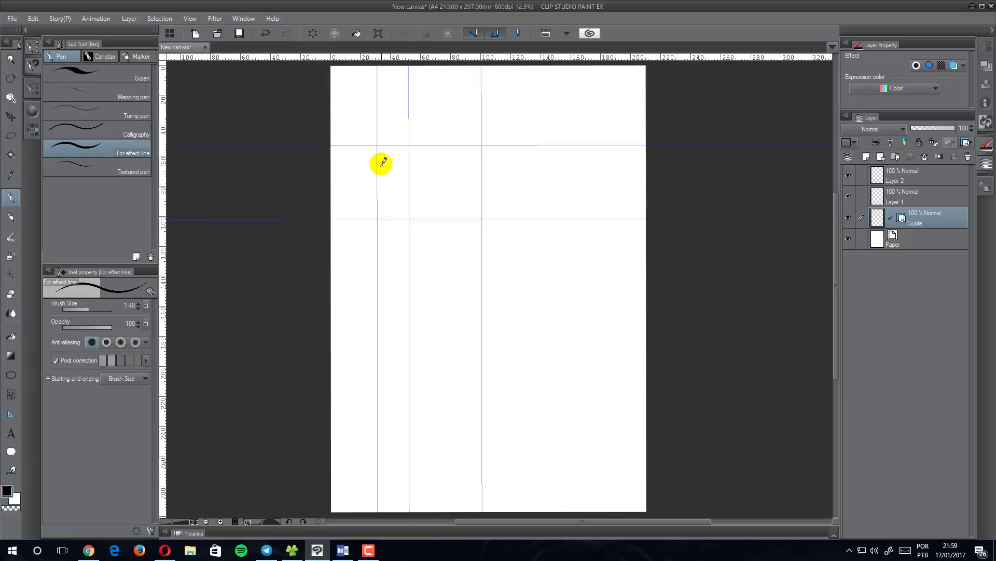
pyautogui.moveTo(379, 161); pyautogui.dragTo(382, 327)
pyautogui.moveTo(445, 169); pyautogui.dragTo(438, 374)
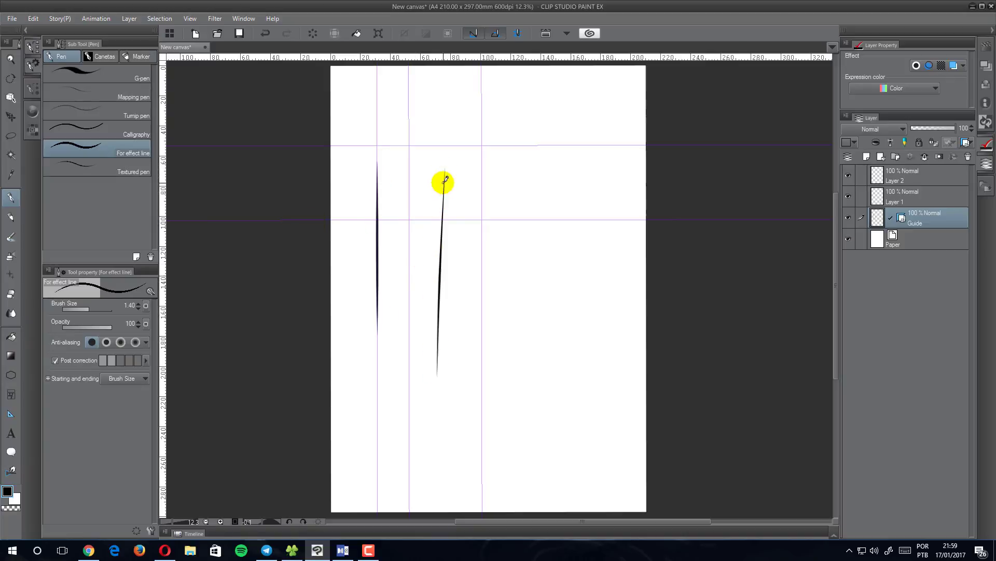
pyautogui.moveTo(409, 181); pyautogui.dragTo(410, 389)
pyautogui.moveTo(482, 179); pyautogui.dragTo(481, 410)
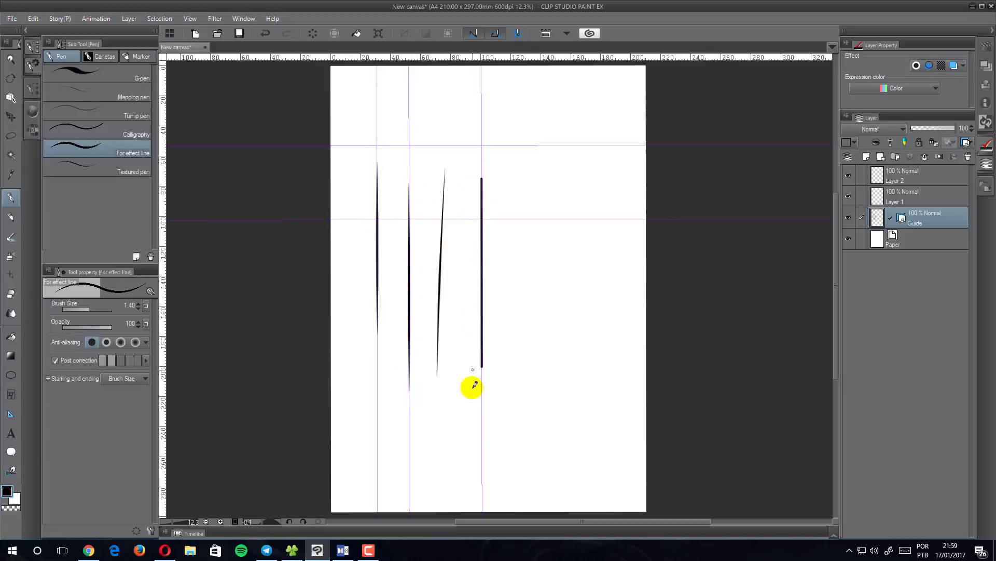
pyautogui.moveTo(360, 219); pyautogui.dragTo(623, 220)
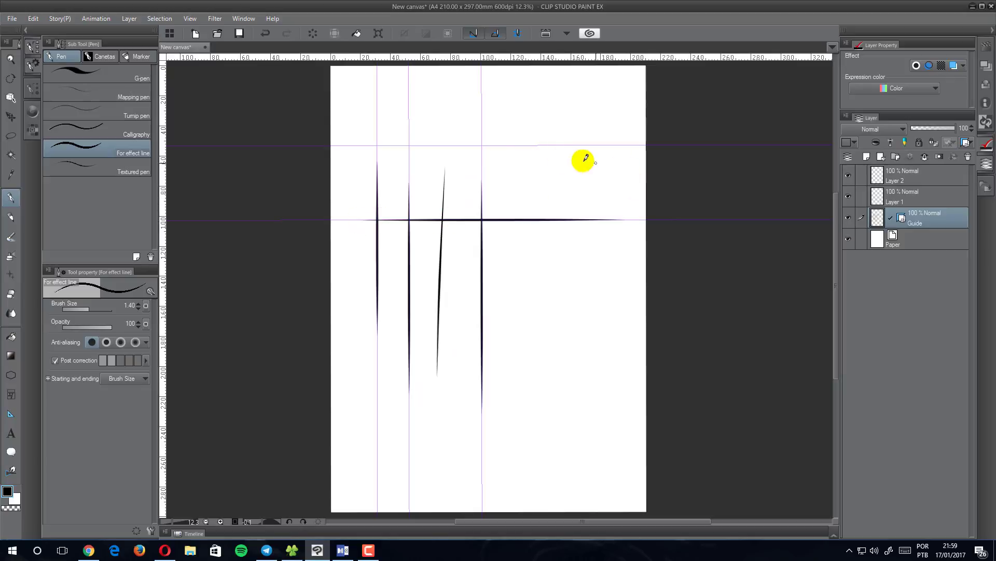
pyautogui.moveTo(361, 145); pyautogui.dragTo(592, 118)
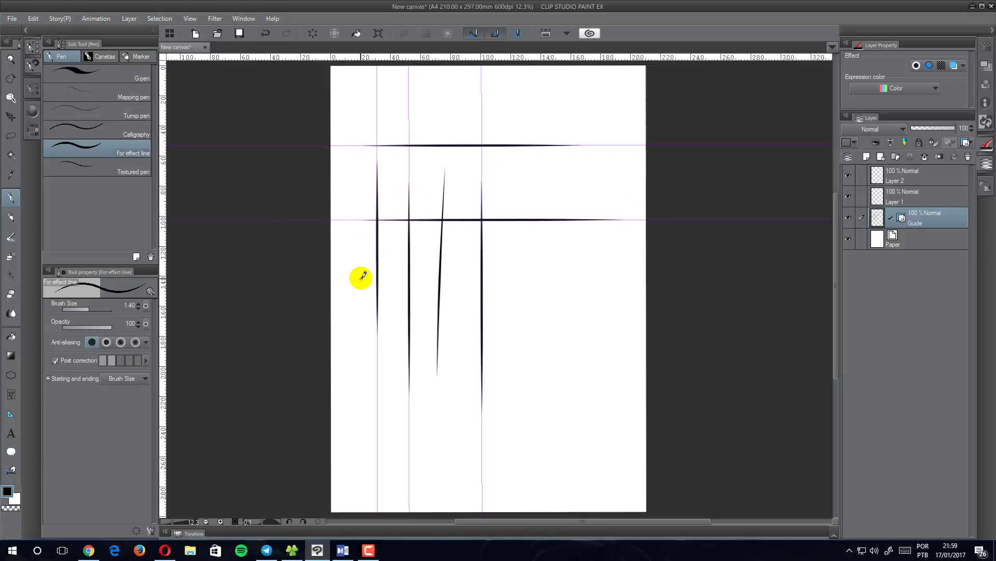
# Turn off guide snapping to draw a freehand S-shaped squiggle, then add more vertical strokes
pyautogui.click(475, 34)
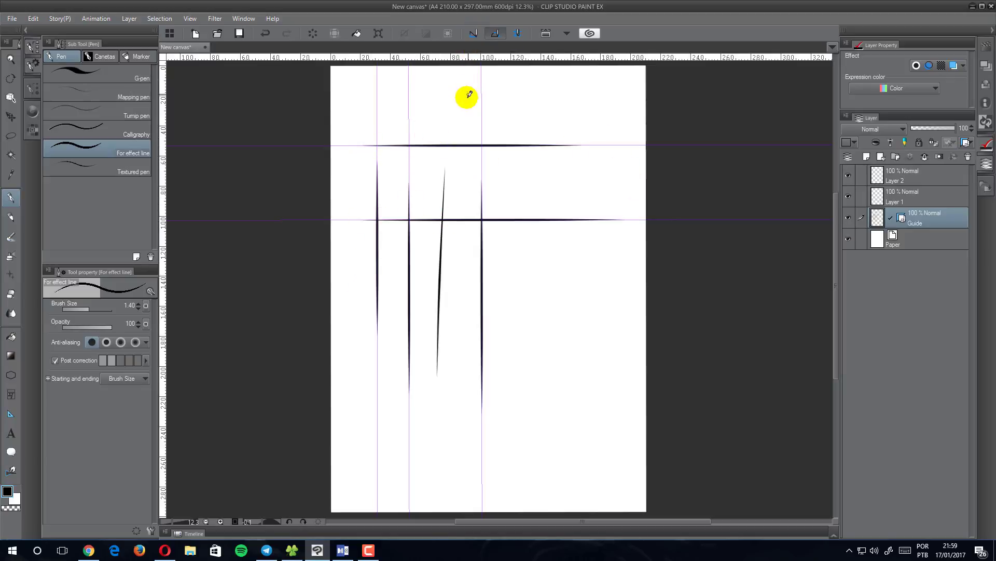
pyautogui.moveTo(539, 173)
pyautogui.mouseDown()
pyautogui.moveTo(482, 194)
pyautogui.moveTo(478, 167)
pyautogui.mouseUp()
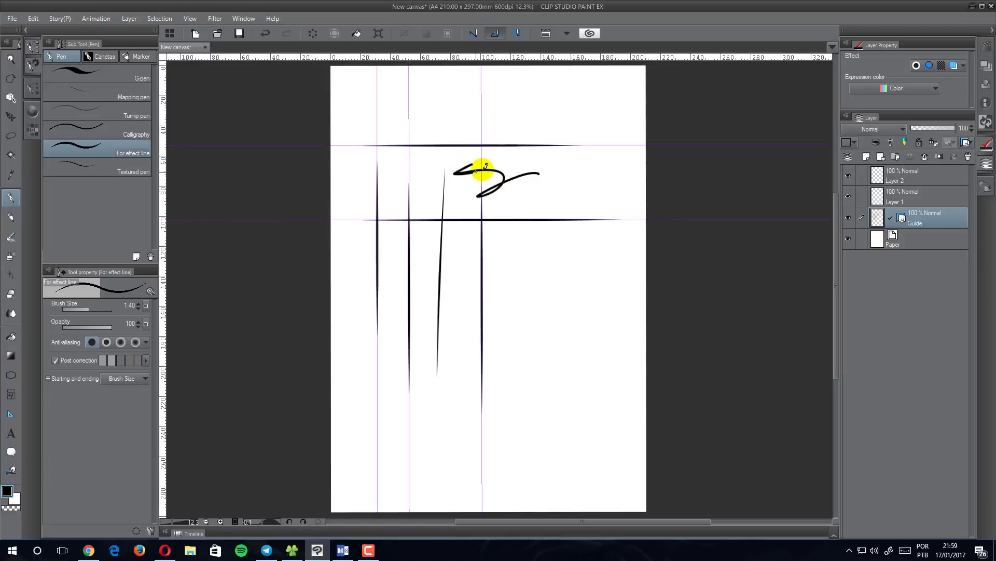
pyautogui.moveTo(482, 116); pyautogui.dragTo(482, 164)
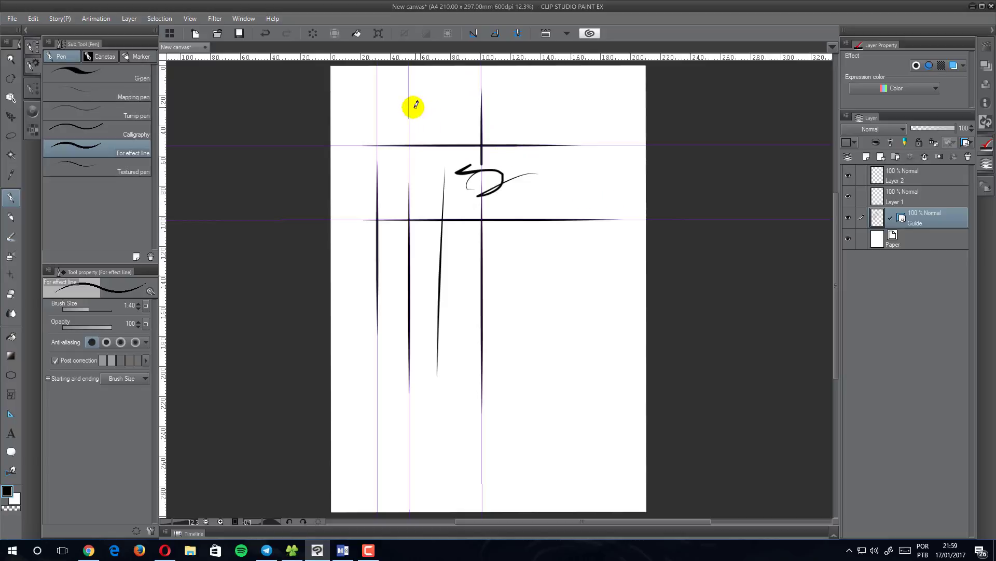
pyautogui.moveTo(409, 90); pyautogui.dragTo(408, 208)
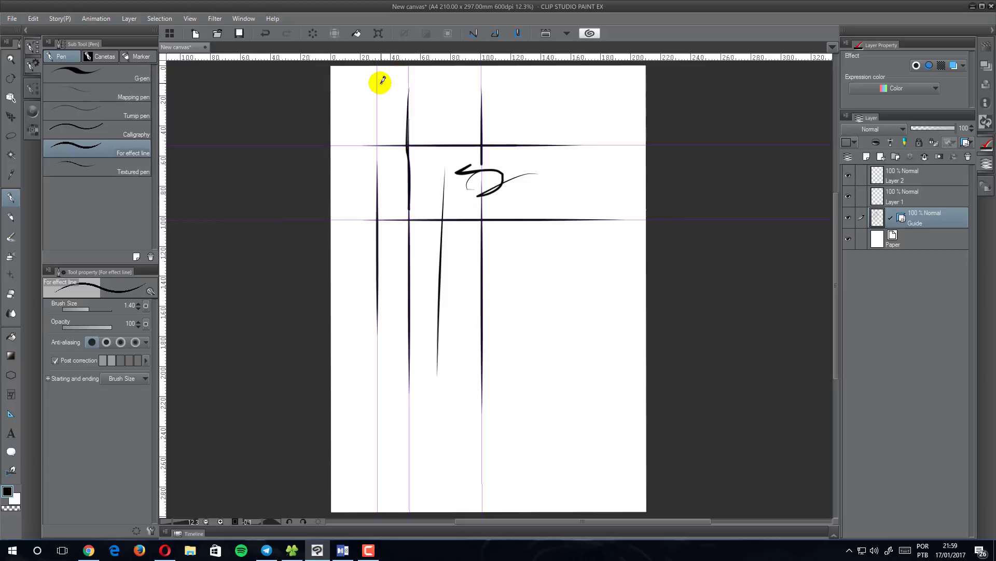
pyautogui.moveTo(379, 82); pyautogui.dragTo(379, 191)
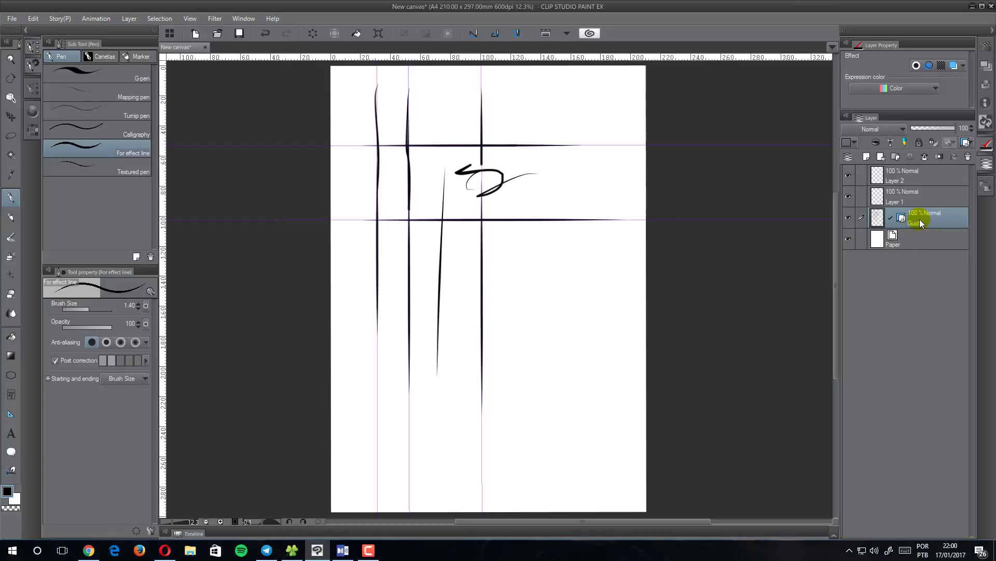
# Delete the Guide layer, test-place and remove new guides, and select the Perspective ruler
pyautogui.click(968, 157)
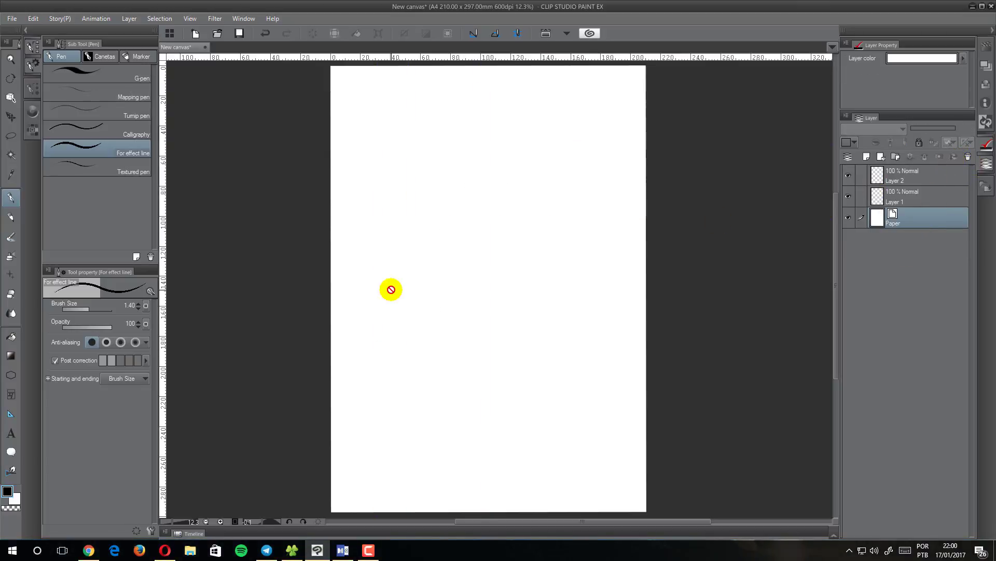
pyautogui.click(11, 414)
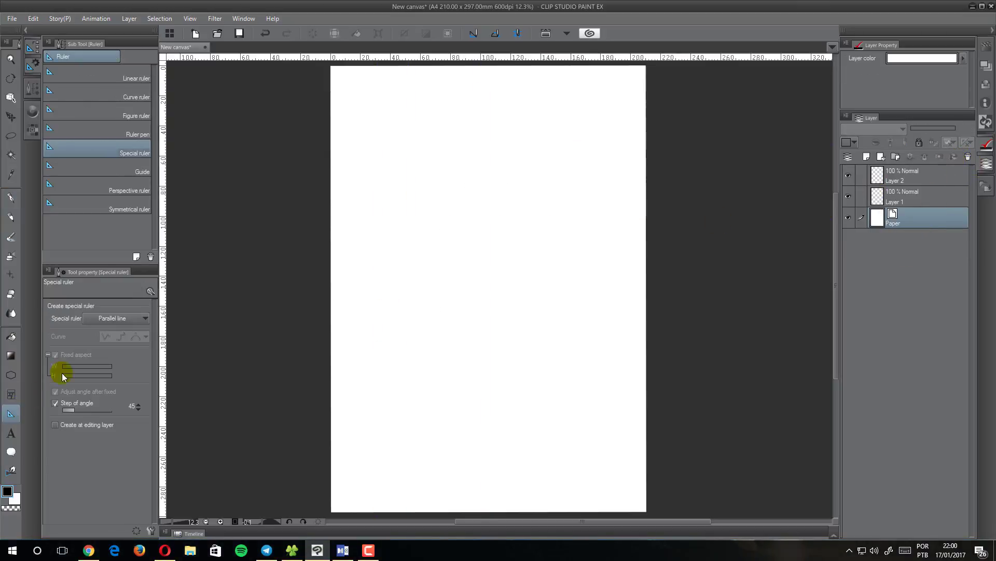
pyautogui.click(119, 318)
pyautogui.click(89, 168)
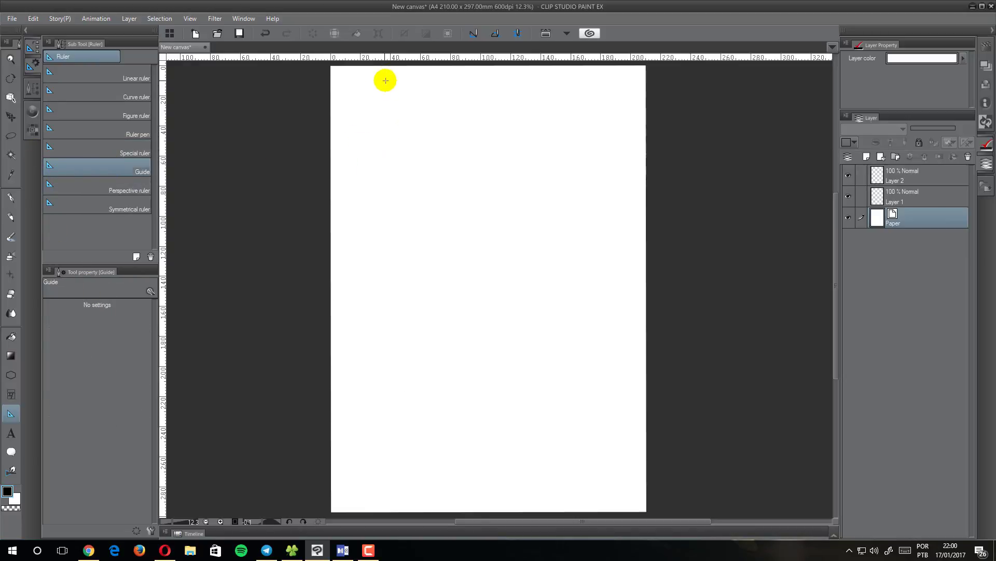
pyautogui.moveTo(385, 82)
pyautogui.mouseDown()
pyautogui.moveTo(366, 178)
pyautogui.moveTo(451, 148)
pyautogui.mouseUp()
pyautogui.moveTo(407, 107); pyautogui.dragTo(407, 239)
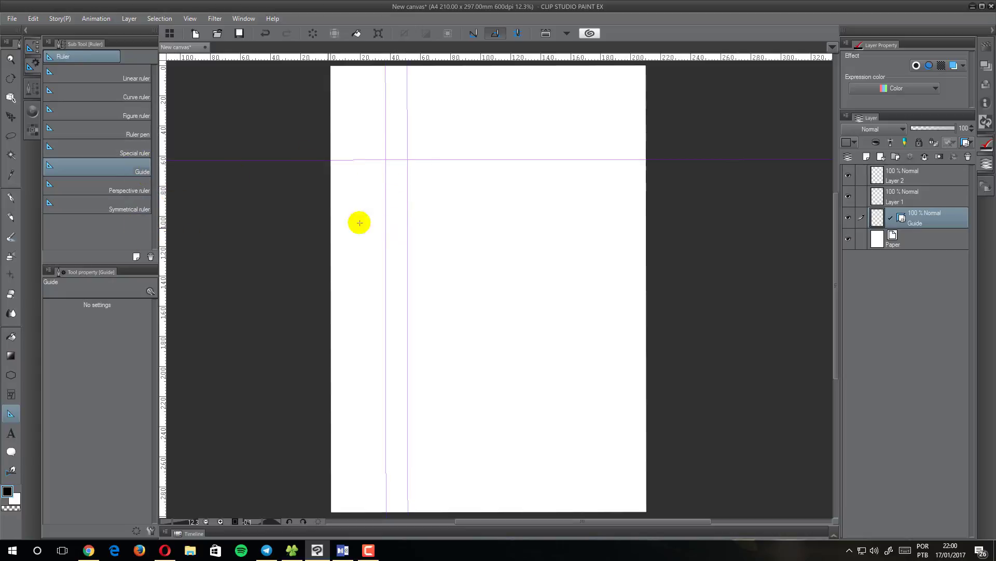
pyautogui.click(968, 157)
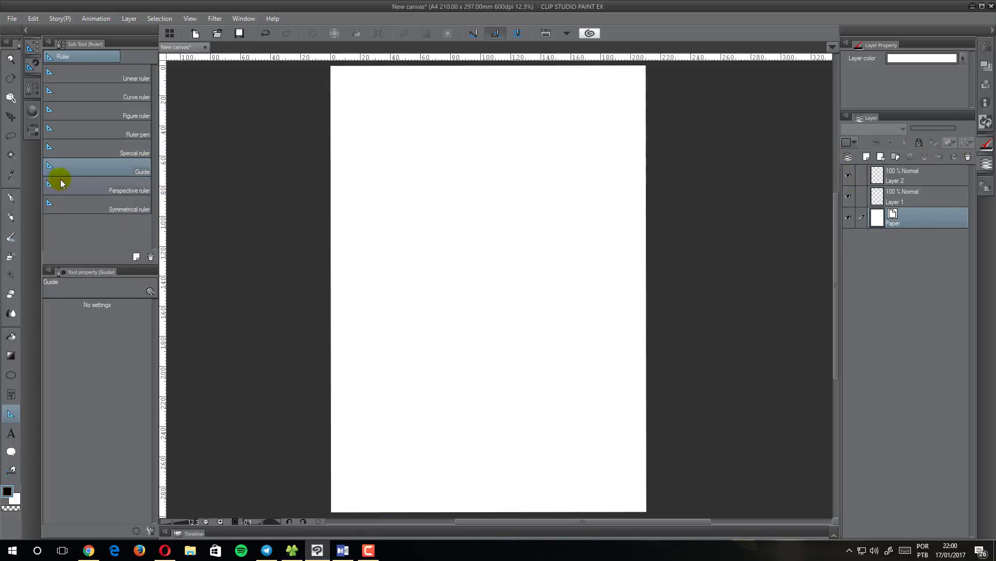
pyautogui.click(100, 192)
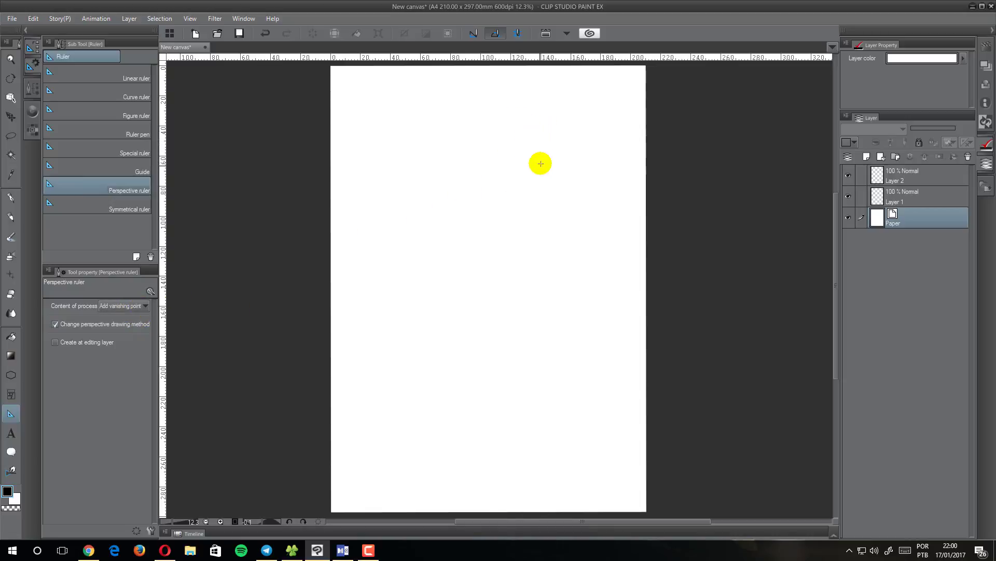
# Create the perspective ruler from a diagonal and a vertical line, then preview the Create Perspective Ruler dialog
pyautogui.moveTo(540, 163); pyautogui.dragTo(428, 327)
pyautogui.moveTo(540, 156); pyautogui.dragTo(545, 332)
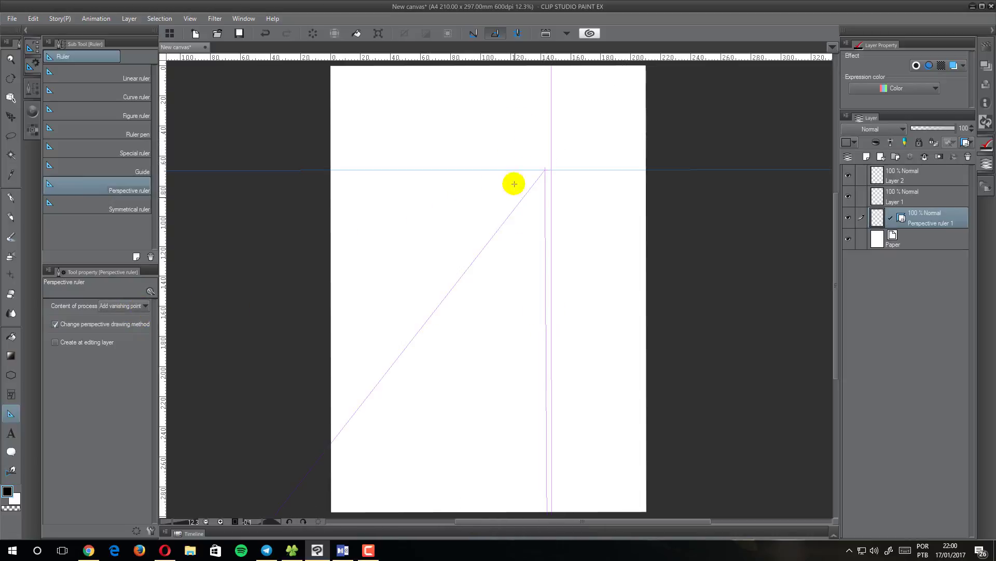
pyautogui.click(130, 19)
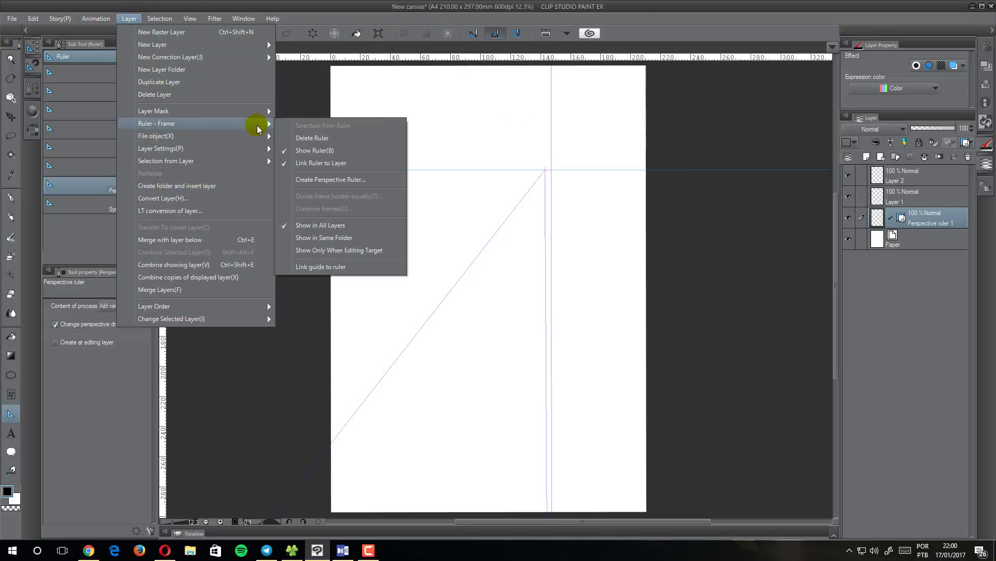
pyautogui.moveTo(157, 123)
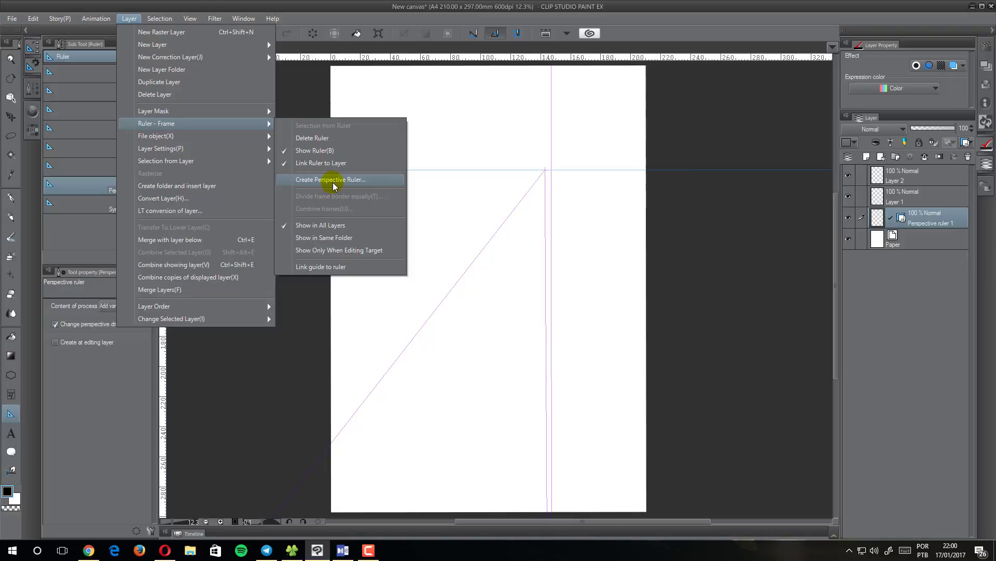
pyautogui.click(341, 180)
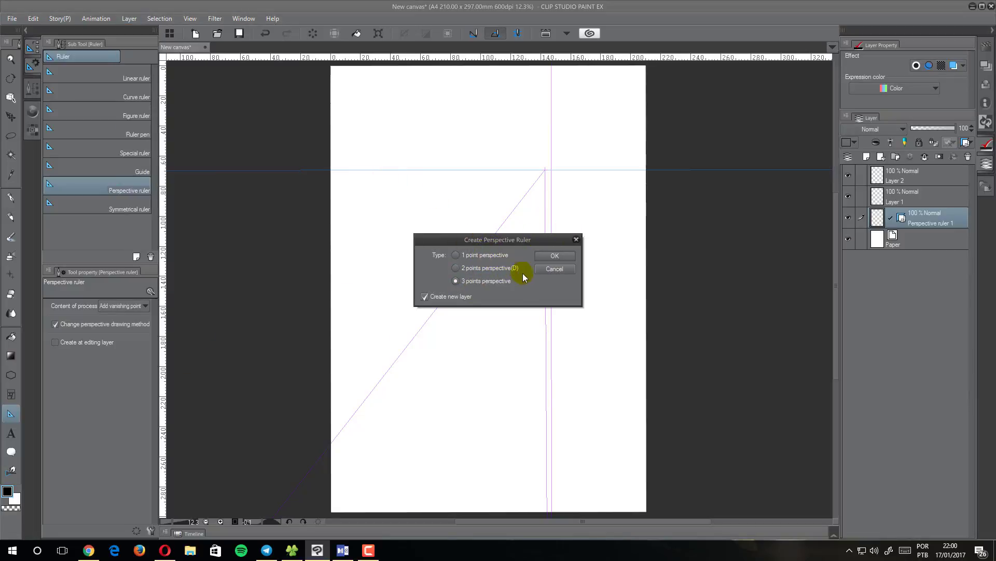
pyautogui.click(556, 270)
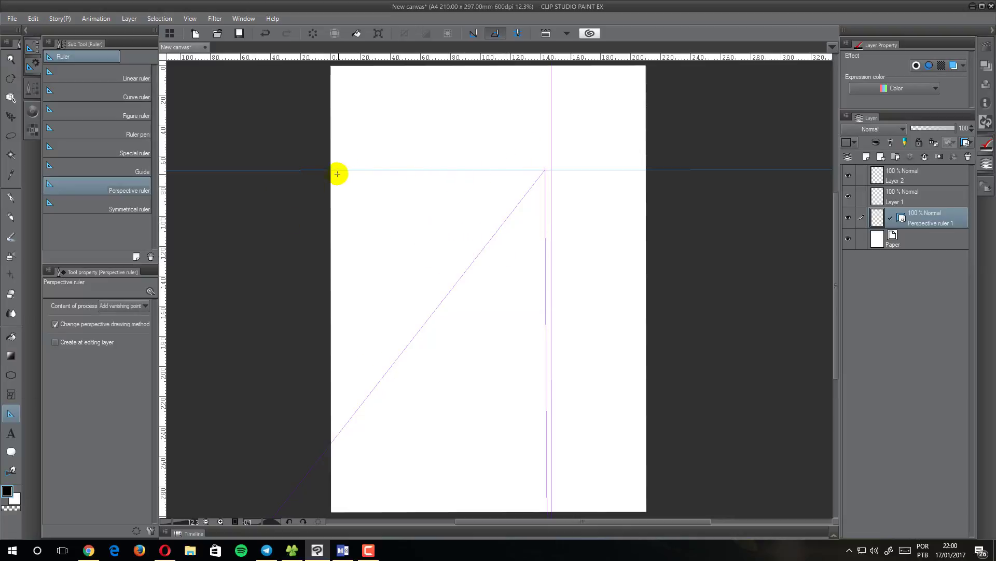
# Add vanishing points on the left, near the page top and at the right edge, undoing the right-edge one
pyautogui.moveTo(338, 172); pyautogui.dragTo(414, 265)
pyautogui.moveTo(340, 170); pyautogui.dragTo(355, 288)
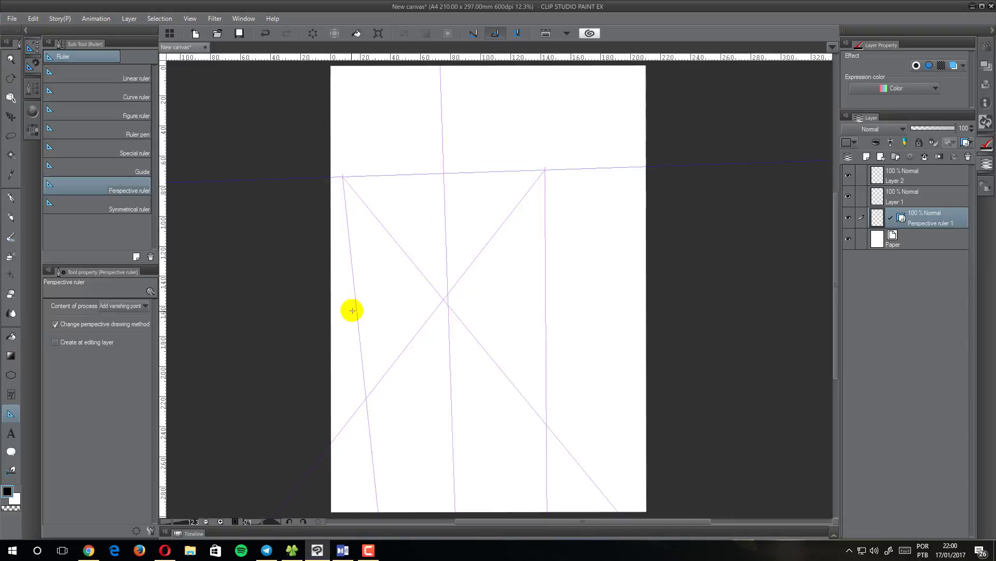
pyautogui.moveTo(507, 89)
pyautogui.mouseDown()
pyautogui.moveTo(499, 112)
pyautogui.moveTo(538, 209)
pyautogui.mouseUp()
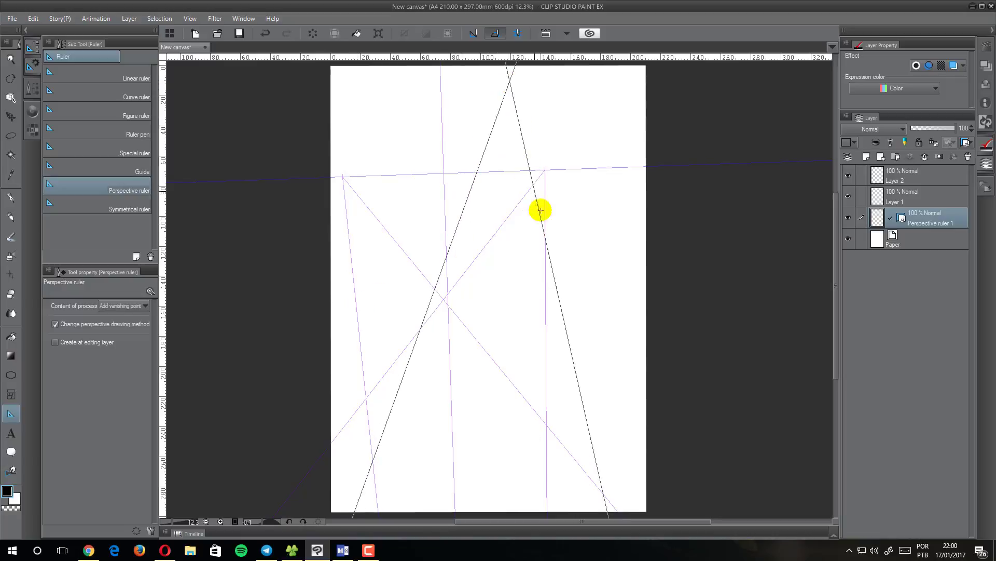
pyautogui.moveTo(595, 262); pyautogui.dragTo(443, 351)
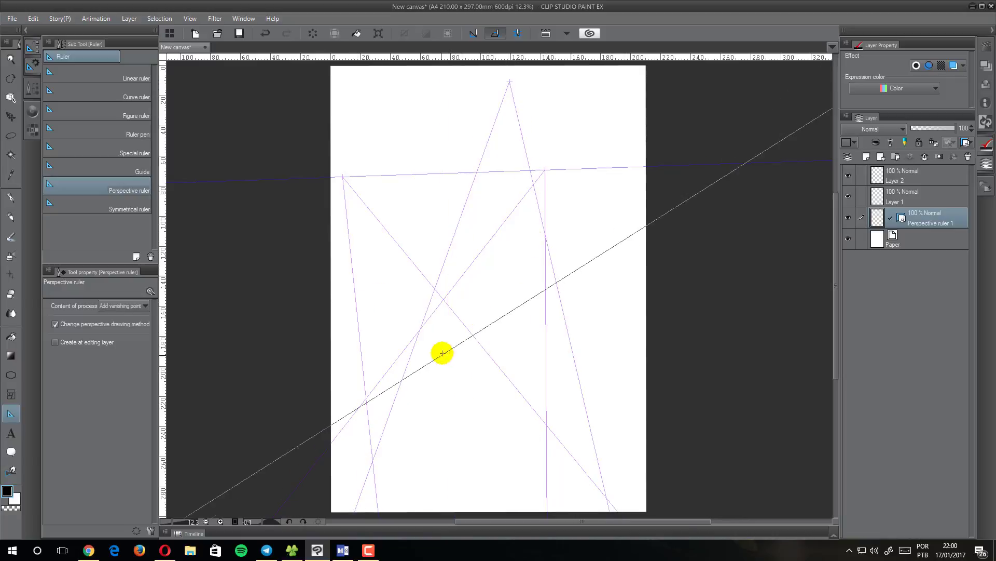
pyautogui.moveTo(488, 441); pyautogui.dragTo(618, 265)
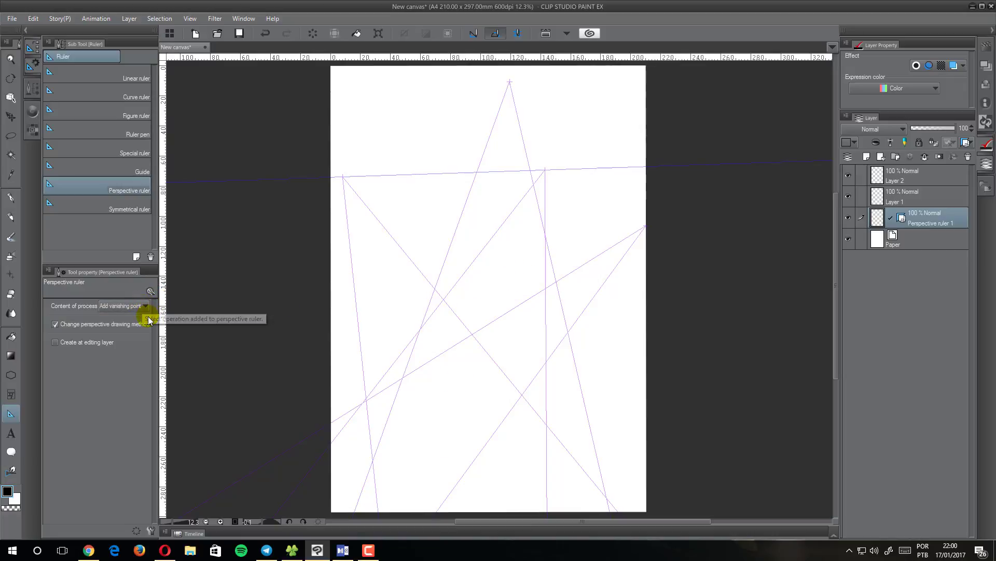
pyautogui.hotkey('ctrl', 'z')
pyautogui.hotkey('ctrl', 'z')
pyautogui.hotkey('ctrl', 'z')
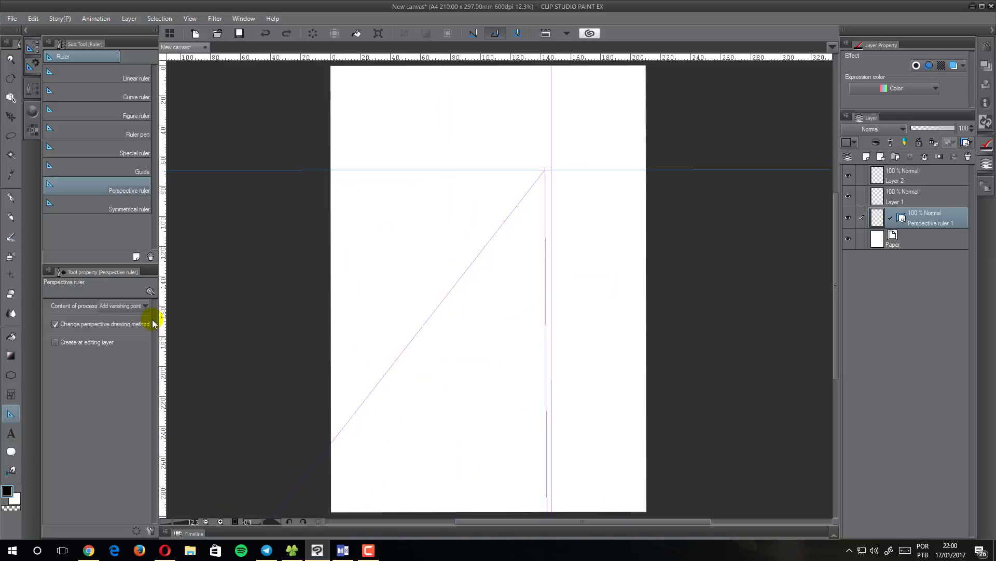
# Restore the left and top vanishing points and set Content of process to Delete vanishing point
pyautogui.click(138, 306)
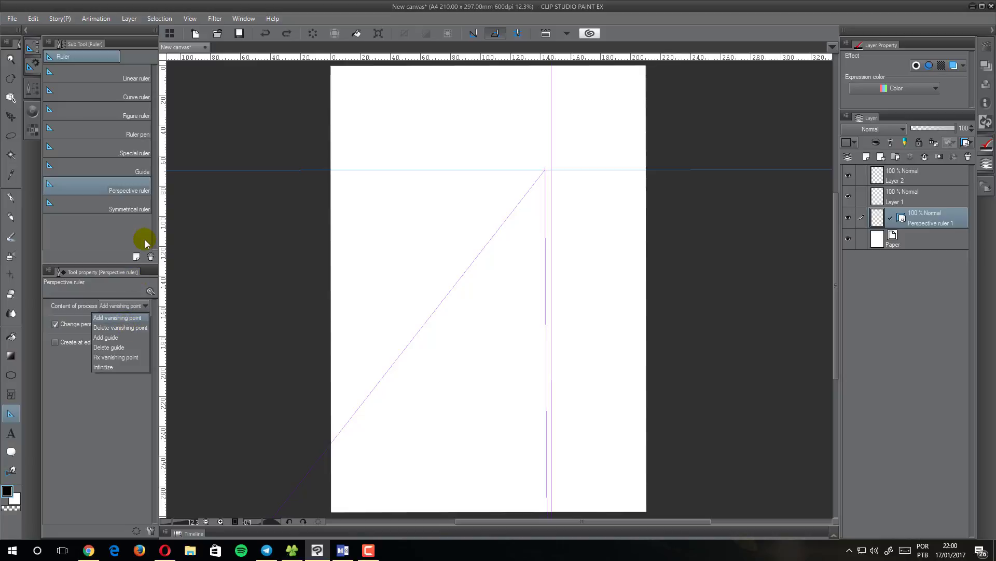
pyautogui.click(120, 421)
pyautogui.hotkey('ctrl', 'y')
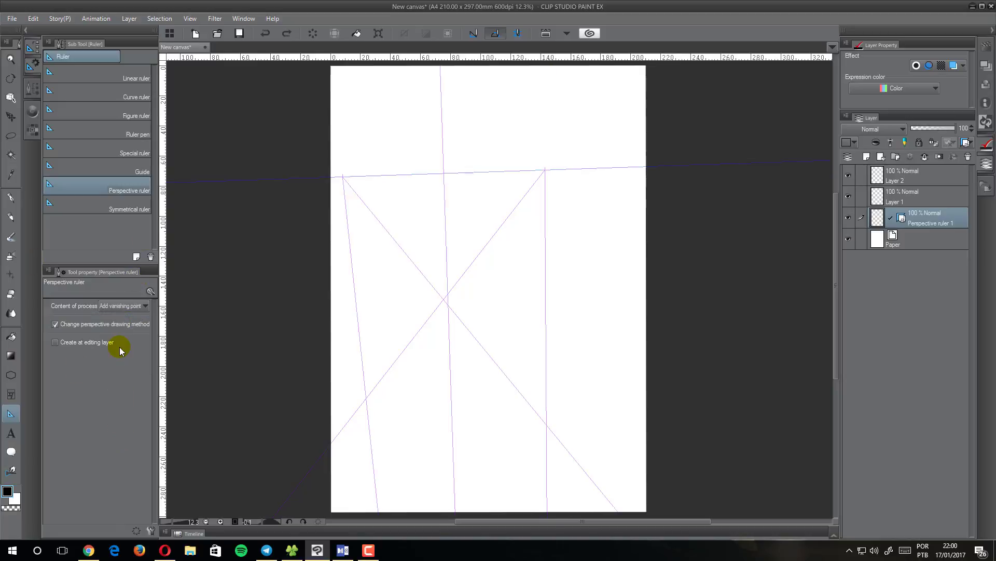
pyautogui.hotkey('ctrl', 'y')
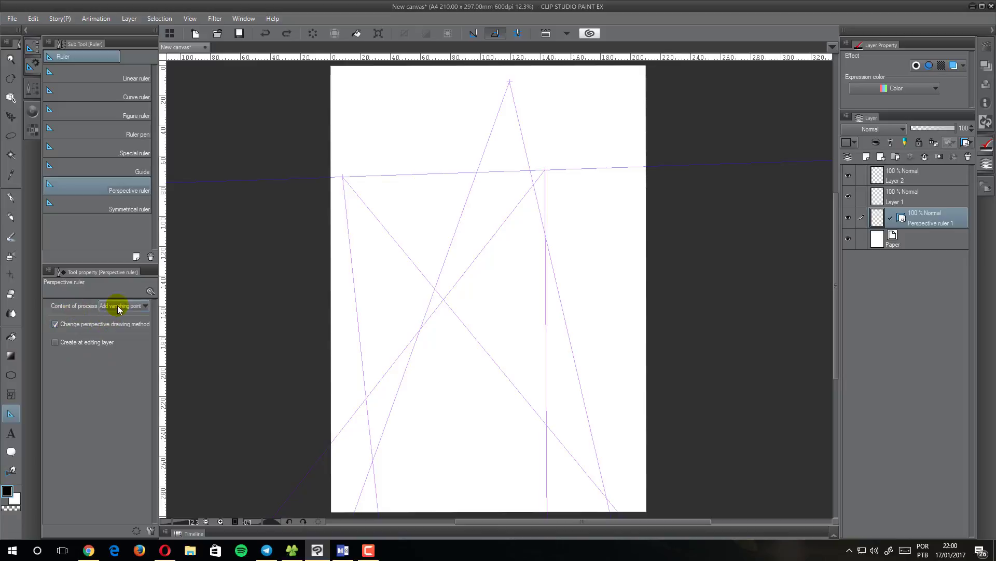
pyautogui.click(119, 306)
pyautogui.click(123, 327)
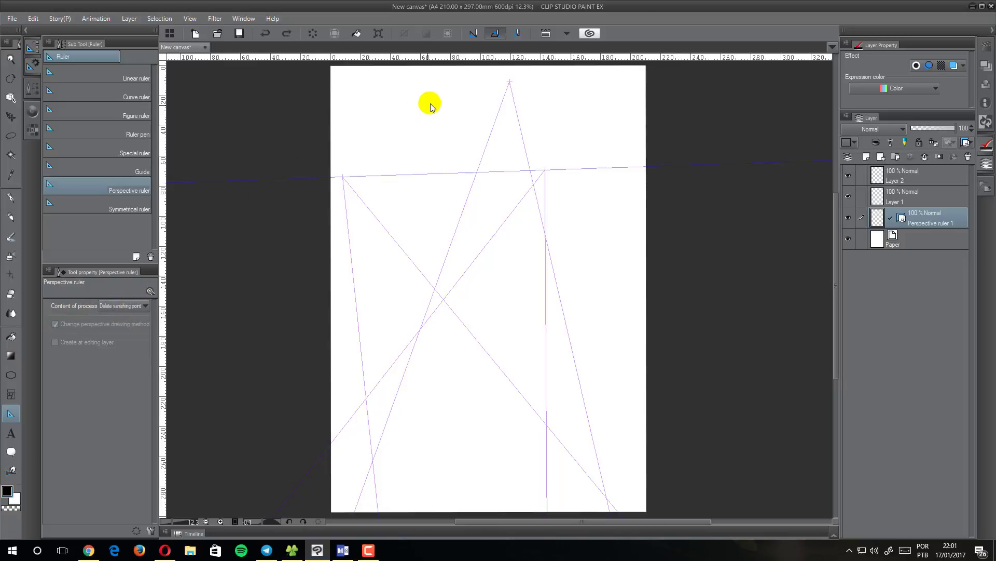
# Delete the top and left vanishing points and add seven guides radiating from the remaining one
pyautogui.click(510, 82)
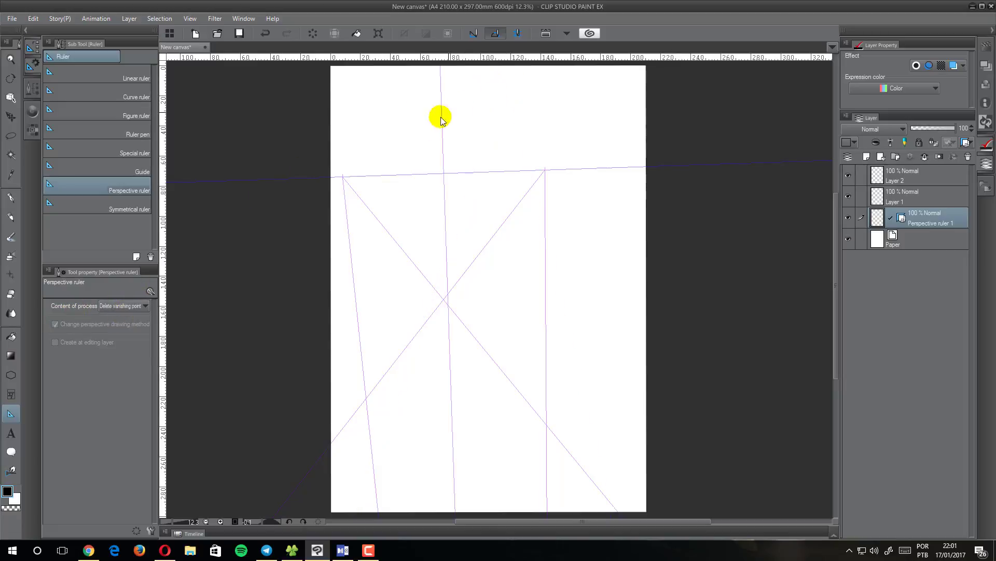
pyautogui.click(344, 178)
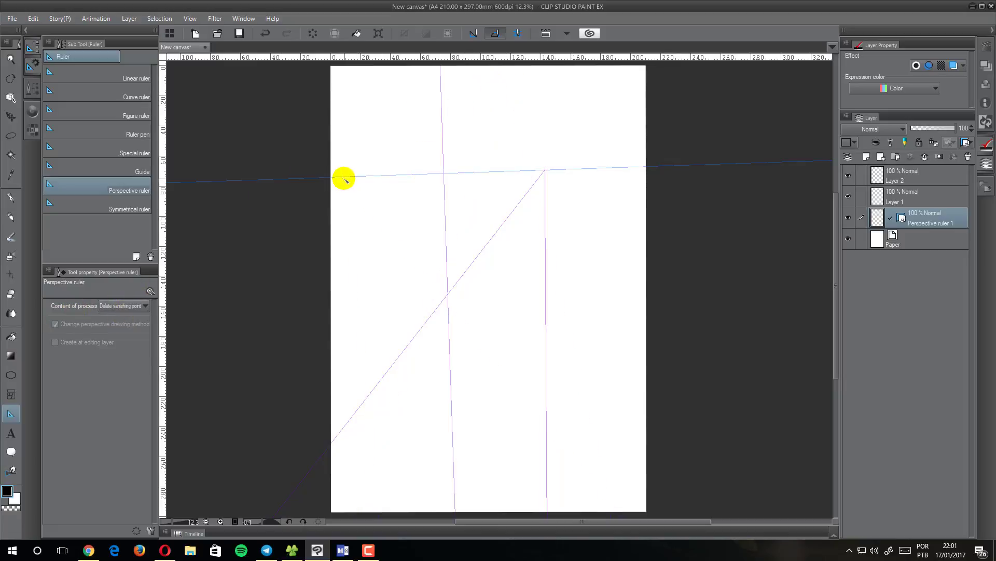
pyautogui.click(126, 306)
pyautogui.click(116, 335)
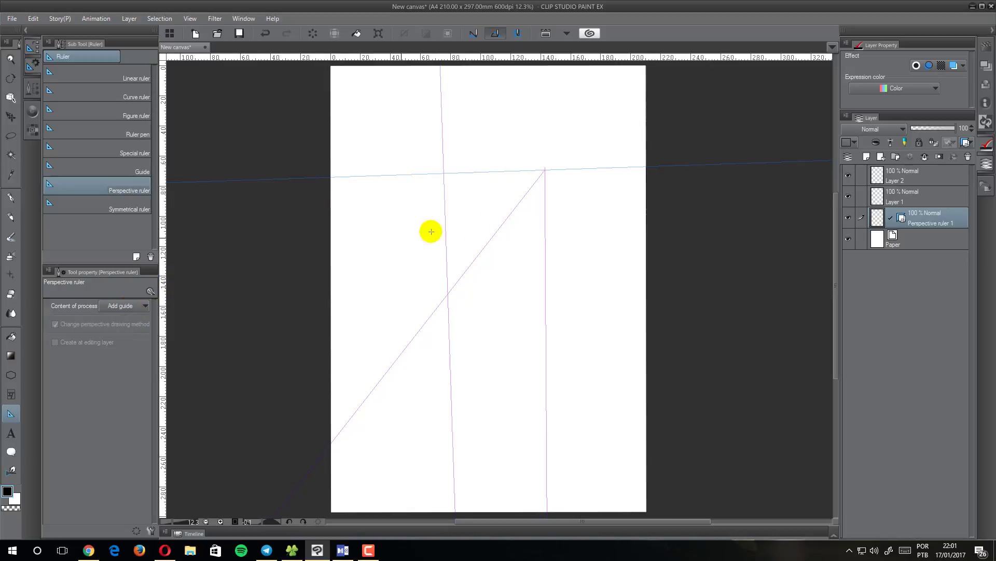
pyautogui.click(534, 208)
pyautogui.click(497, 278)
pyautogui.click(406, 292)
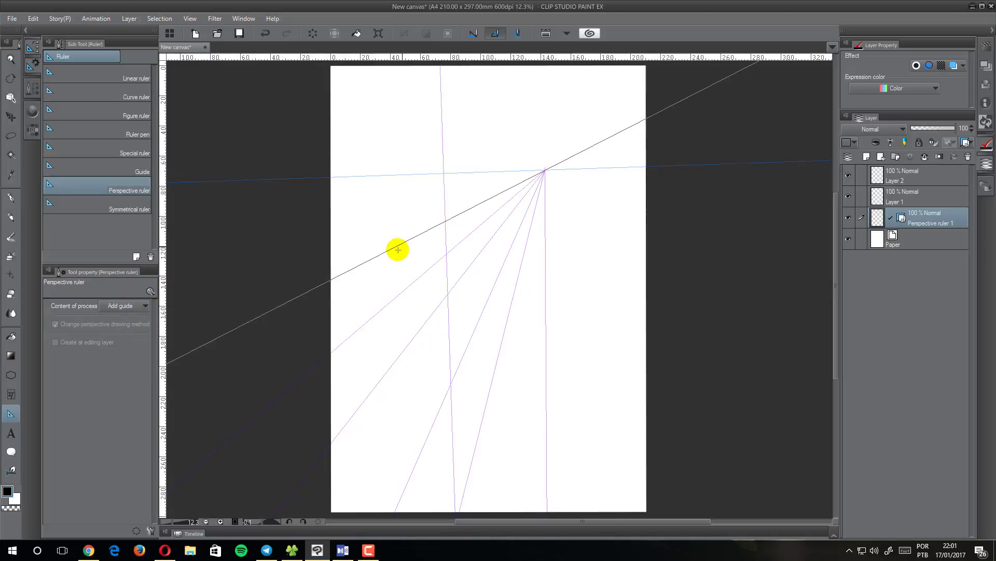
pyautogui.click(398, 250)
pyautogui.click(551, 177)
pyautogui.click(542, 204)
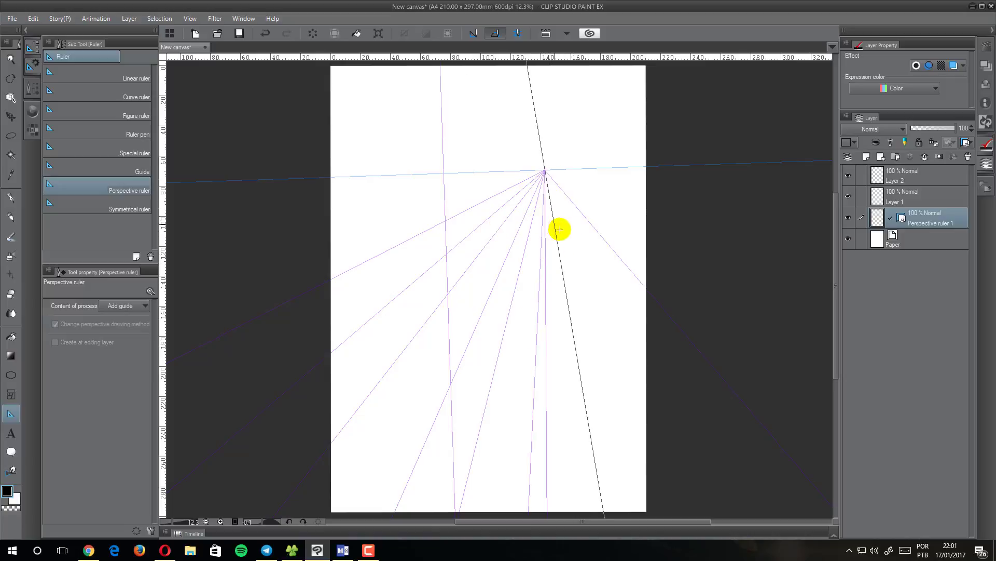
pyautogui.click(559, 229)
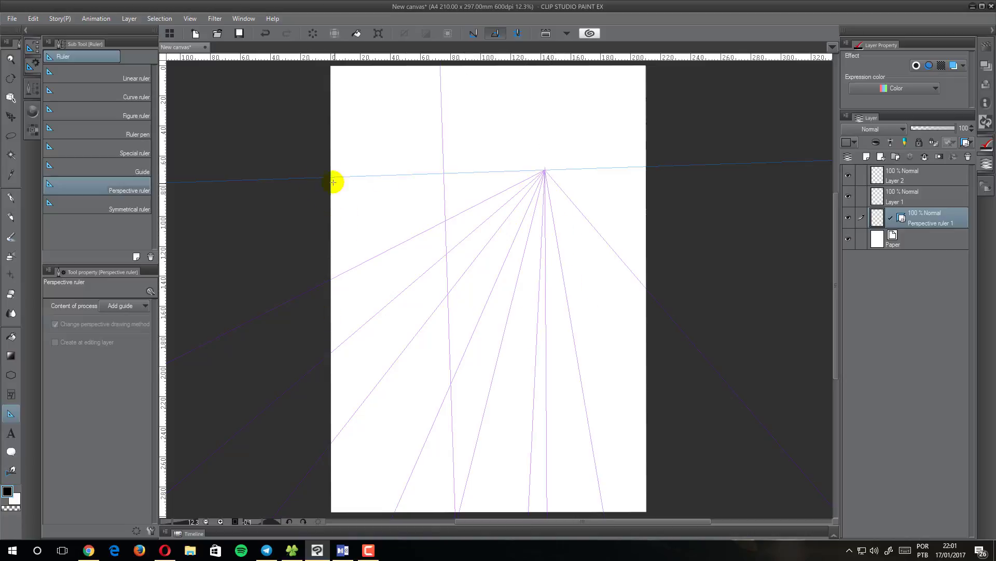
# Delete two down-left guide lines and set Content of process to Fix vanishing point
pyautogui.click(136, 310)
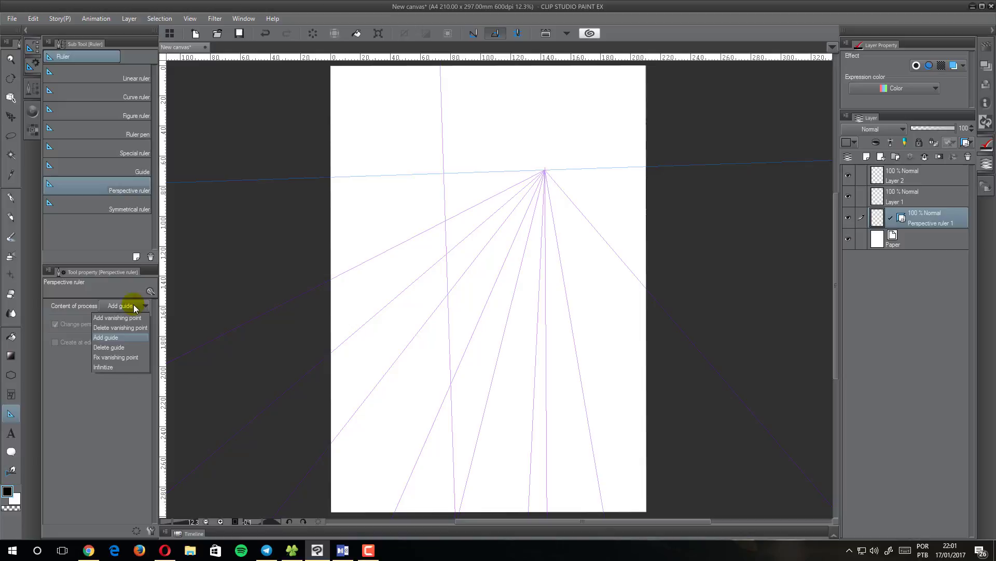
pyautogui.click(112, 348)
pyautogui.click(363, 263)
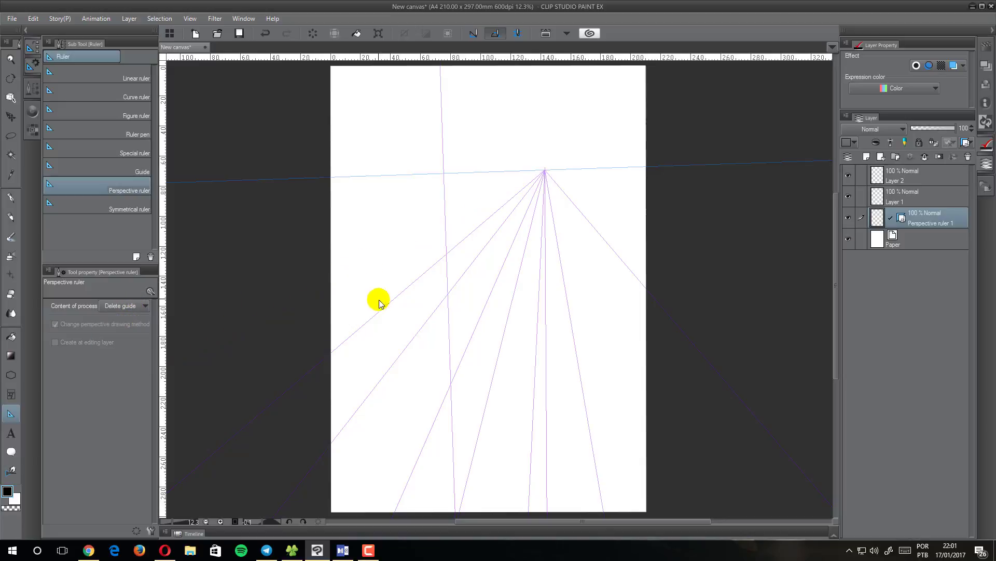
pyautogui.click(489, 302)
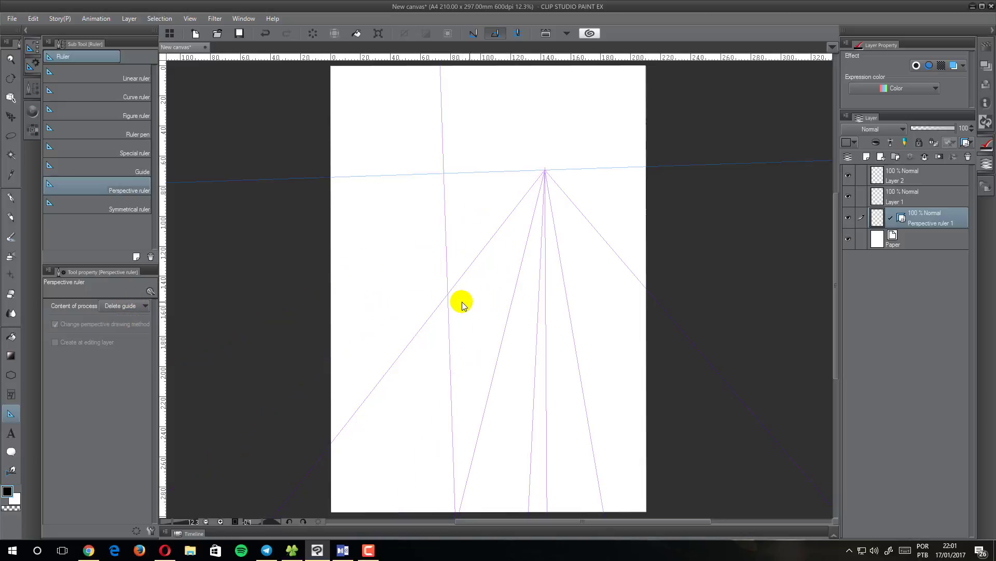
pyautogui.click(111, 307)
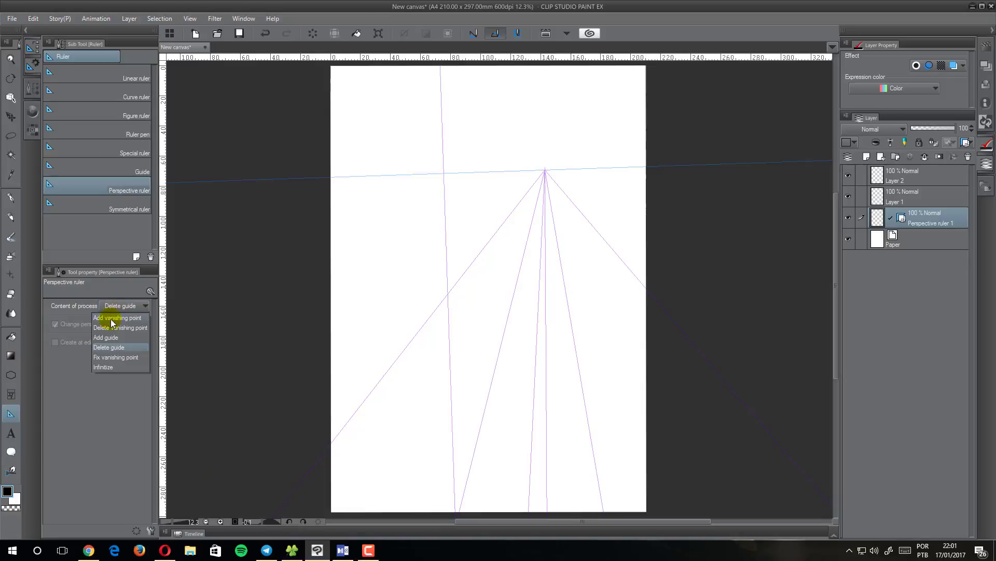
pyautogui.click(113, 358)
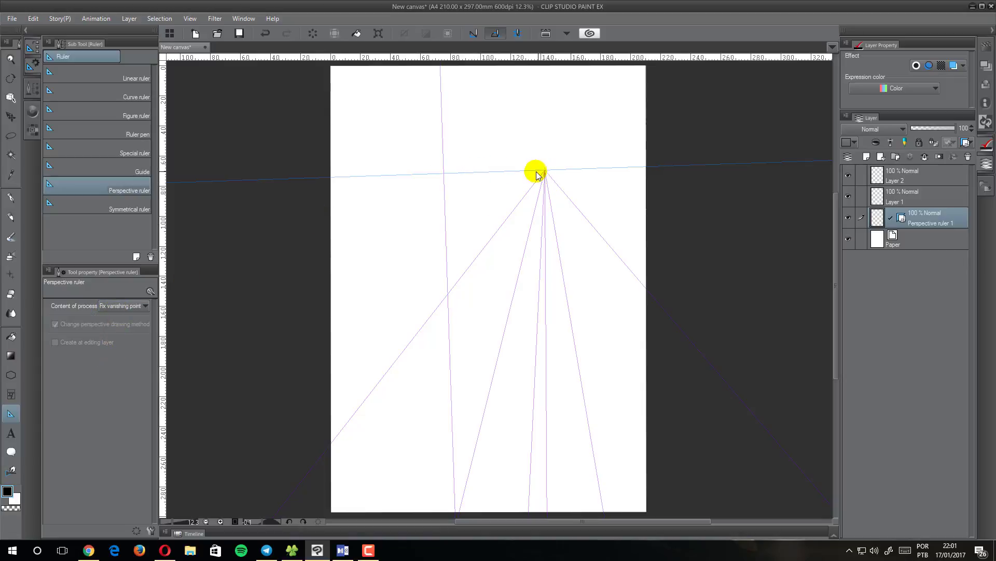
# Select the perspective ruler with the Object tool and move its vanishing point up and back down
pyautogui.click(10, 98)
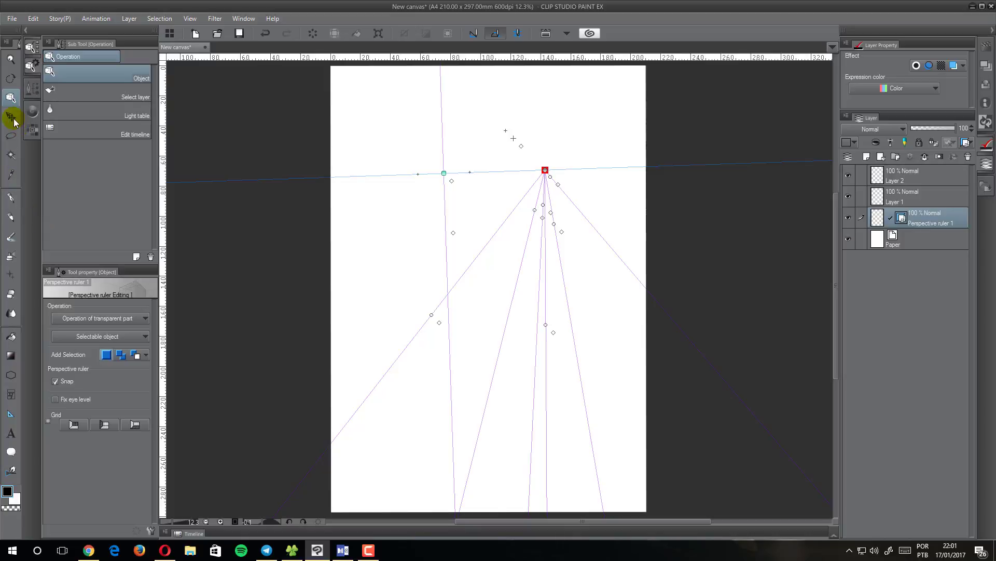
pyautogui.click(10, 414)
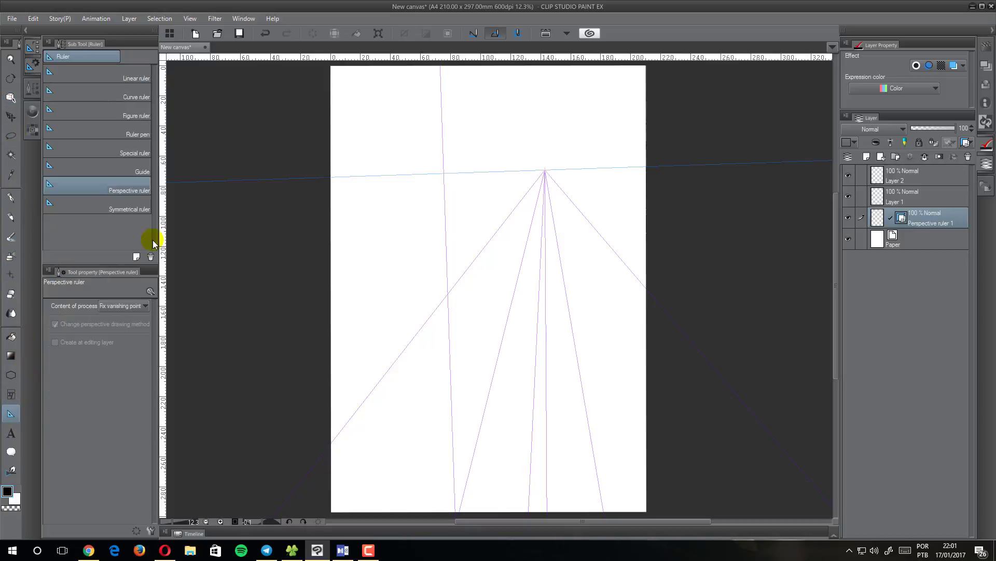
pyautogui.click(123, 308)
pyautogui.click(130, 306)
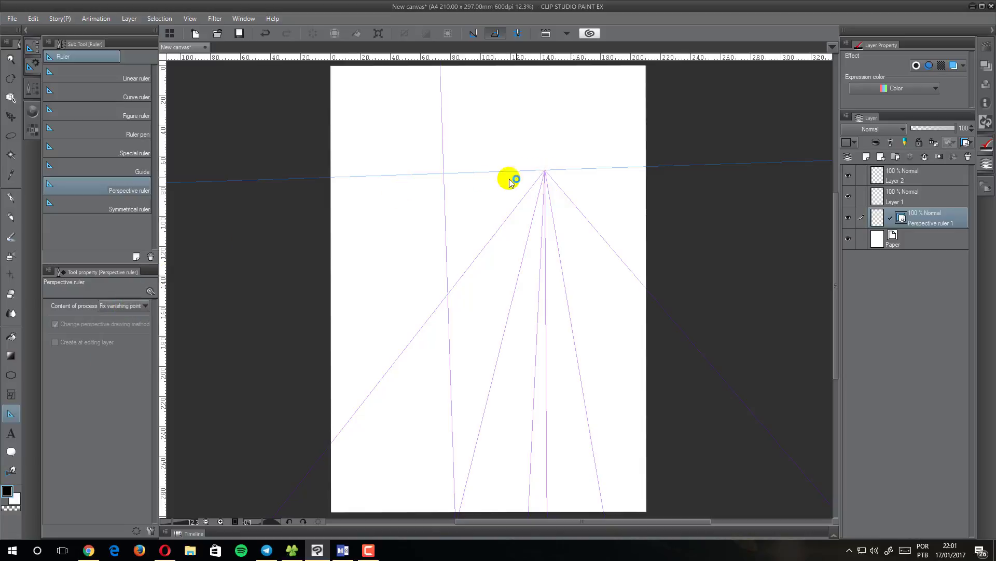
pyautogui.click(11, 98)
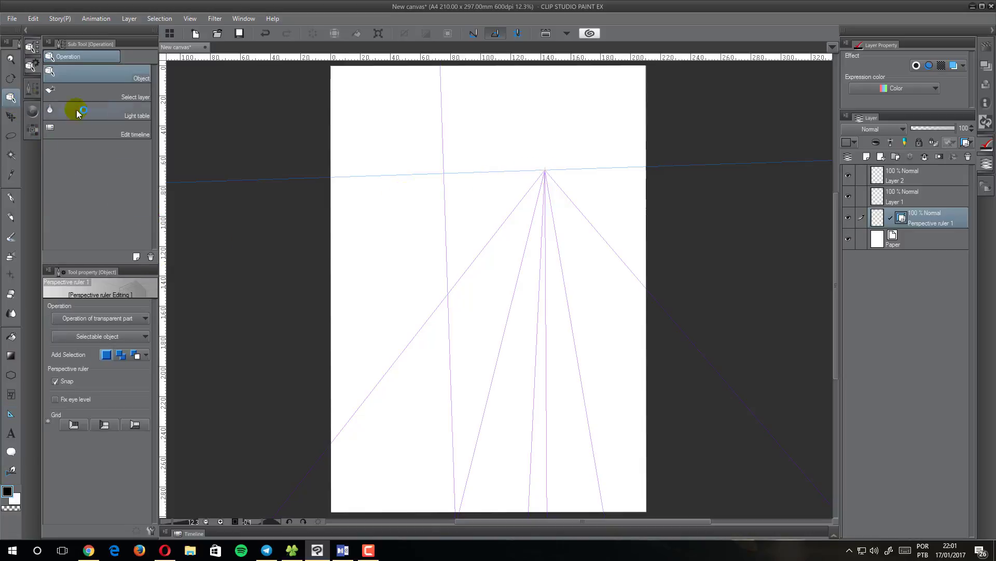
pyautogui.click(546, 171)
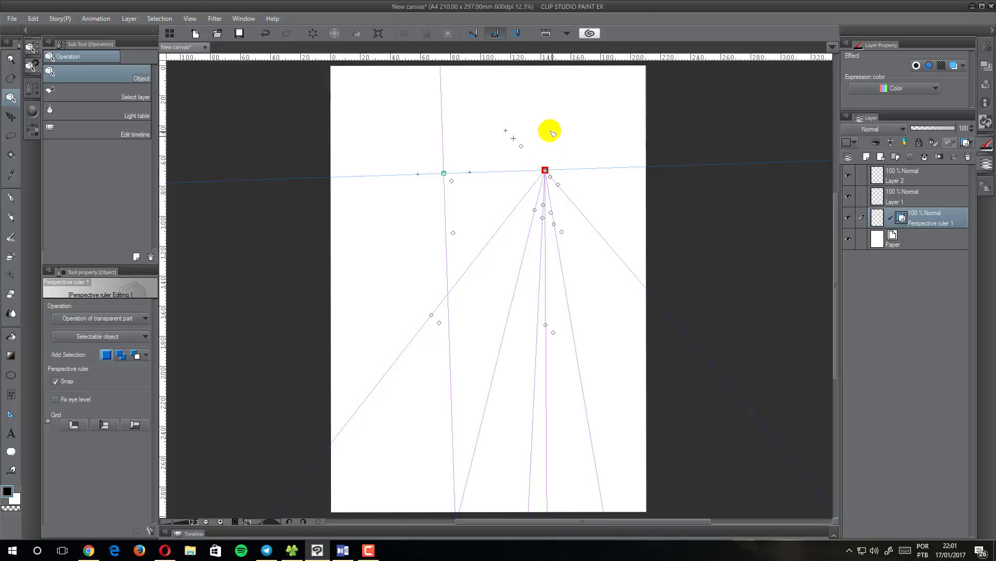
pyautogui.moveTo(443, 173)
pyautogui.mouseDown()
pyautogui.moveTo(455, 150)
pyautogui.moveTo(423, 315)
pyautogui.moveTo(405, 149)
pyautogui.mouseUp()
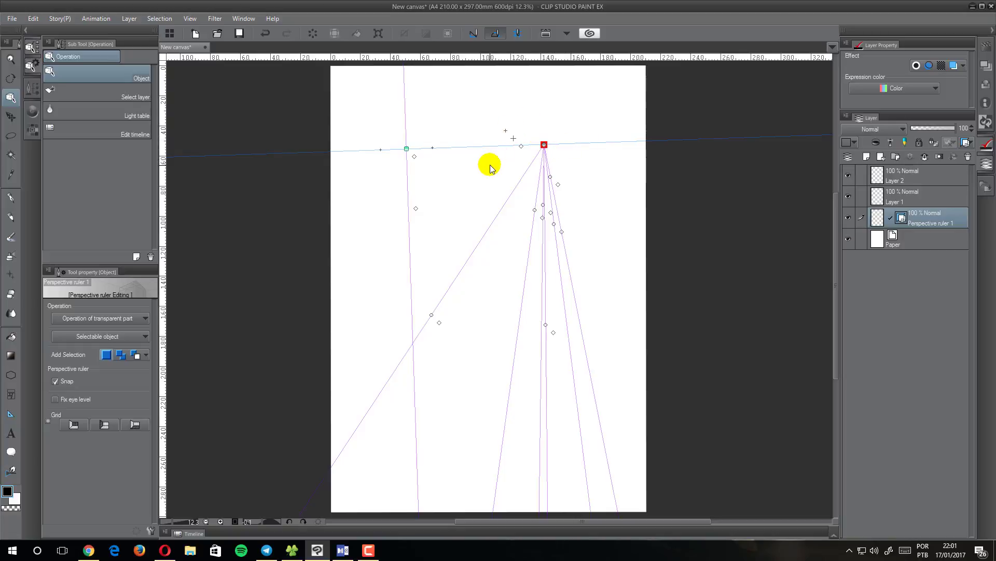
pyautogui.moveTo(542, 148); pyautogui.dragTo(550, 179)
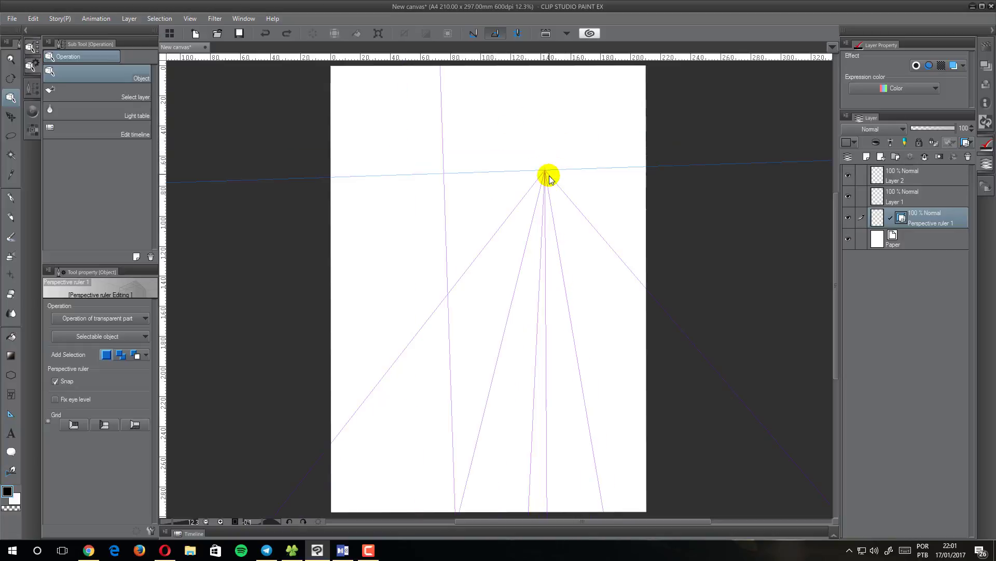
# Reposition the vanishing point and tilt the eye-level line, finally raising the horizon slightly
pyautogui.click(546, 172)
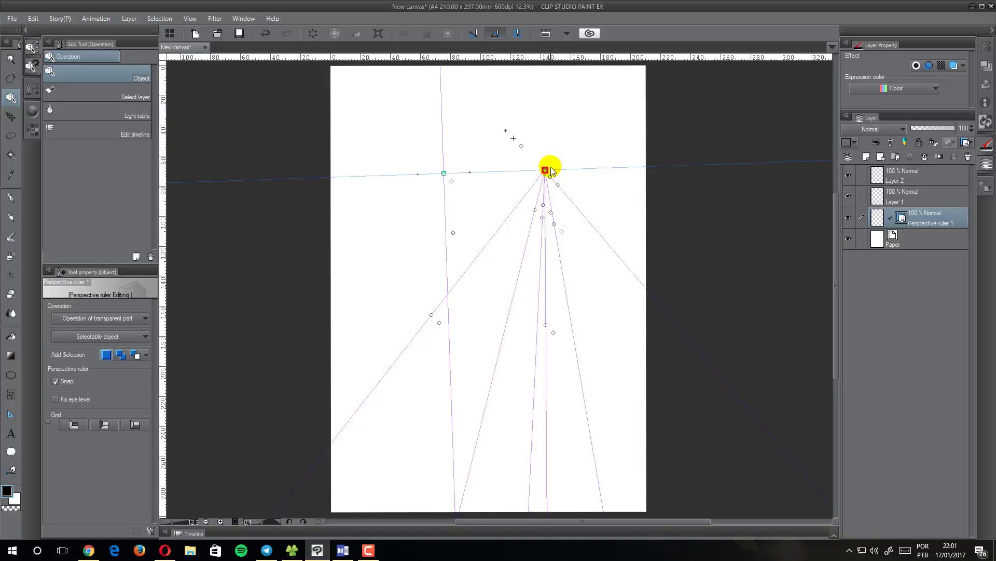
pyautogui.click(553, 186)
pyautogui.click(546, 170)
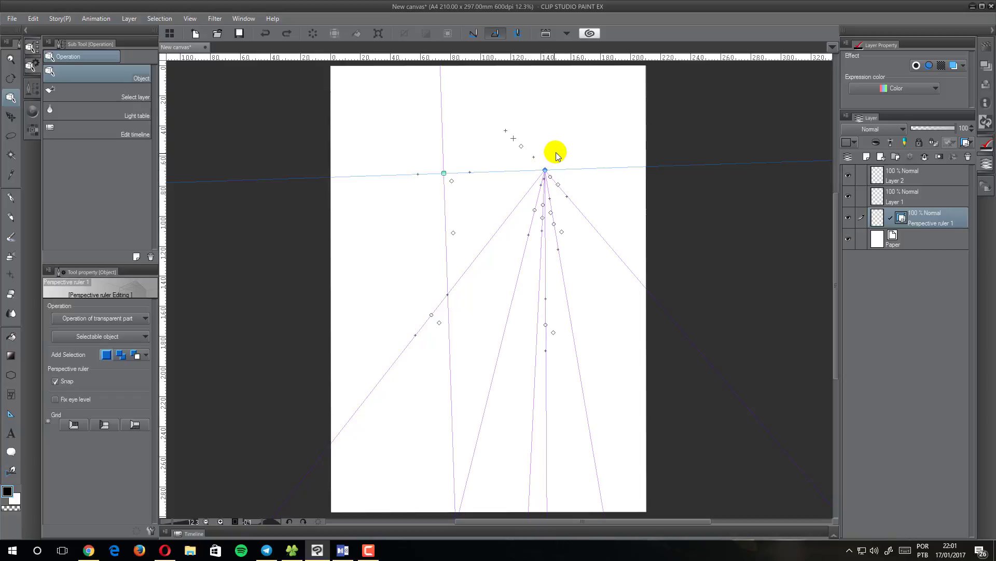
pyautogui.moveTo(545, 168)
pyautogui.mouseDown()
pyautogui.moveTo(583, 191)
pyautogui.moveTo(574, 156)
pyautogui.moveTo(462, 193)
pyautogui.moveTo(596, 201)
pyautogui.moveTo(526, 187)
pyautogui.mouseUp()
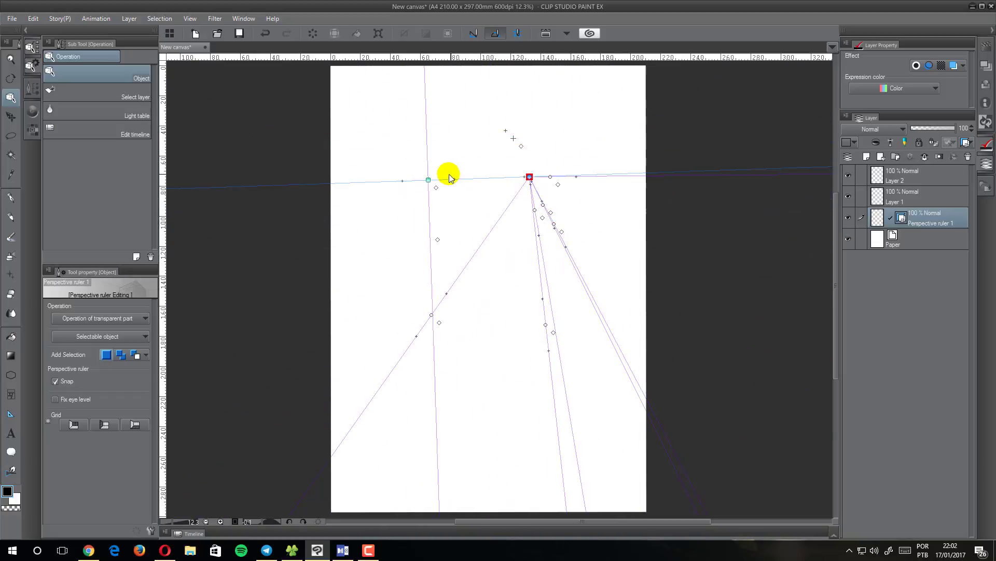
pyautogui.moveTo(423, 178)
pyautogui.mouseDown()
pyautogui.moveTo(451, 187)
pyautogui.moveTo(452, 209)
pyautogui.moveTo(463, 145)
pyautogui.moveTo(455, 242)
pyautogui.moveTo(474, 162)
pyautogui.moveTo(471, 204)
pyautogui.moveTo(482, 182)
pyautogui.moveTo(480, 158)
pyautogui.mouseUp()
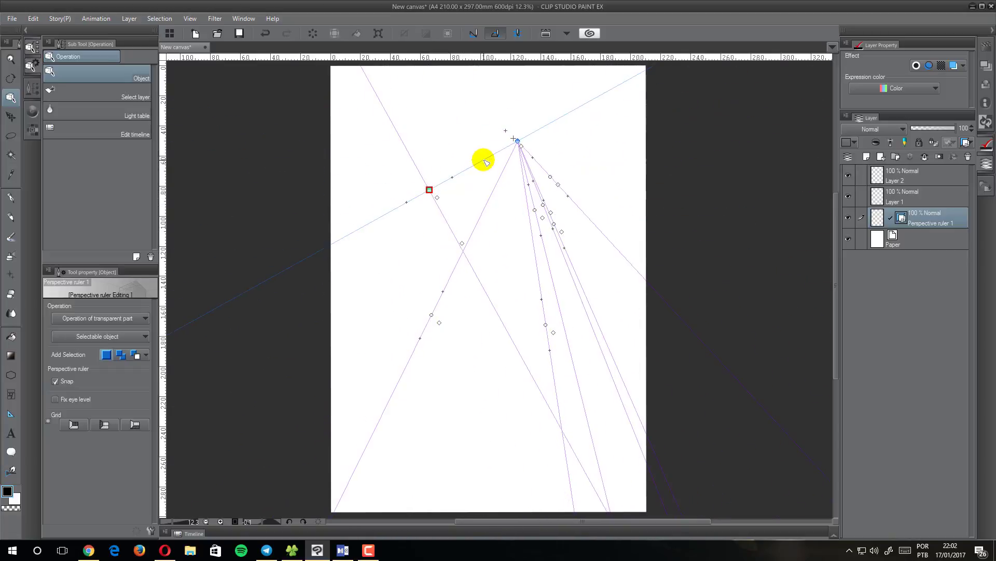
pyautogui.click(10, 415)
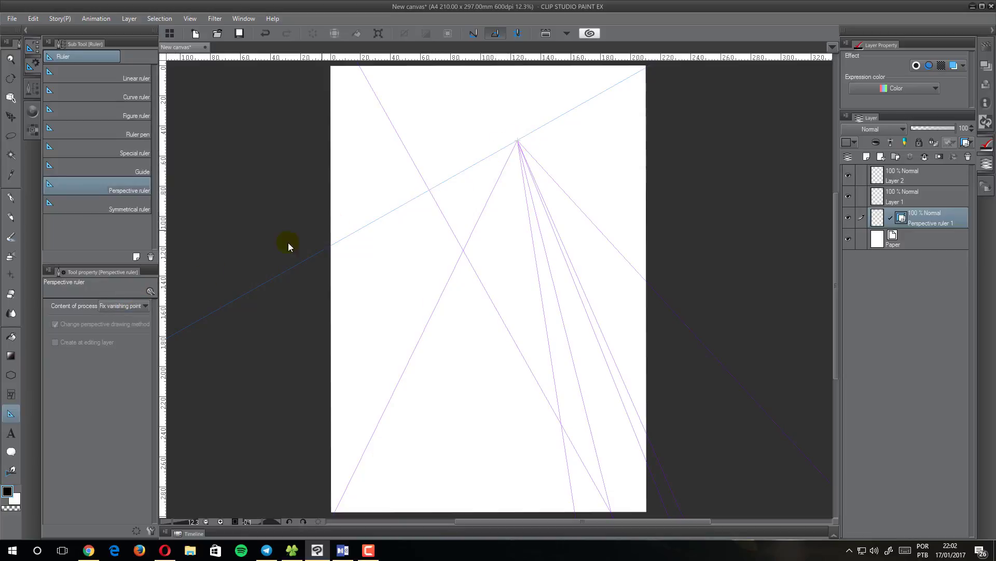
pyautogui.click(10, 99)
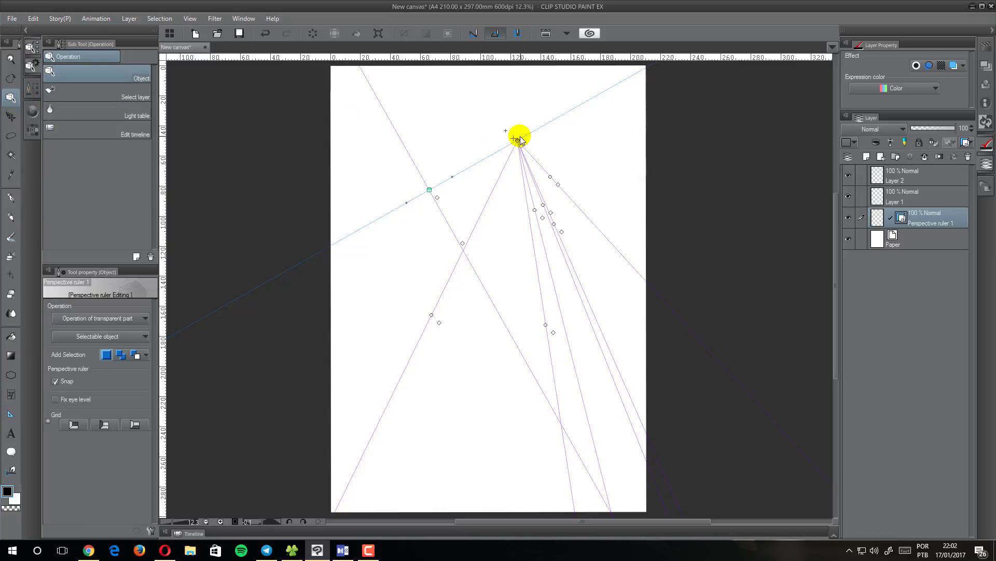
pyautogui.moveTo(450, 177)
pyautogui.mouseDown()
pyautogui.moveTo(443, 268)
pyautogui.moveTo(486, 162)
pyautogui.moveTo(427, 283)
pyautogui.moveTo(503, 134)
pyautogui.moveTo(494, 193)
pyautogui.moveTo(487, 178)
pyautogui.moveTo(506, 201)
pyautogui.mouseUp()
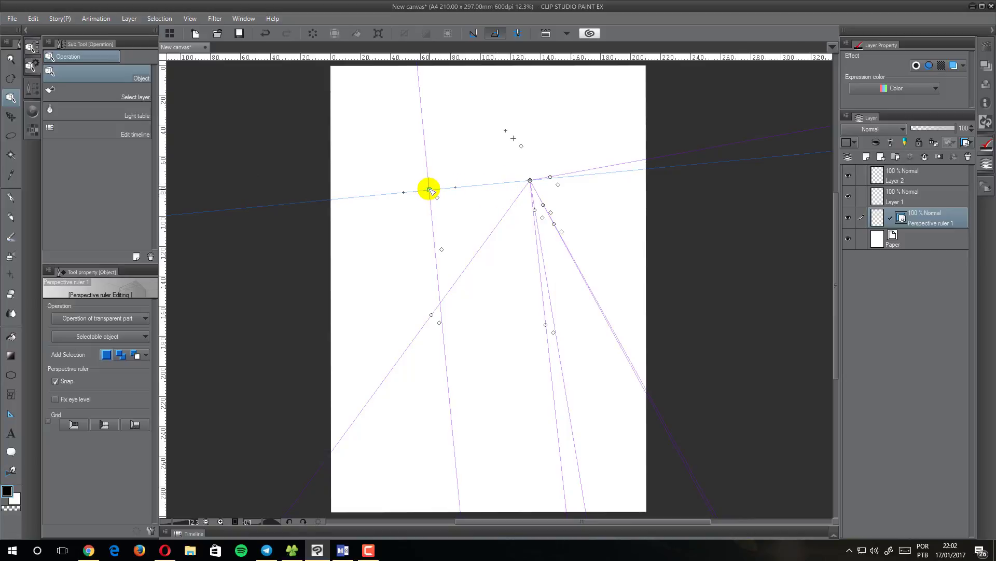
pyautogui.moveTo(428, 188)
pyautogui.mouseDown()
pyautogui.moveTo(445, 161)
pyautogui.moveTo(470, 160)
pyautogui.moveTo(453, 173)
pyautogui.mouseUp()
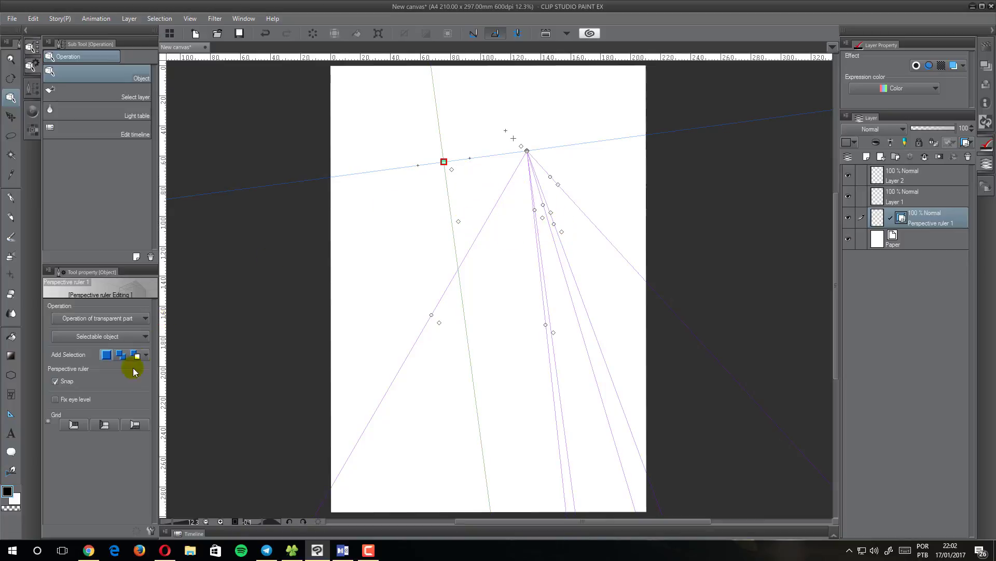
# Toggle each of the three perspective grid buttons on and off
pyautogui.click(77, 425)
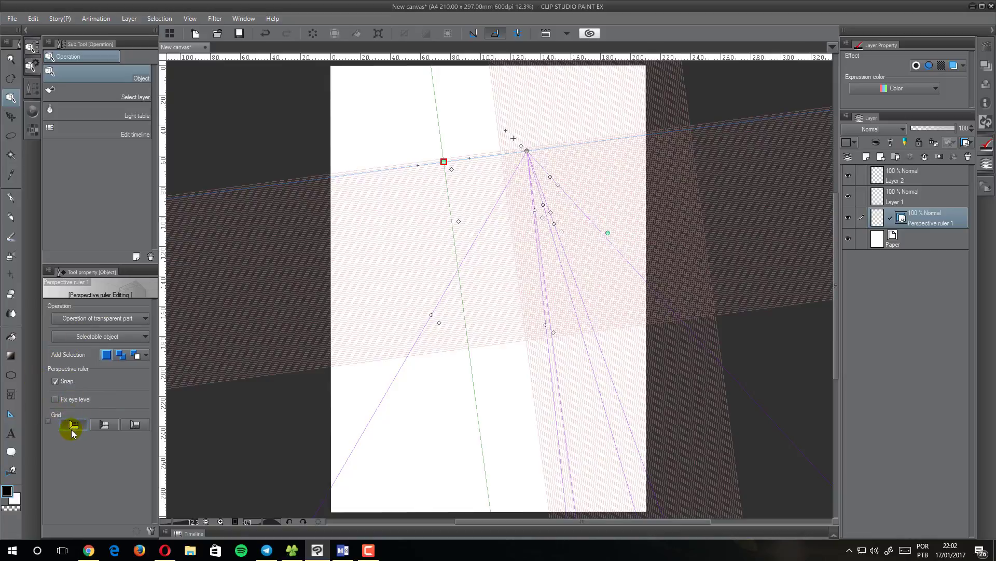
pyautogui.click(73, 425)
pyautogui.click(106, 425)
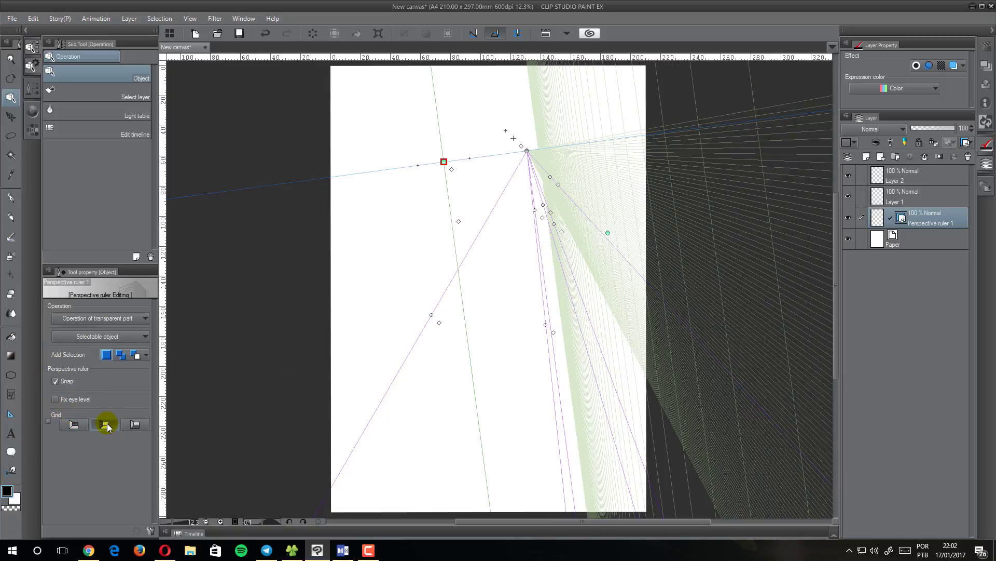
pyautogui.click(105, 425)
pyautogui.click(136, 425)
pyautogui.click(137, 425)
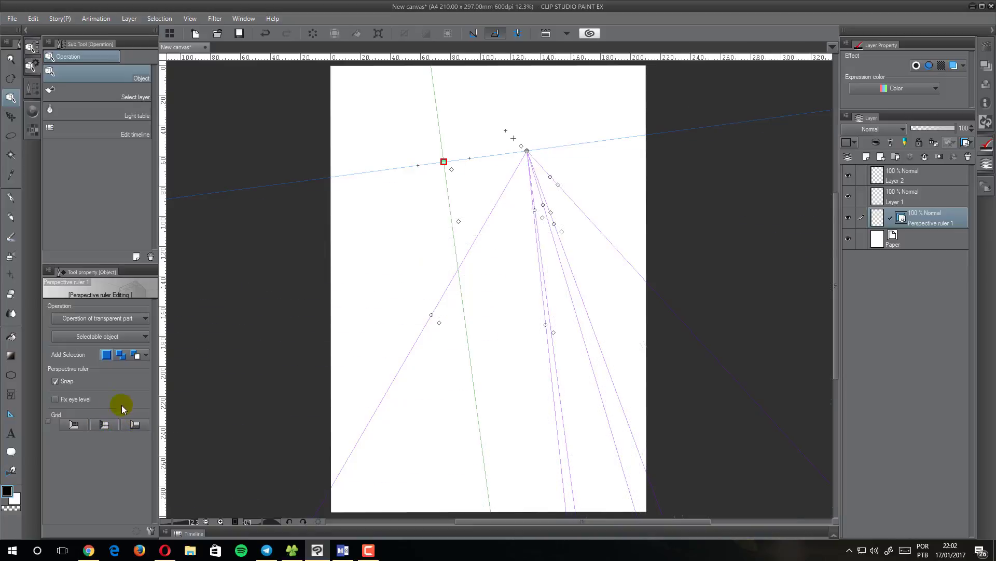
# Fix the eye level, raise the horizon nearly level, and briefly show a larger grid
pyautogui.click(56, 400)
pyautogui.moveTo(443, 162)
pyautogui.mouseDown()
pyautogui.moveTo(441, 151)
pyautogui.moveTo(451, 149)
pyautogui.moveTo(471, 182)
pyautogui.moveTo(488, 130)
pyautogui.moveTo(476, 171)
pyautogui.moveTo(475, 136)
pyautogui.moveTo(451, 152)
pyautogui.moveTo(398, 148)
pyautogui.mouseUp()
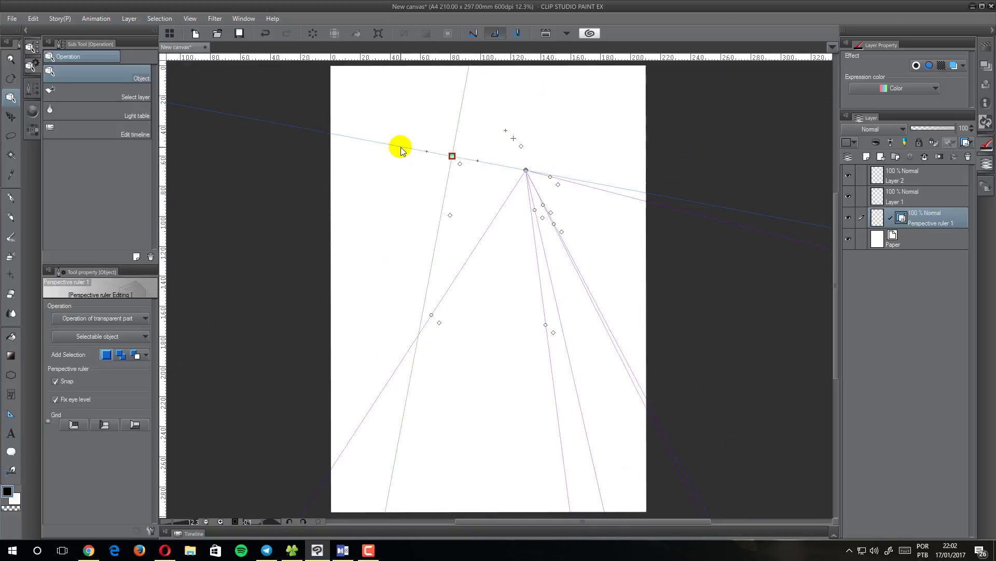
pyautogui.click(55, 399)
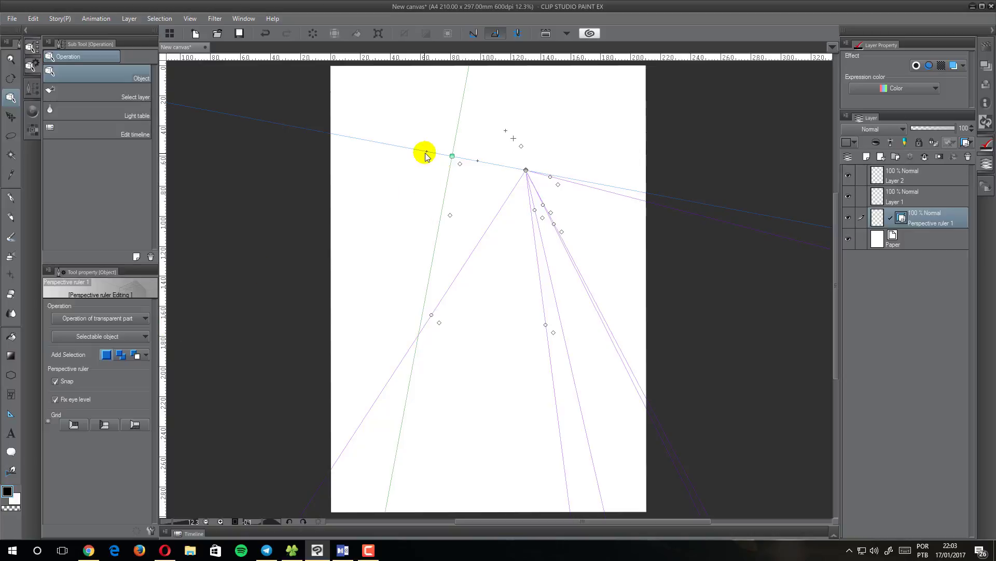
pyautogui.moveTo(425, 155)
pyautogui.mouseDown()
pyautogui.moveTo(424, 168)
pyautogui.moveTo(414, 151)
pyautogui.moveTo(415, 160)
pyautogui.moveTo(444, 159)
pyautogui.moveTo(449, 136)
pyautogui.mouseUp()
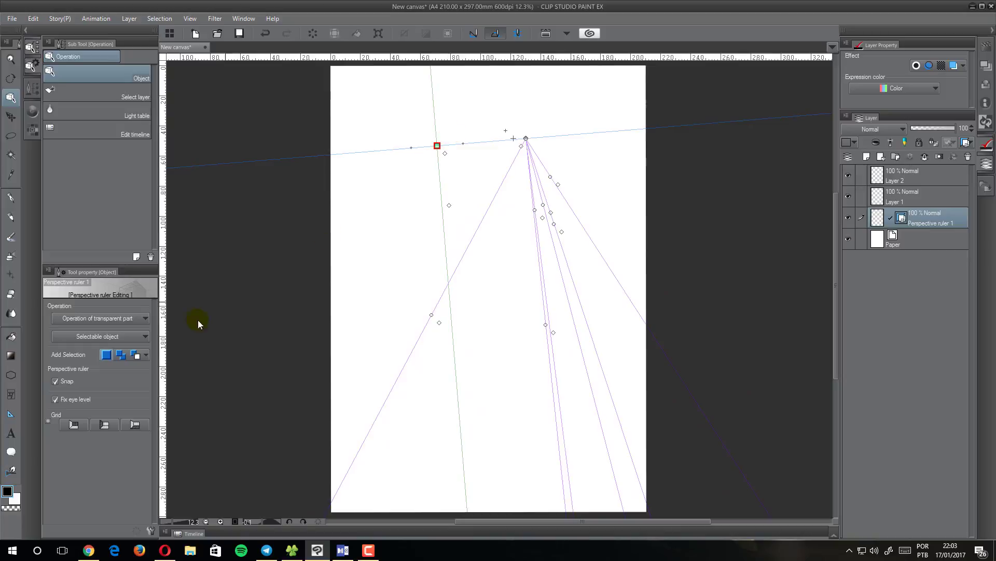
pyautogui.click(57, 399)
pyautogui.click(74, 424)
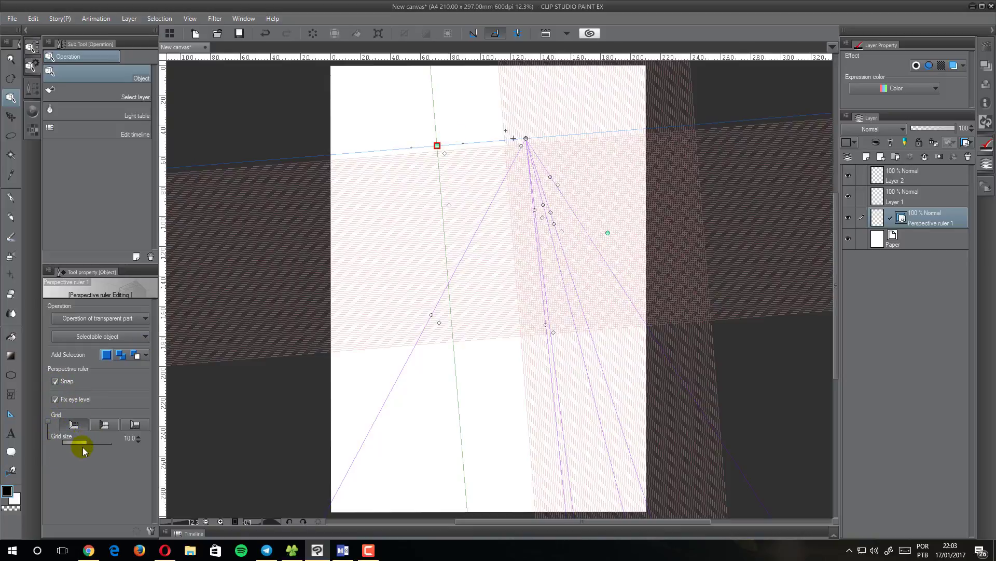
pyautogui.moveTo(86, 446)
pyautogui.mouseDown()
pyautogui.moveTo(95, 451)
pyautogui.moveTo(86, 449)
pyautogui.mouseUp()
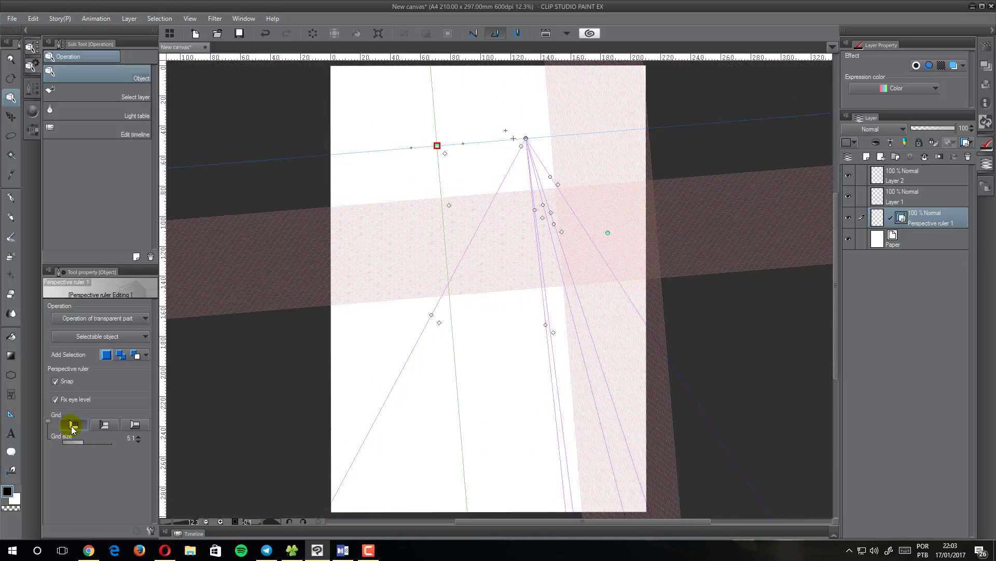
pyautogui.click(74, 424)
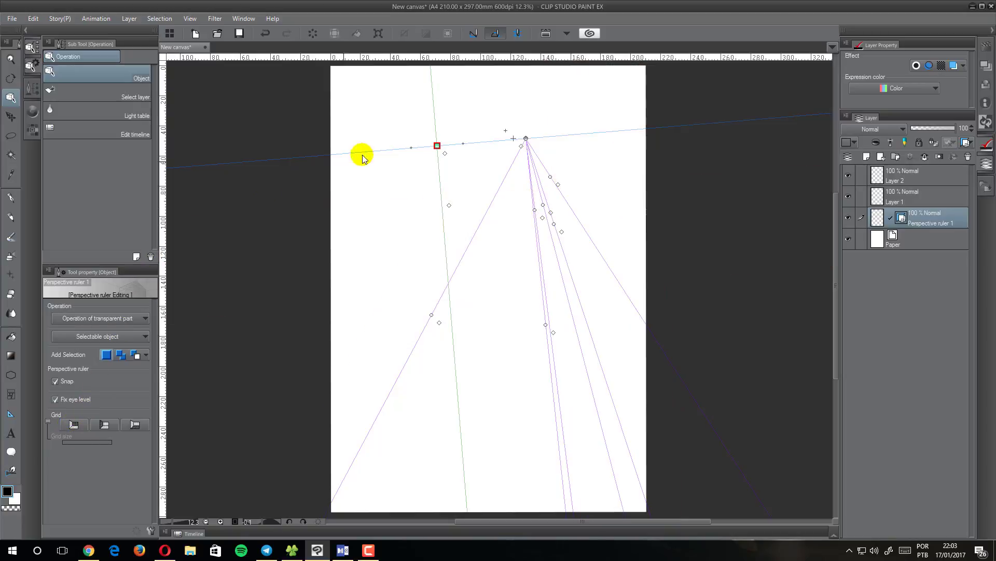
# Delete all rulers on the Perspective ruler 1 layer, confirming Delete in the dialog
pyautogui.click(10, 414)
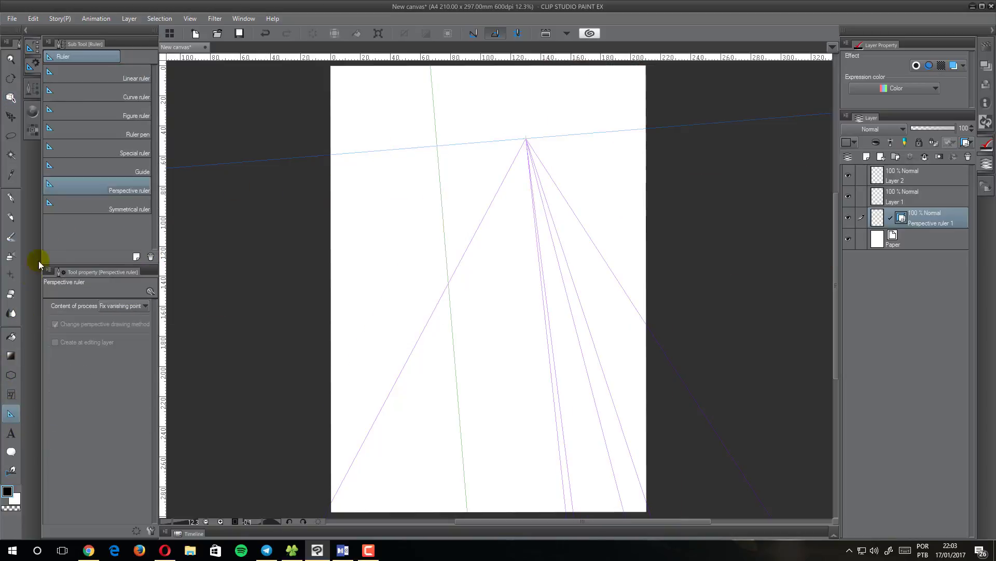
pyautogui.click(121, 307)
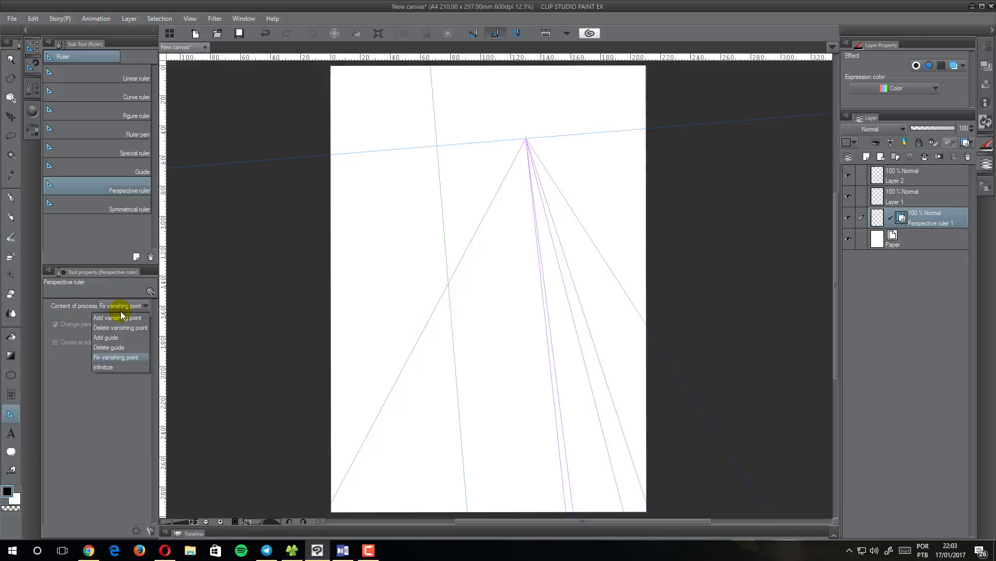
pyautogui.click(115, 367)
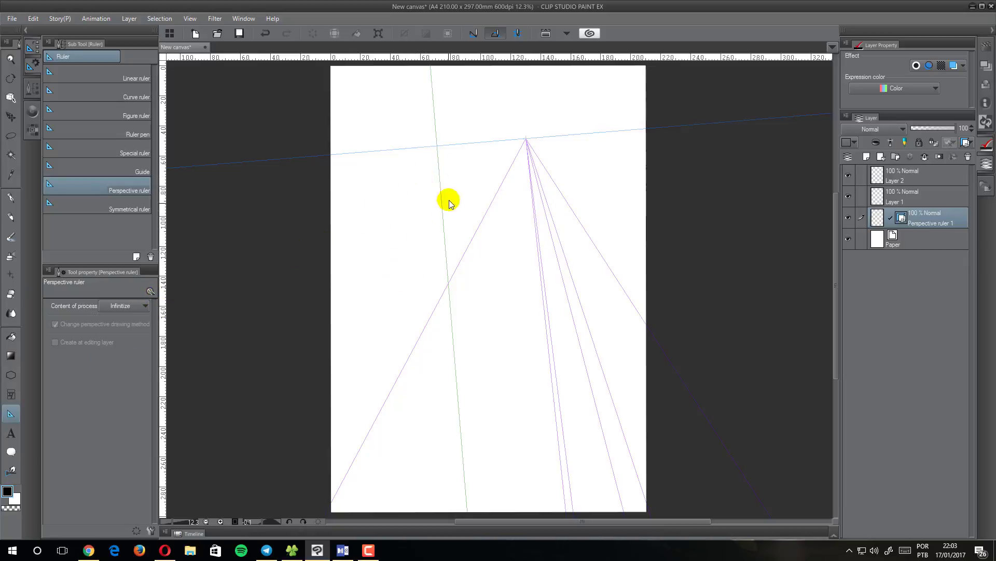
pyautogui.rightClick(881, 218)
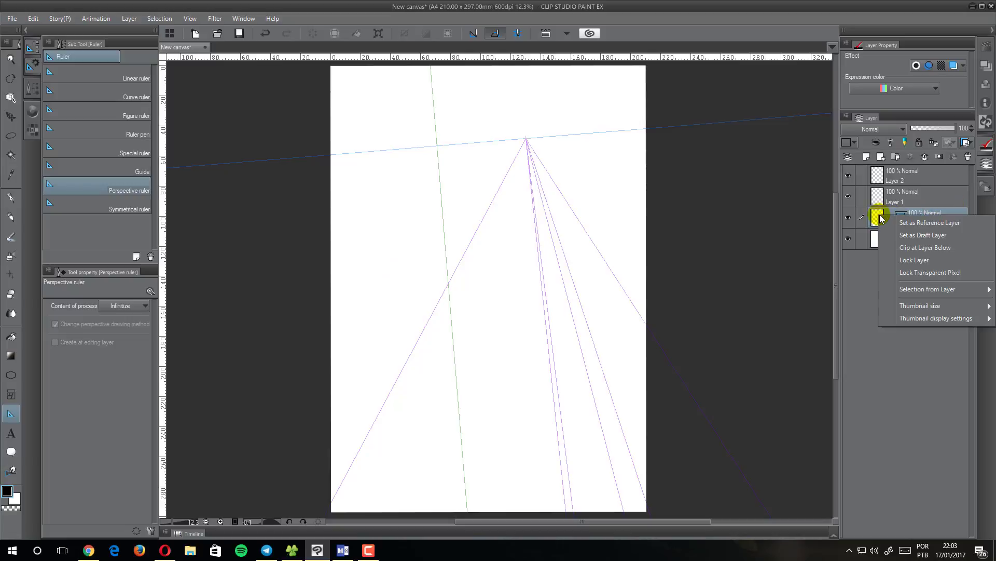
pyautogui.click(923, 214)
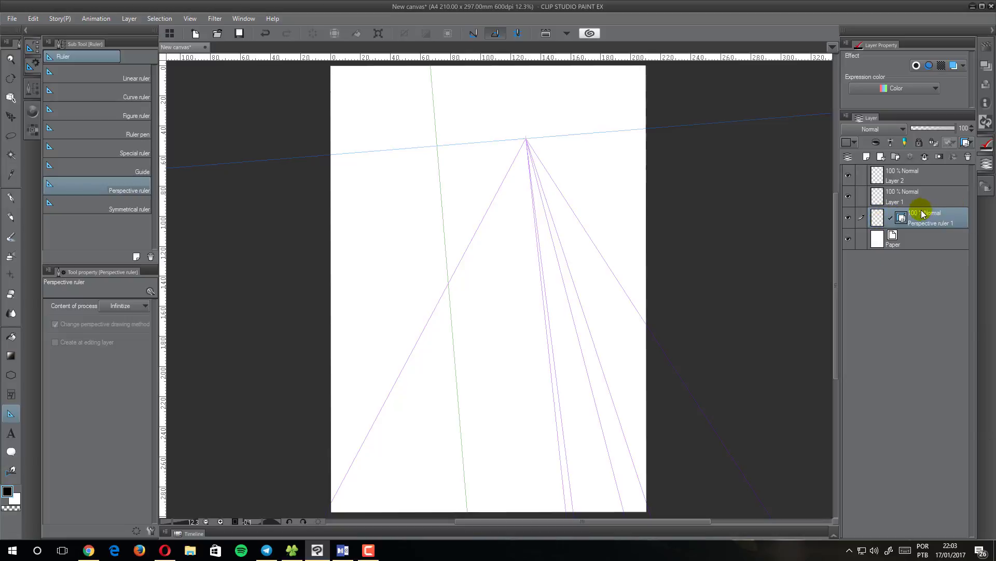
pyautogui.click(968, 157)
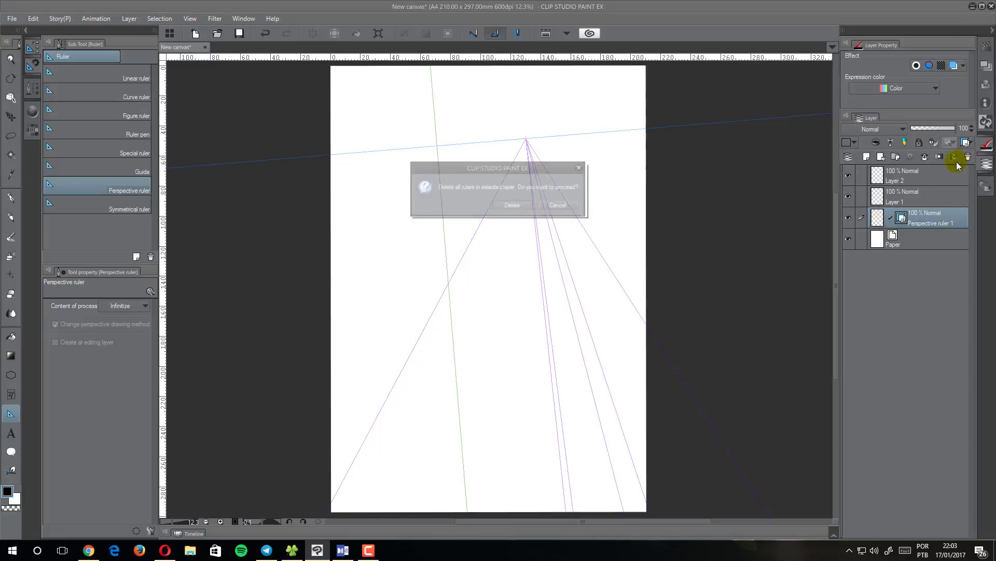
pyautogui.click(526, 207)
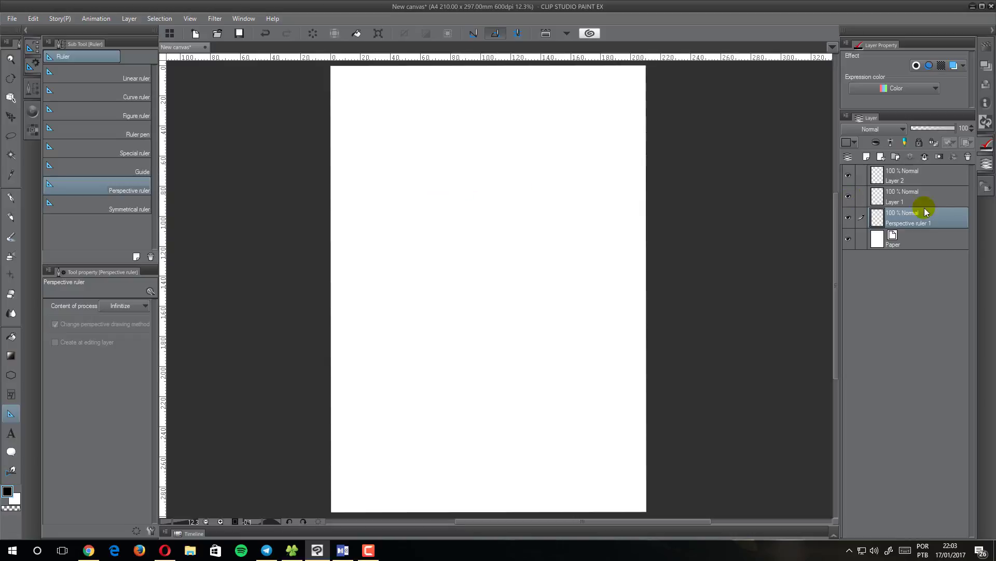
# Delete the empty Perspective ruler 1 layer and build a new three-line perspective ruler on Layer 1
pyautogui.click(969, 157)
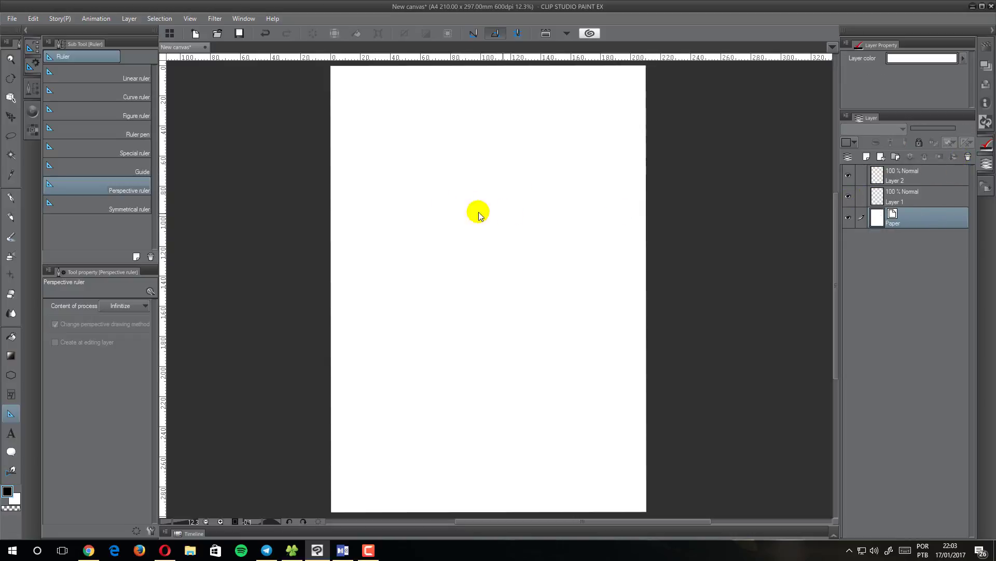
pyautogui.click(920, 203)
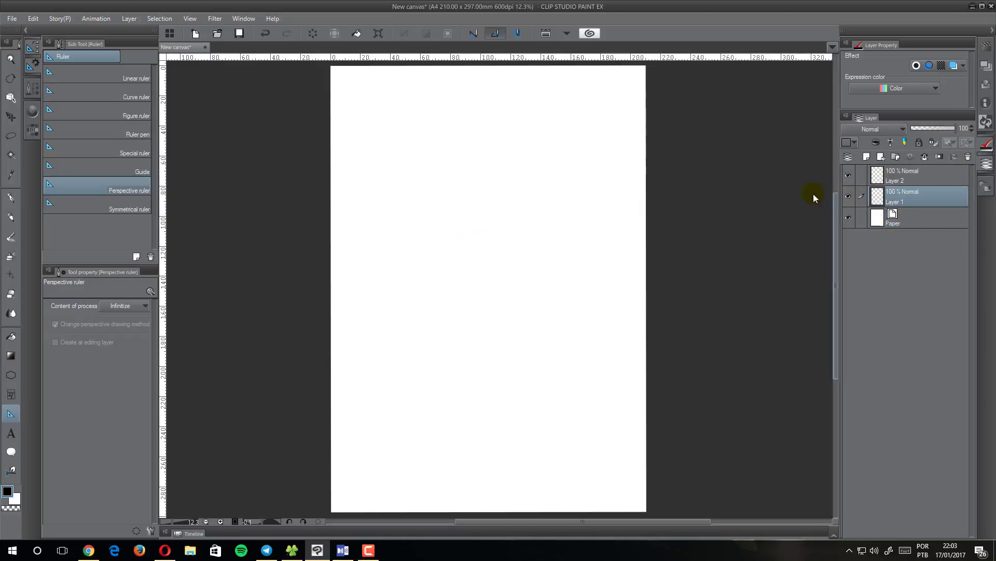
pyautogui.click(135, 306)
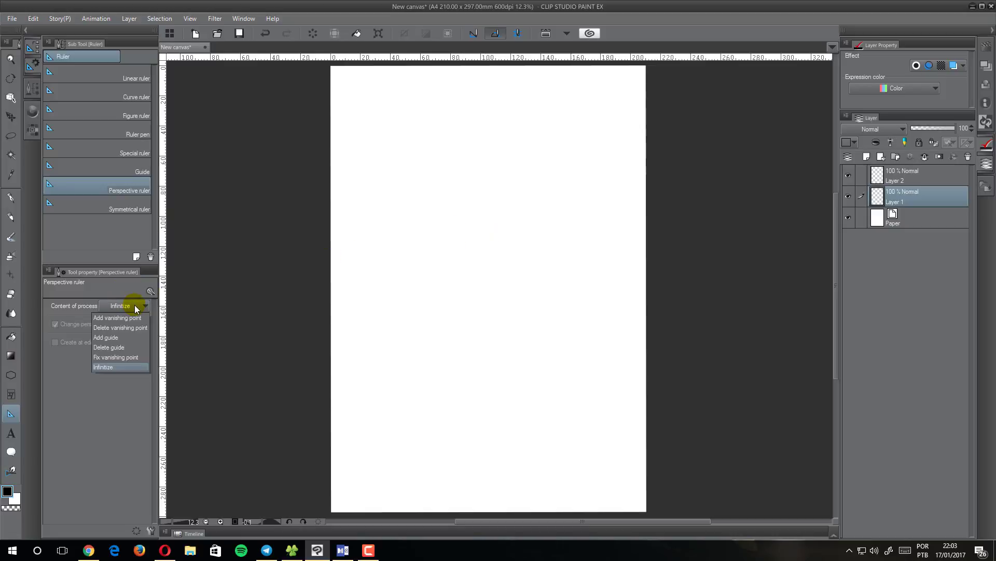
pyautogui.click(139, 306)
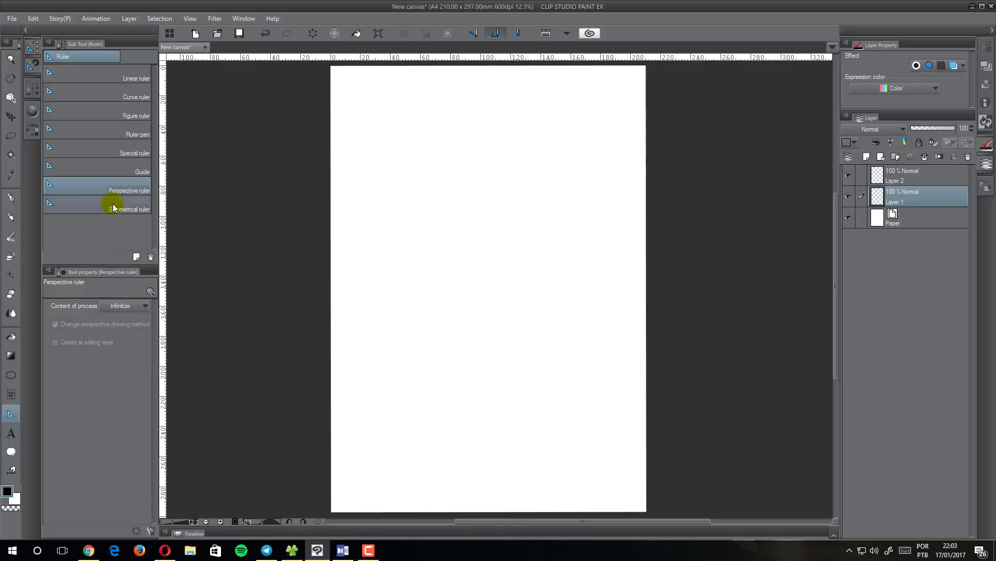
pyautogui.click(128, 306)
pyautogui.moveTo(619, 195); pyautogui.dragTo(294, 211)
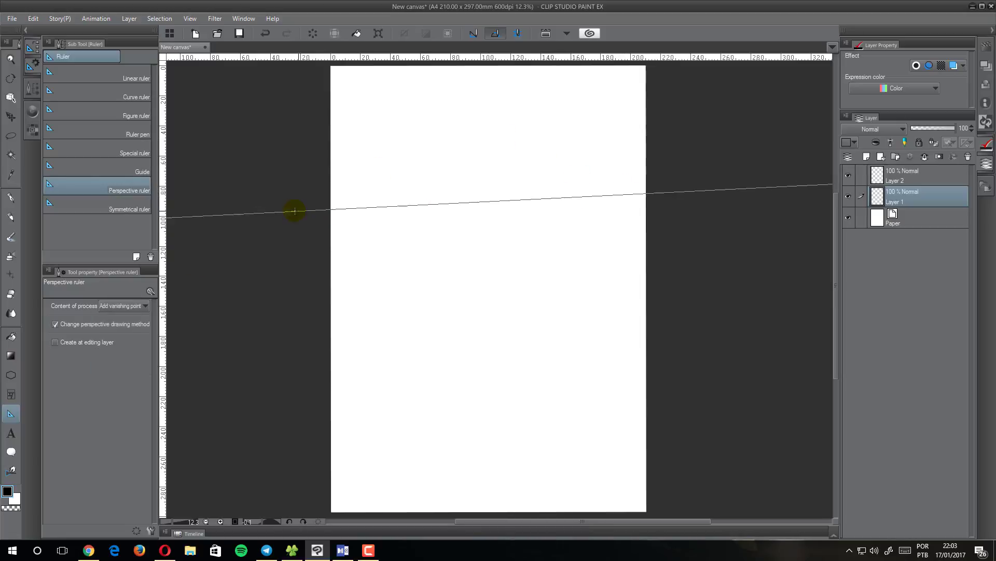
pyautogui.moveTo(579, 200); pyautogui.dragTo(467, 276)
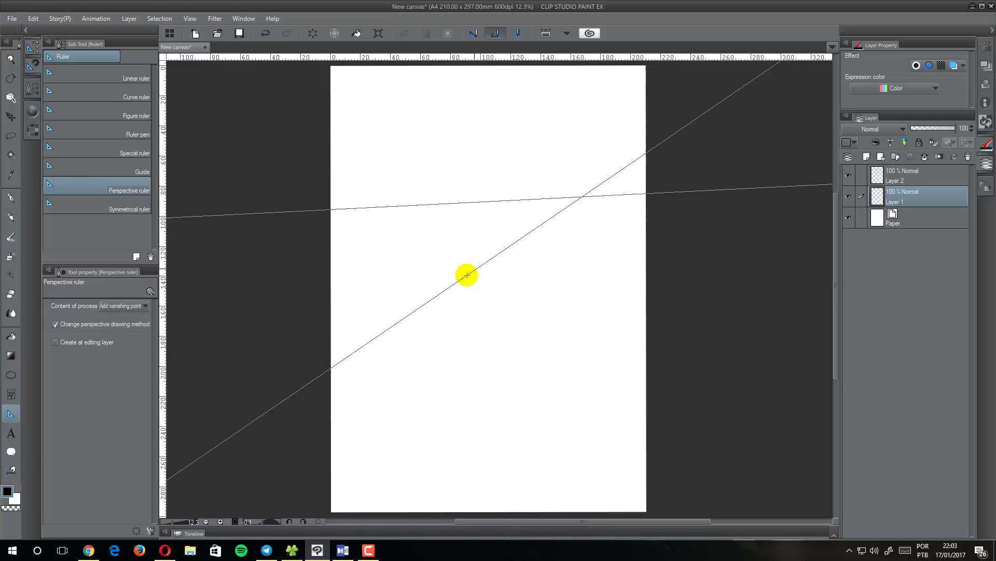
pyautogui.moveTo(407, 163); pyautogui.dragTo(382, 236)
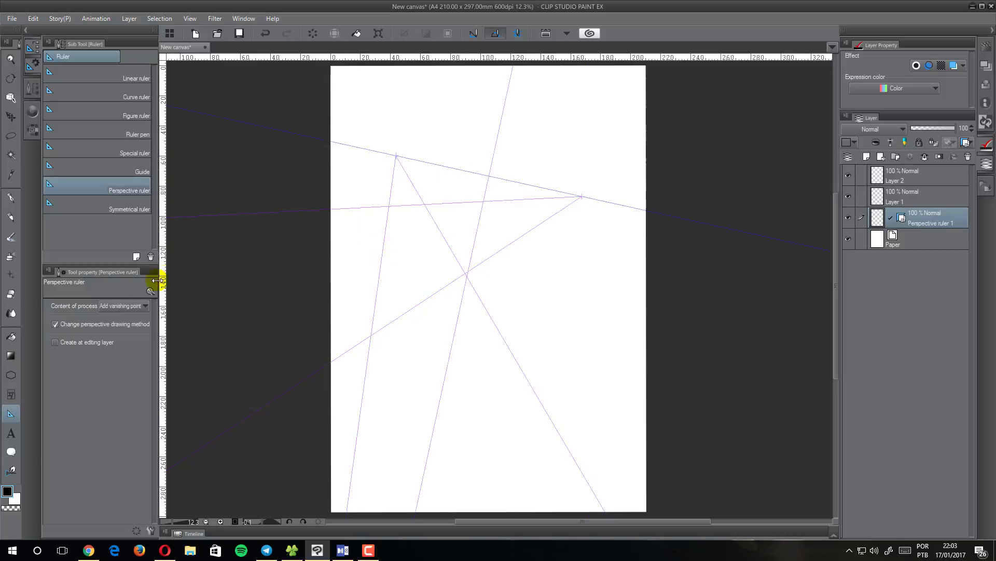
# Infinitize both vanishing points to get parallel lines, then undo the demonstration ruler
pyautogui.click(133, 305)
pyautogui.click(106, 366)
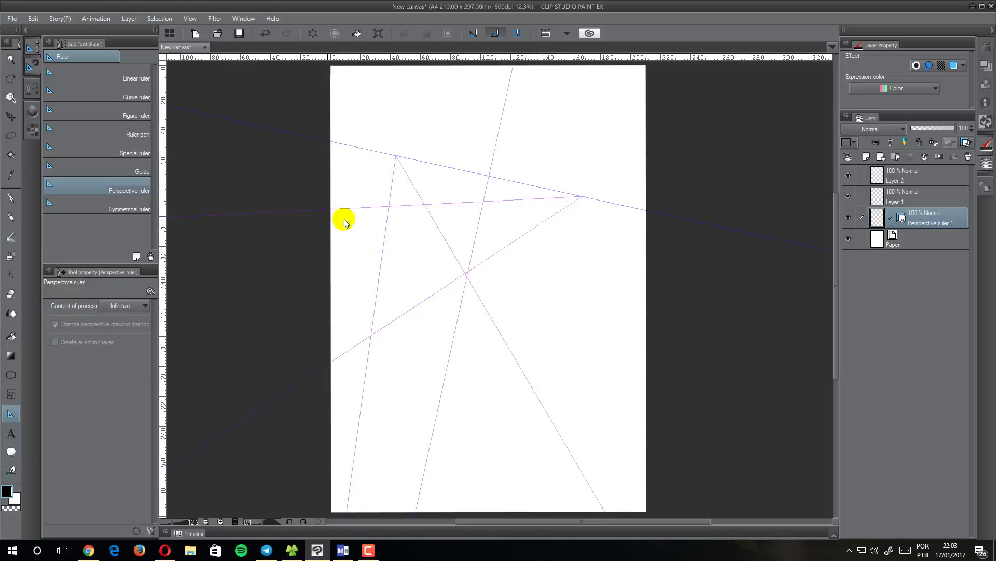
pyautogui.click(396, 156)
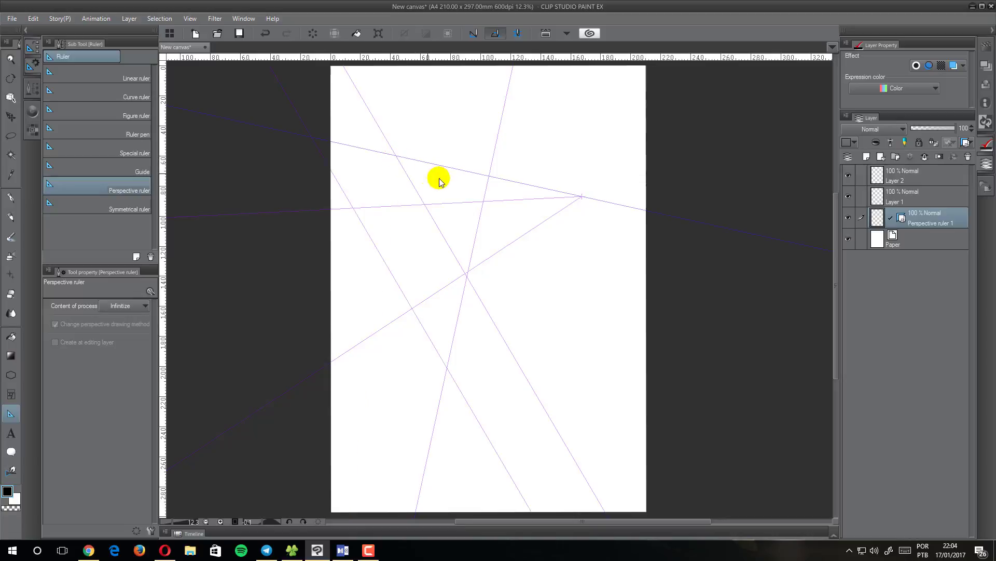
pyautogui.click(581, 197)
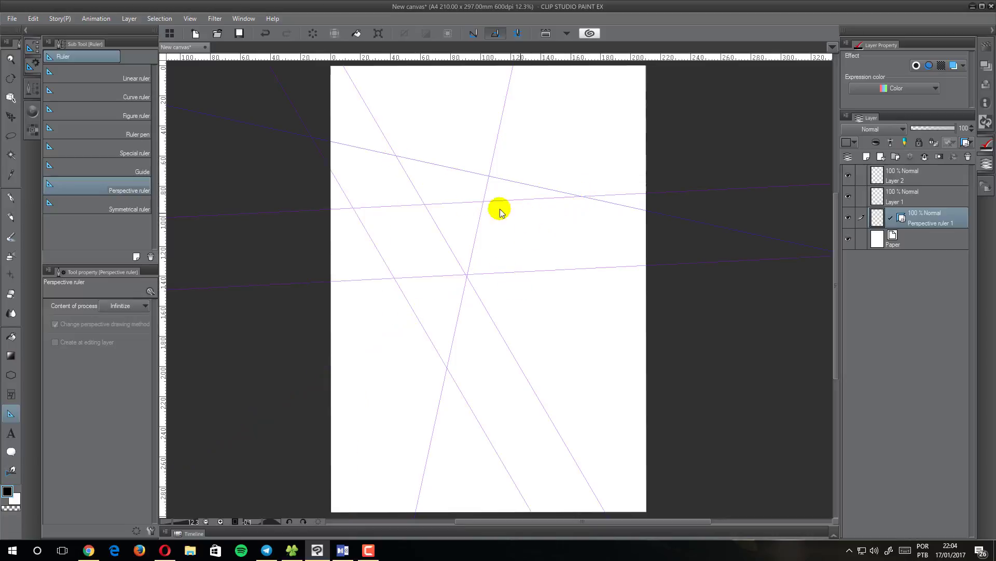
pyautogui.click(146, 306)
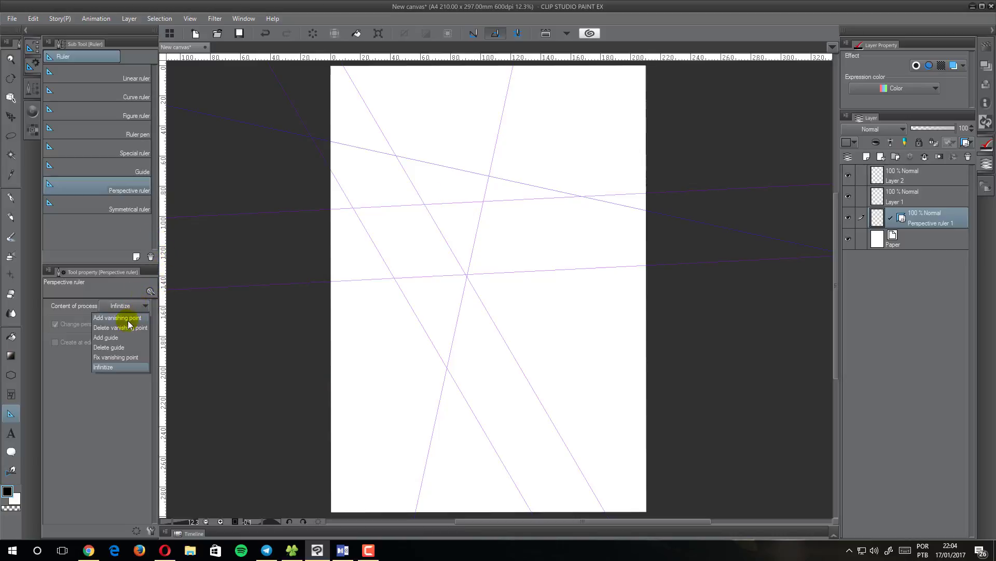
pyautogui.hotkey('ctrl', 'z')
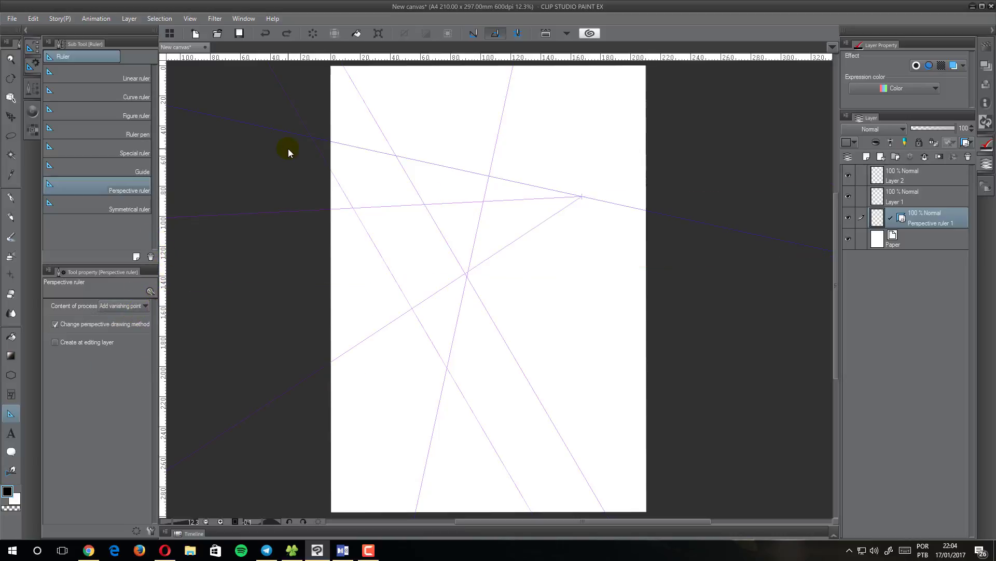
pyautogui.hotkey('ctrl', 'z')
pyautogui.hotkey('ctrl', 'z')
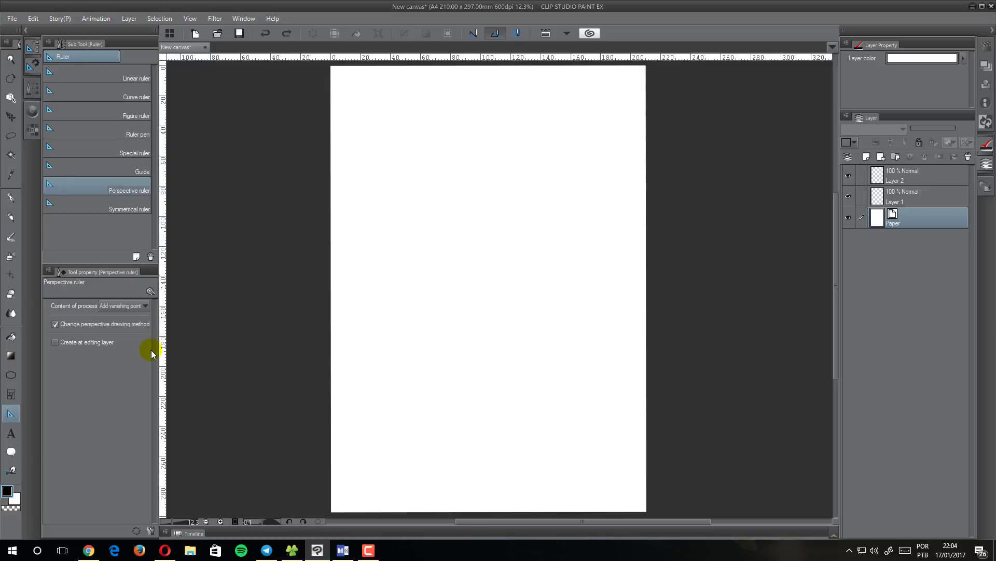
# Test-place a three-line symmetrical ruler, undo it, and uncheck Create at editing layer
pyautogui.click(95, 202)
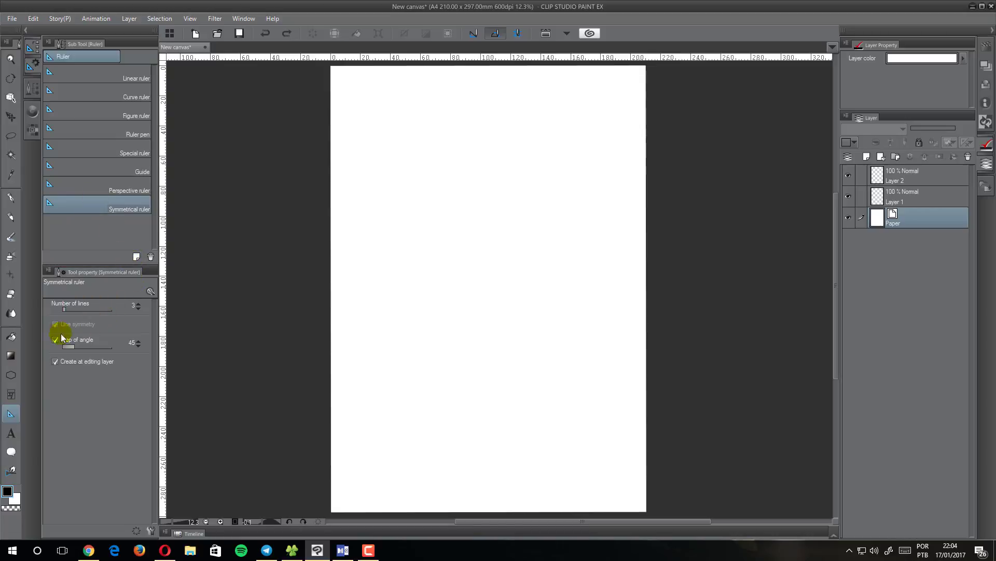
pyautogui.moveTo(473, 140); pyautogui.dragTo(454, 335)
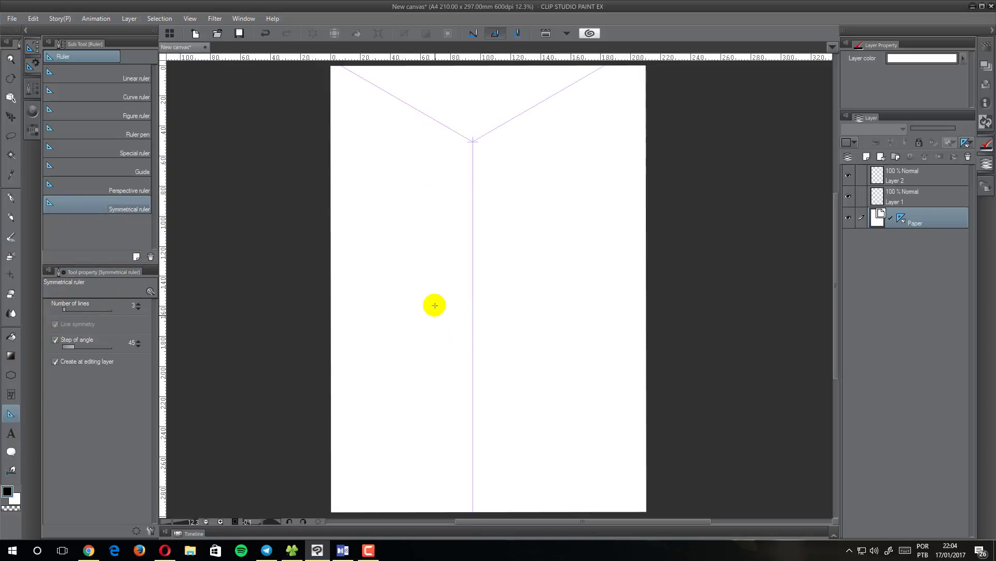
pyautogui.click(11, 197)
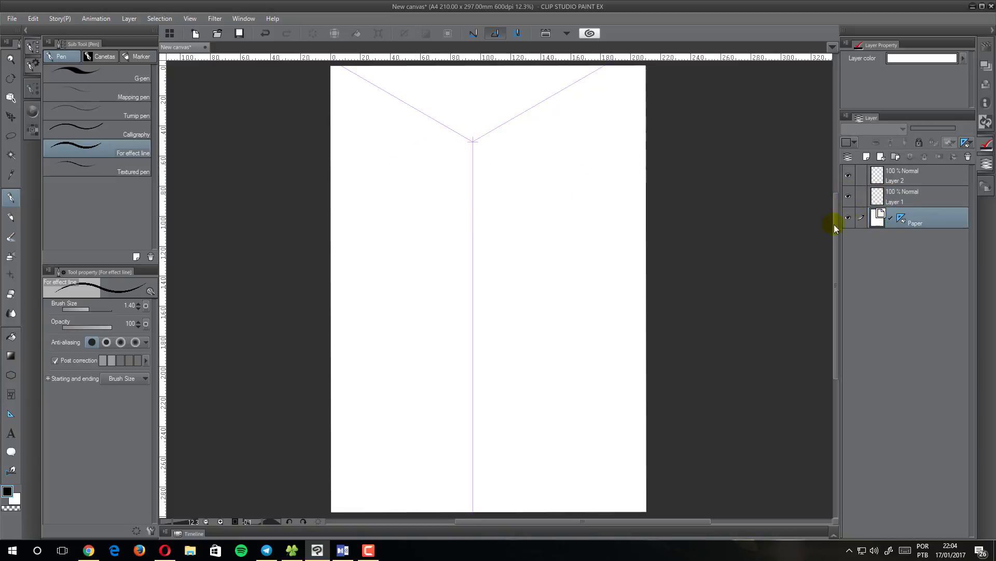
pyautogui.hotkey('ctrl', 'z')
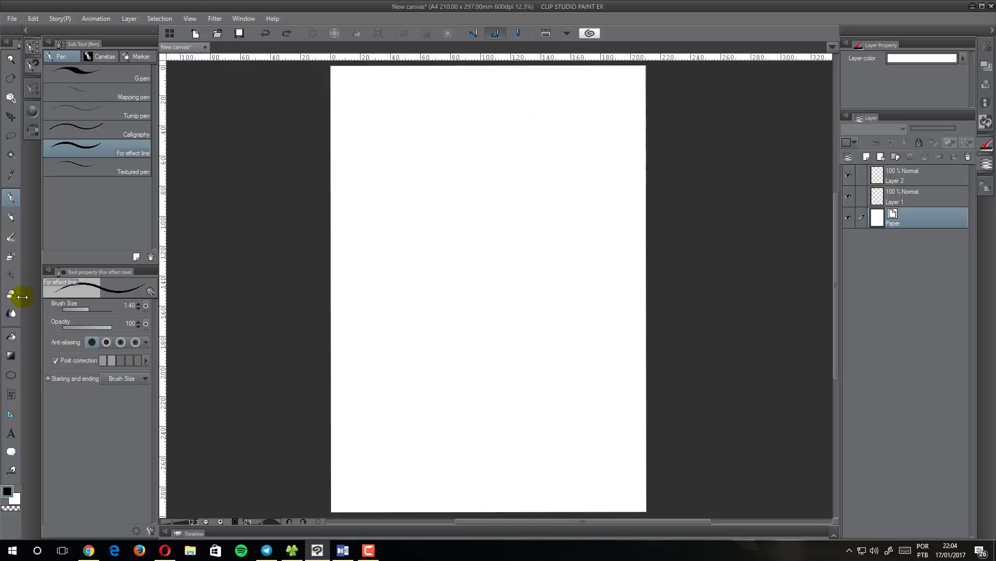
pyautogui.click(11, 410)
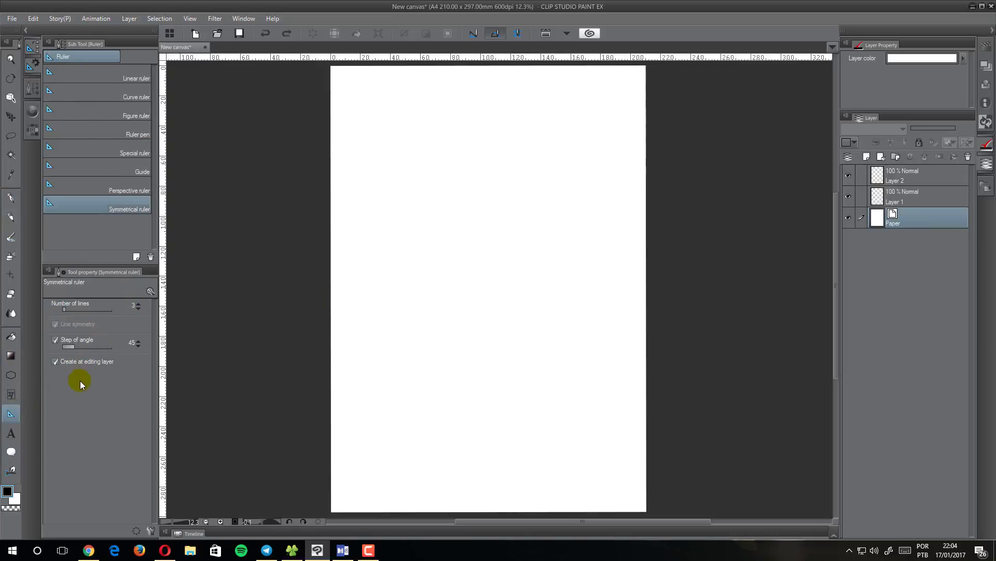
pyautogui.click(55, 362)
# Place a three-line symmetrical ruler near the page centre and draw a large mirrored swirl on Layer 1
pyautogui.moveTo(482, 295); pyautogui.dragTo(488, 172)
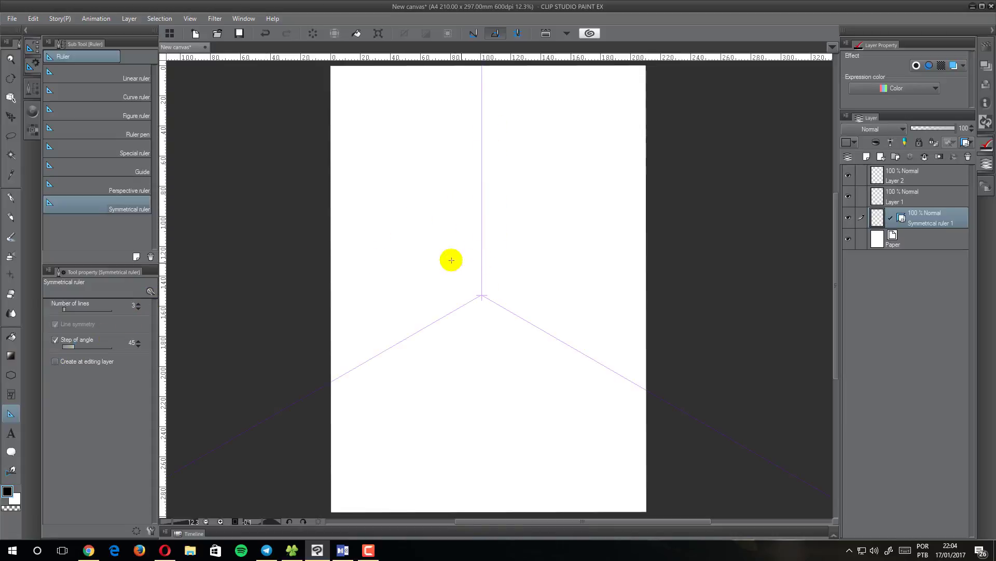
pyautogui.click(11, 198)
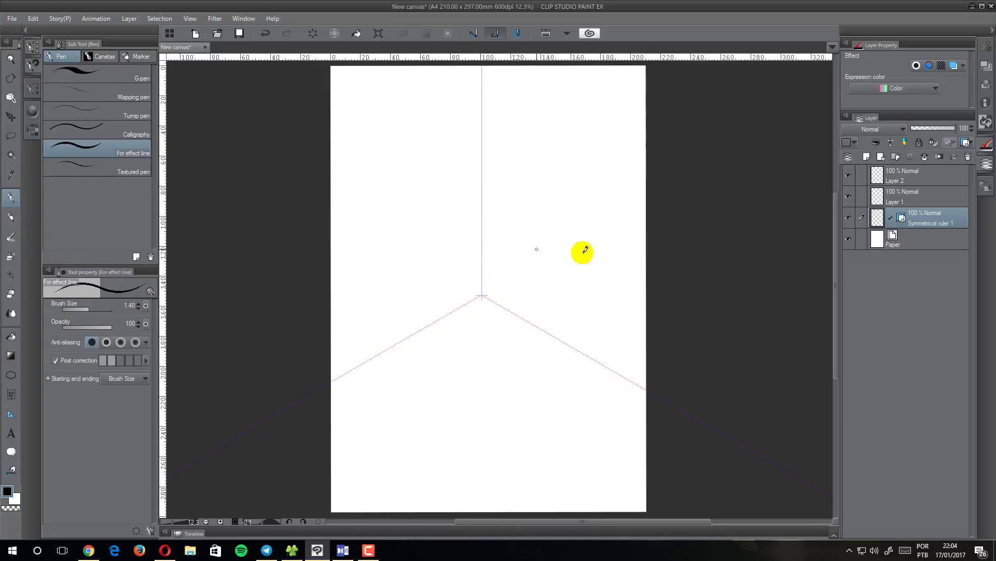
pyautogui.click(882, 197)
pyautogui.moveTo(497, 242)
pyautogui.mouseDown()
pyautogui.moveTo(506, 294)
pyautogui.moveTo(603, 249)
pyautogui.moveTo(491, 192)
pyautogui.moveTo(543, 265)
pyautogui.moveTo(499, 242)
pyautogui.mouseUp()
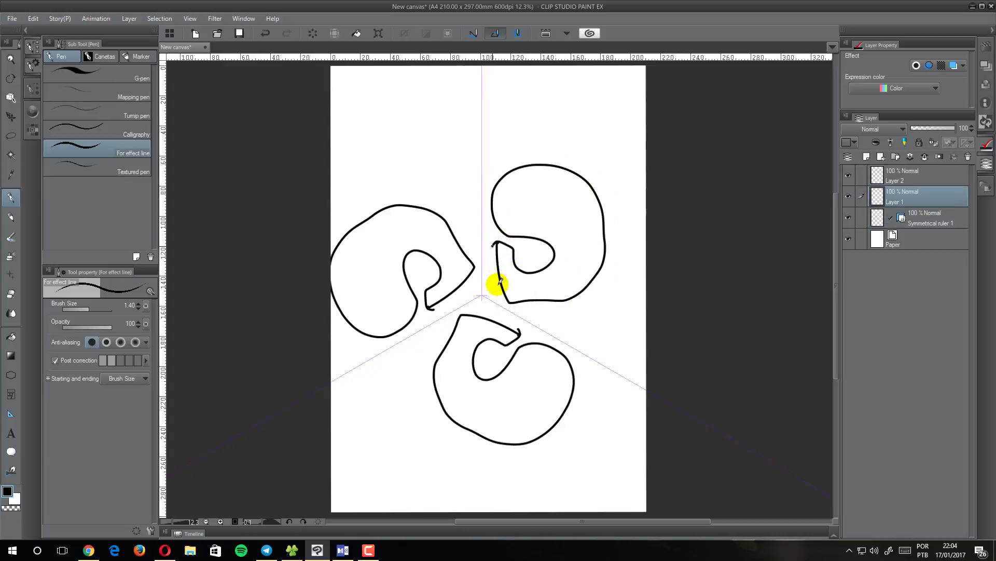
# Add several smaller mirrored curls around the top and bottom of the page
pyautogui.moveTo(443, 146); pyautogui.dragTo(423, 174)
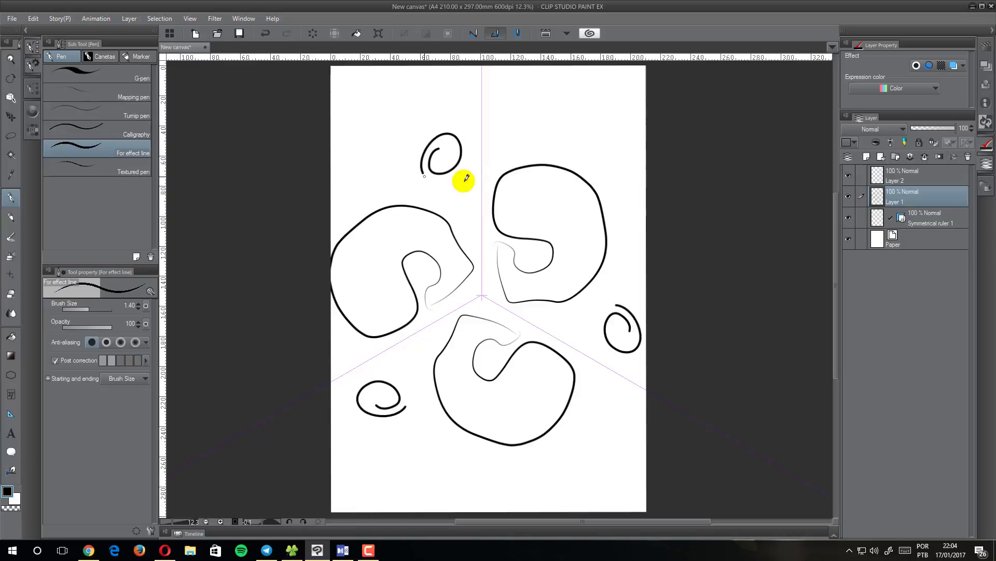
pyautogui.moveTo(515, 124); pyautogui.dragTo(499, 143)
pyautogui.moveTo(474, 465); pyautogui.dragTo(441, 461)
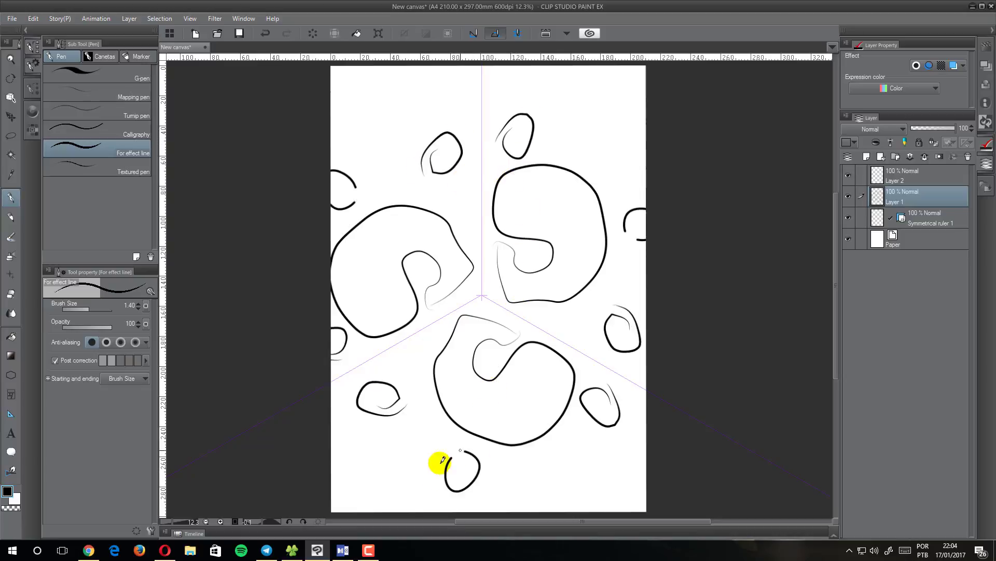
pyautogui.moveTo(547, 126); pyautogui.dragTo(572, 139)
pyautogui.moveTo(378, 117)
pyautogui.mouseDown()
pyautogui.moveTo(402, 120)
pyautogui.moveTo(364, 119)
pyautogui.mouseUp()
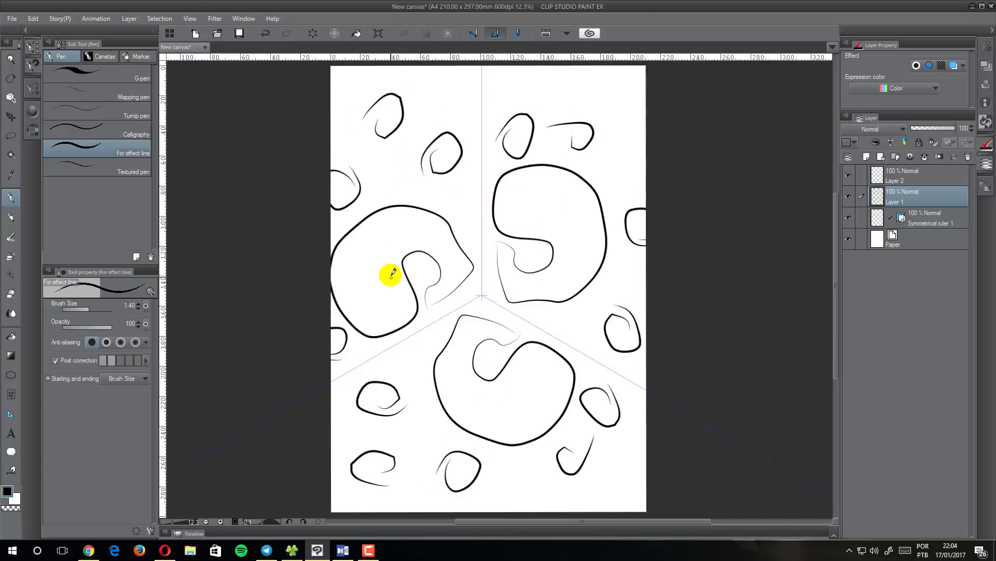
# Delete the Symmetrical ruler 1 layer
pyautogui.click(12, 413)
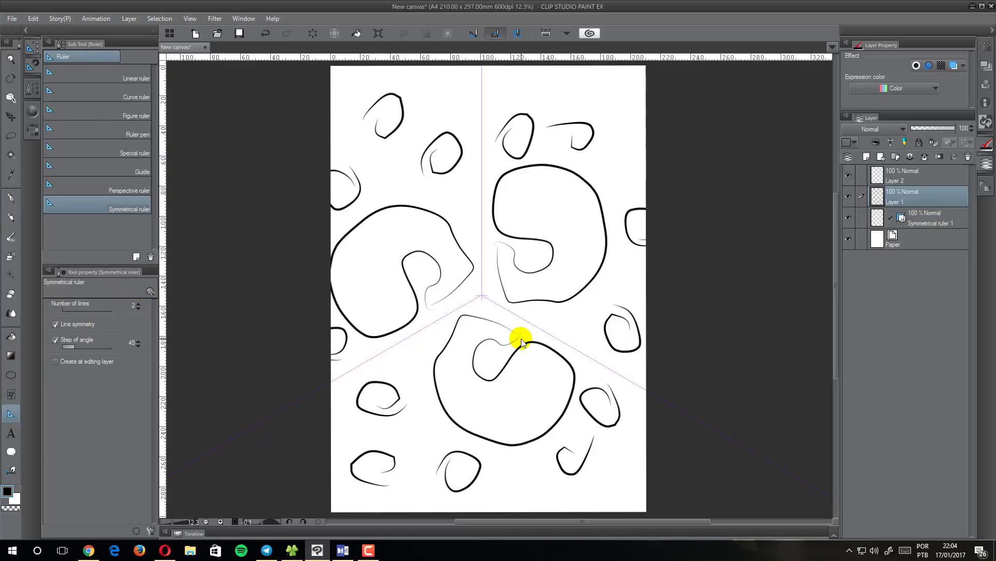
pyautogui.click(942, 209)
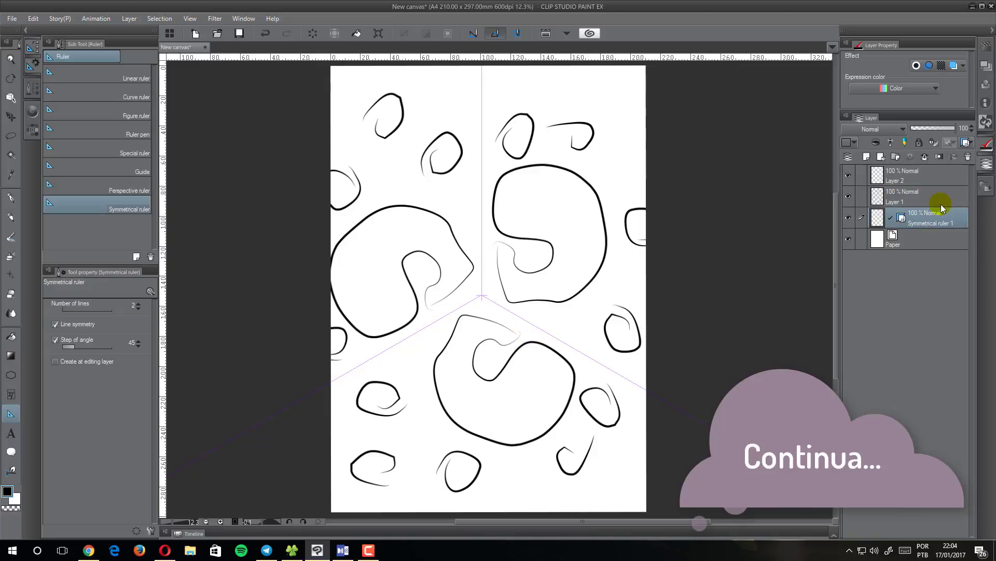
pyautogui.click(968, 157)
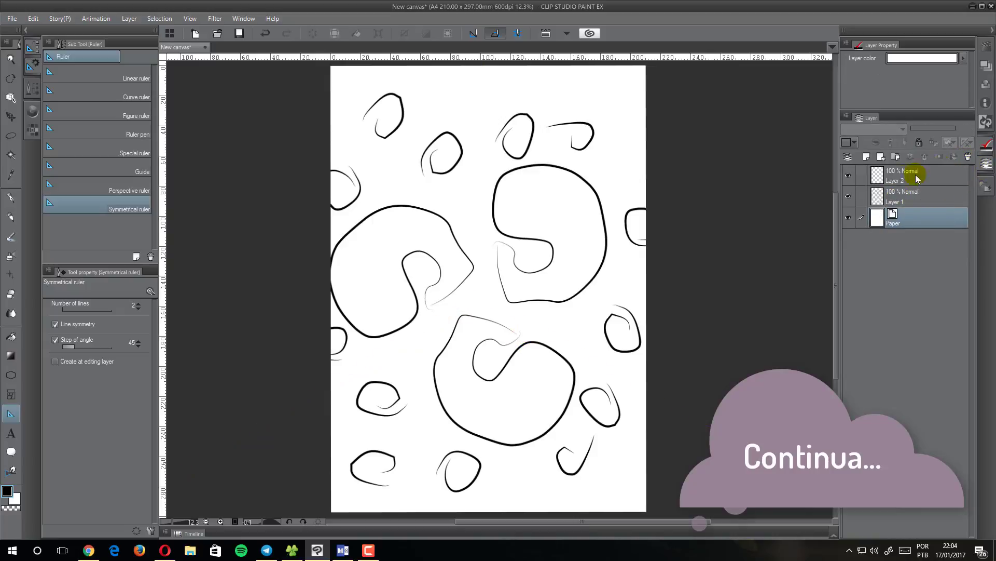